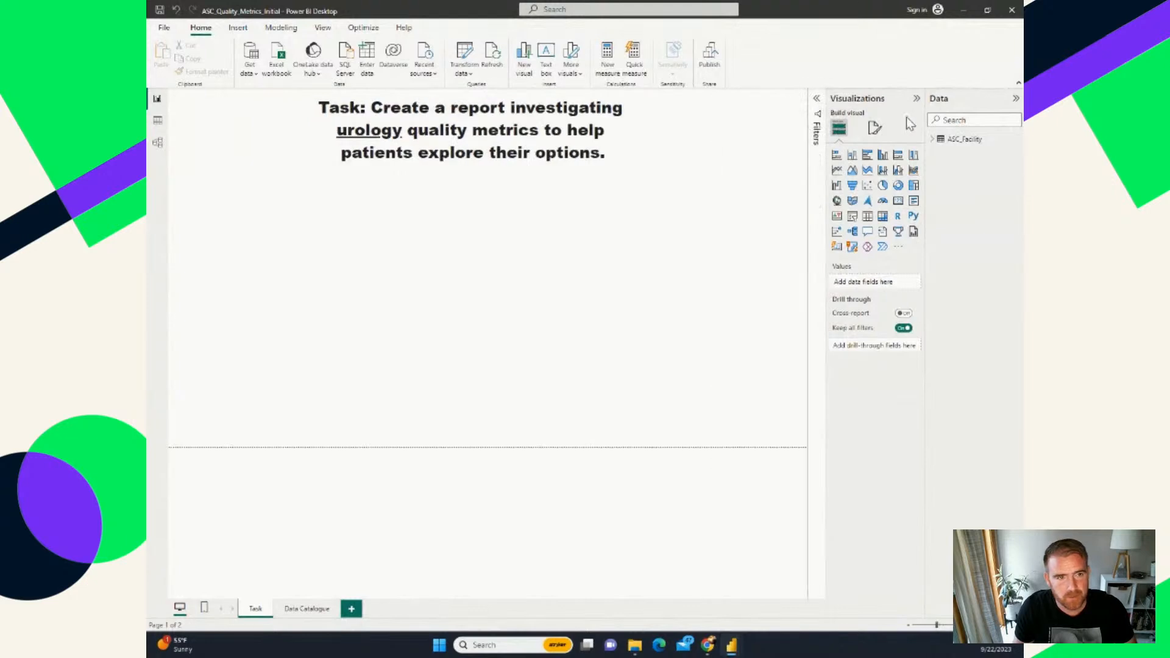
Step: Collapse the Visualizations pane, review the Data Catalogue page and return to the Task page
click(916, 98)
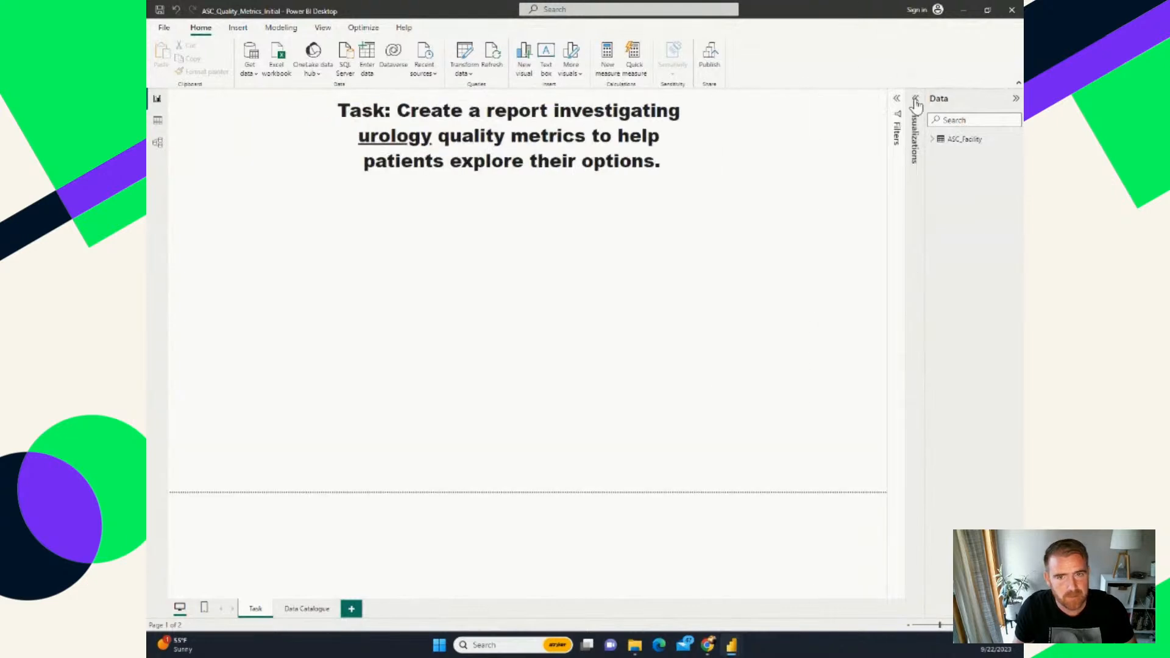
click(295, 609)
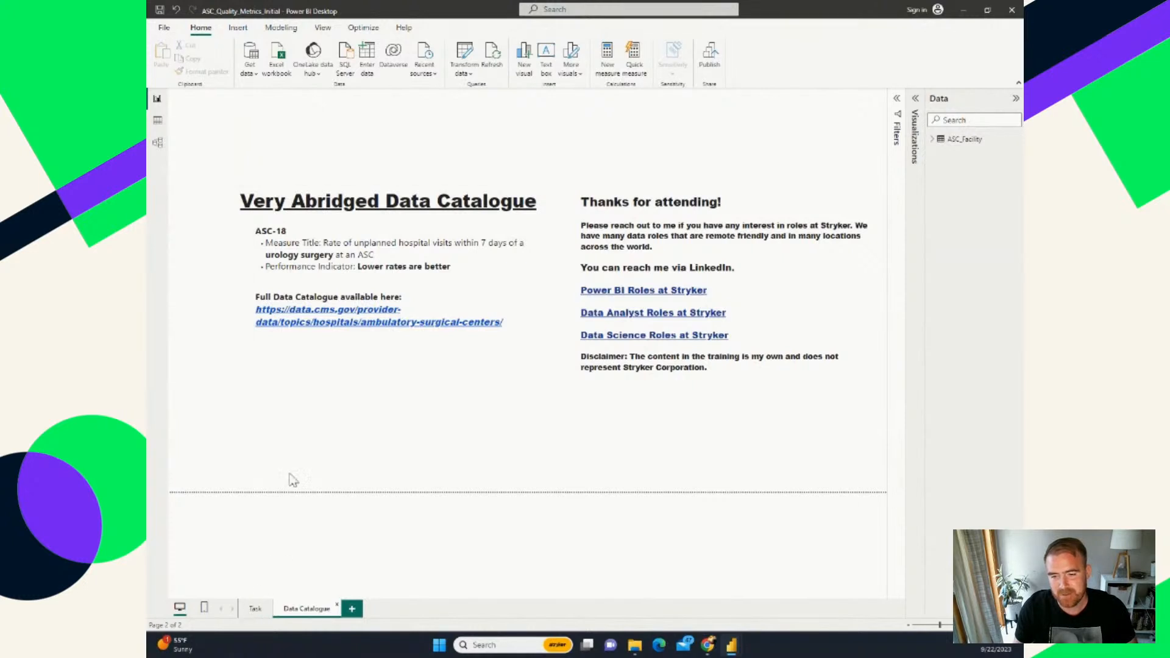
click(255, 609)
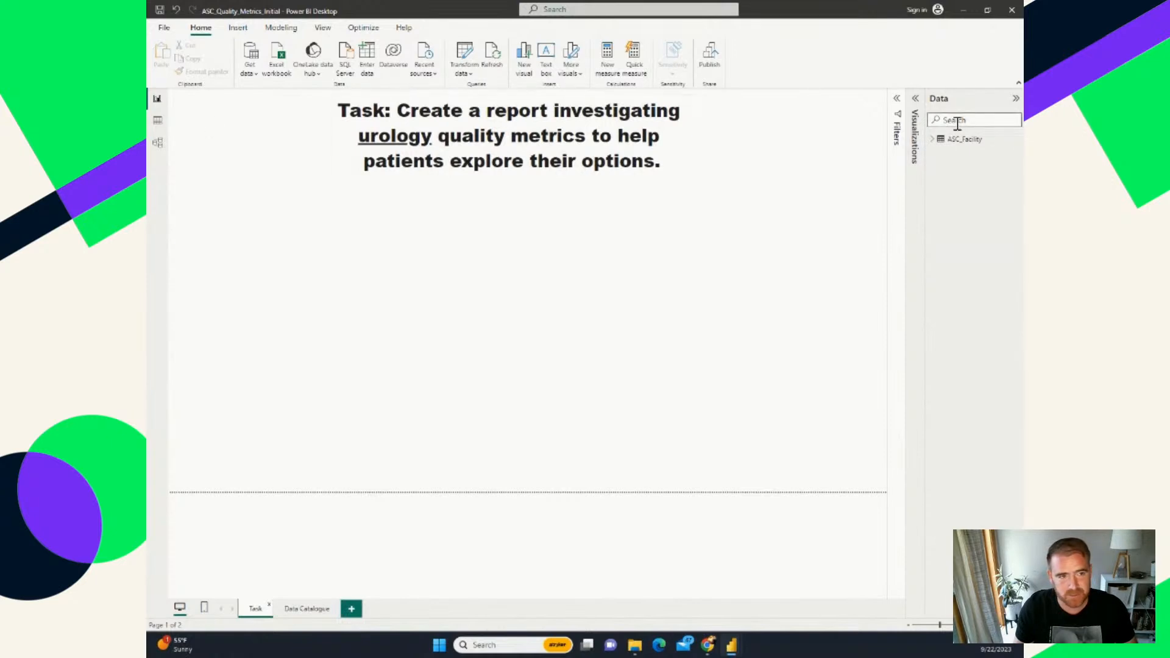
Step: Expand the ASC_Facility table, widen the Data pane until the field names are readable, and look through the field list
click(932, 139)
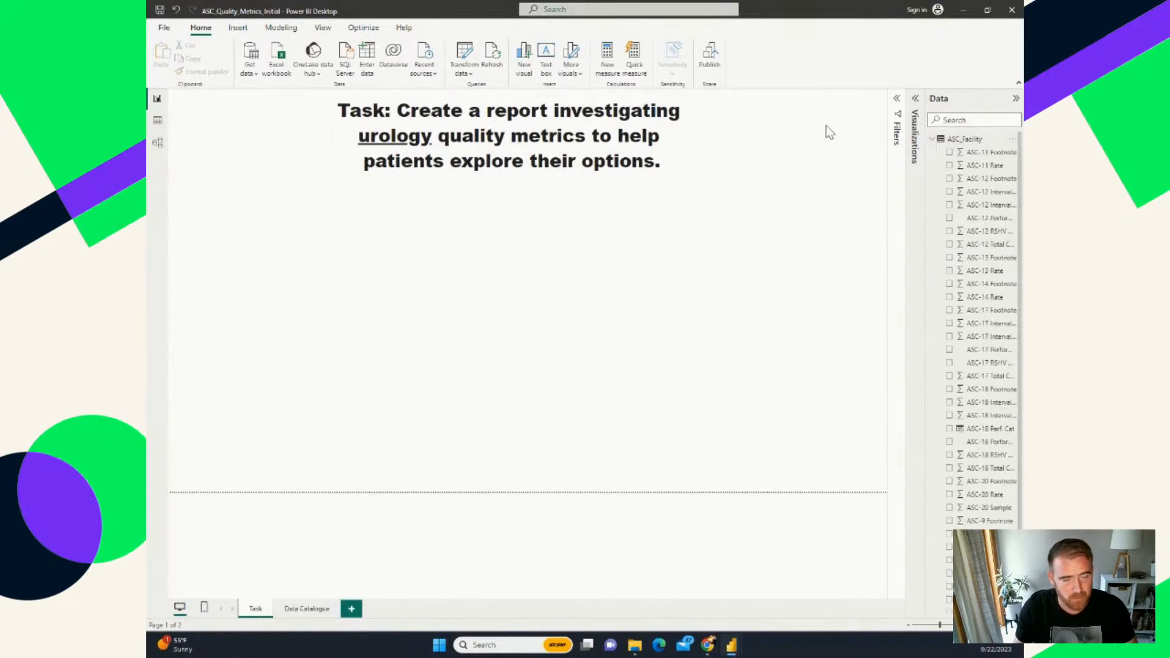
drag(925, 159, 859, 180)
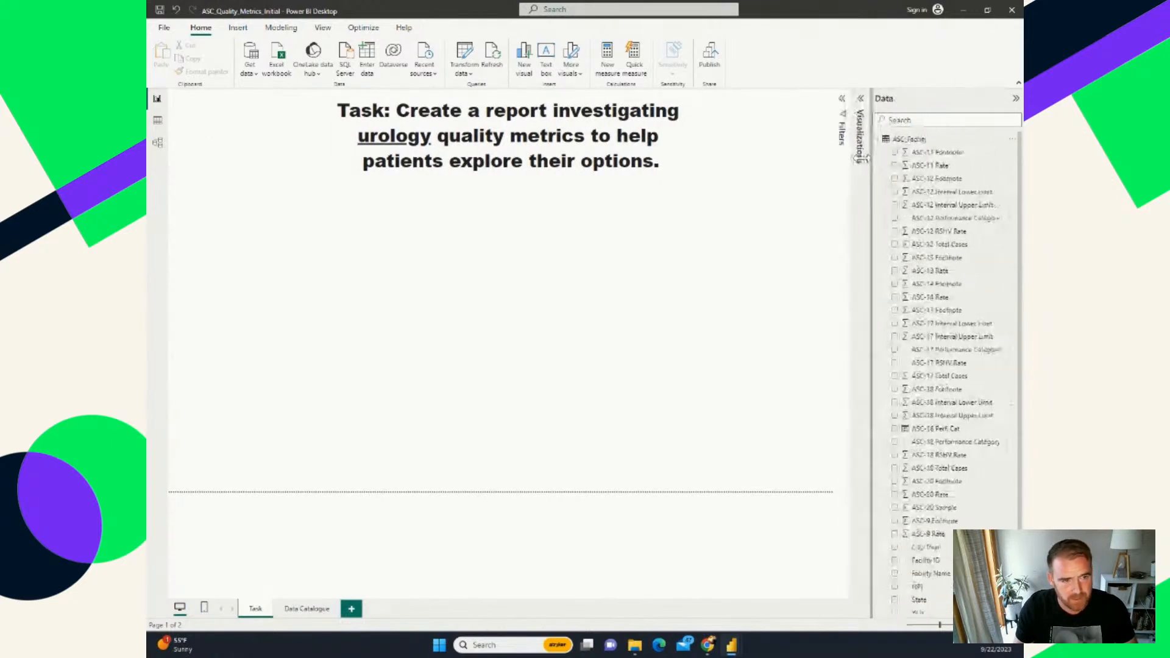
scroll(946, 355, down, 1)
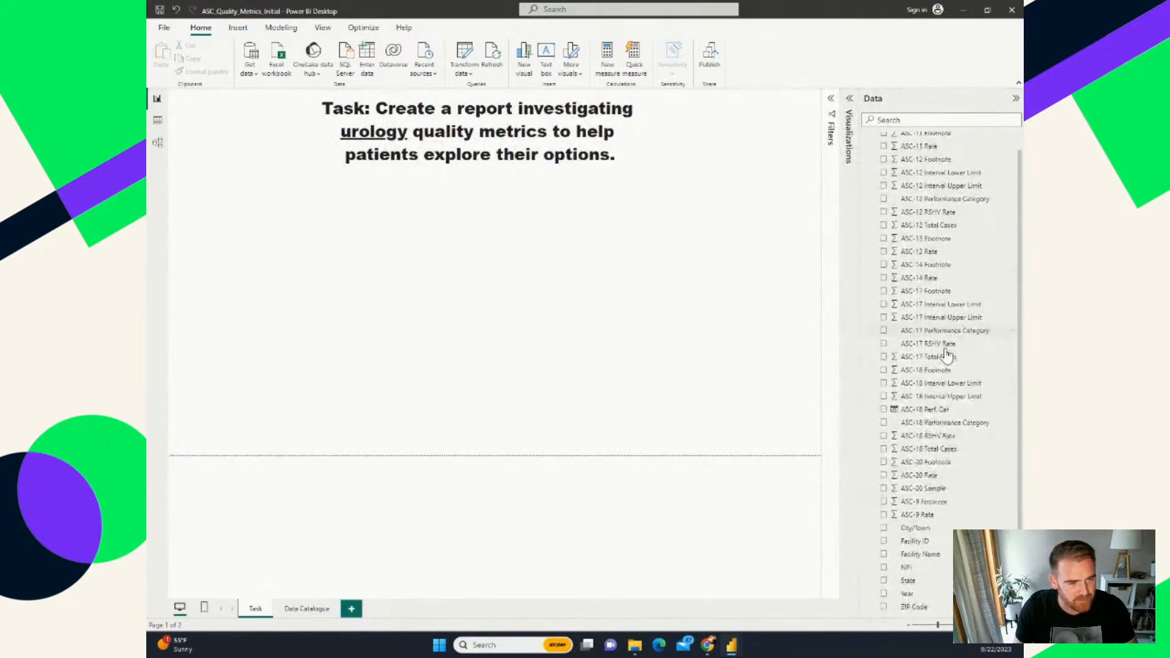
scroll(946, 356, up, 1)
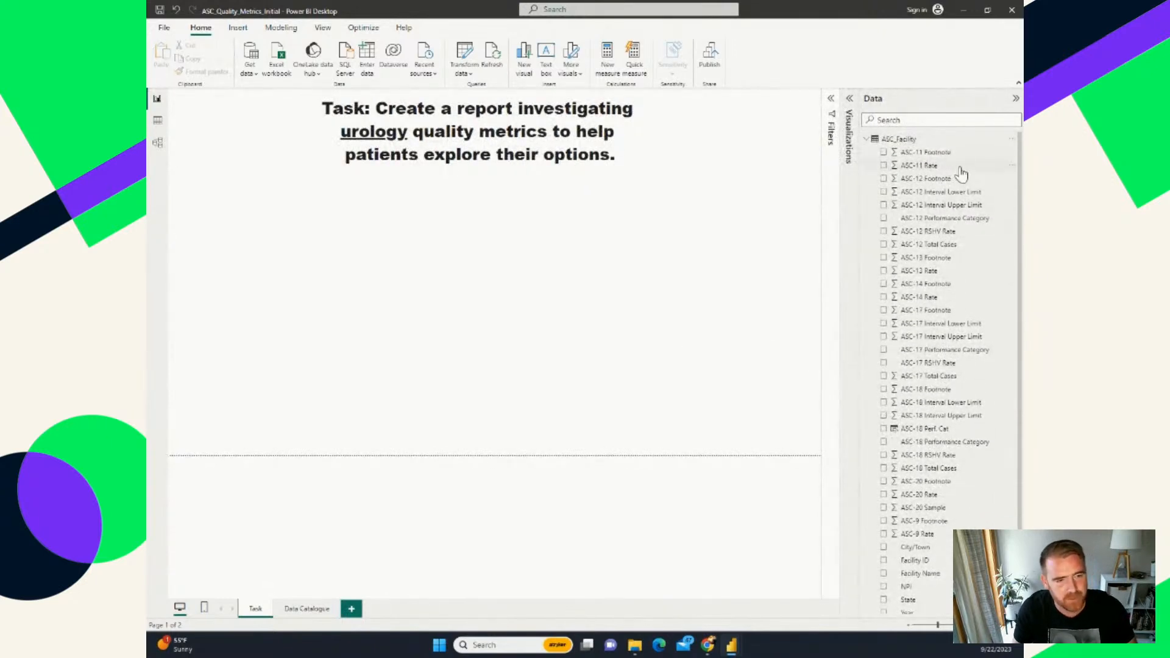
scroll(955, 273, down, 1)
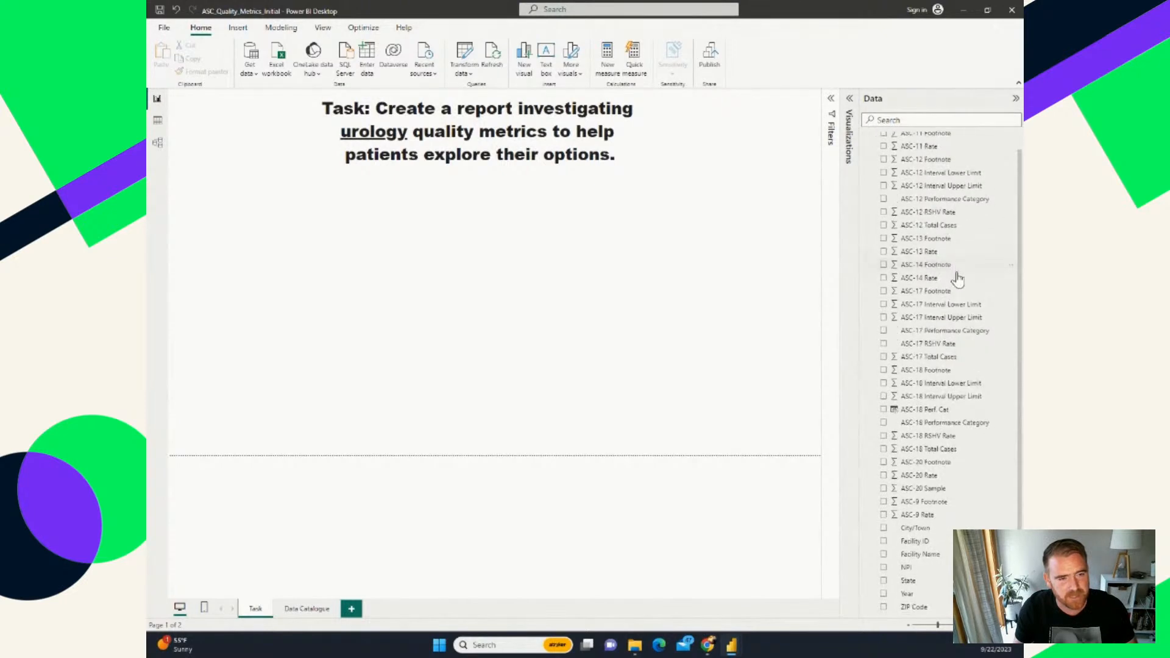
scroll(957, 277, up, 1)
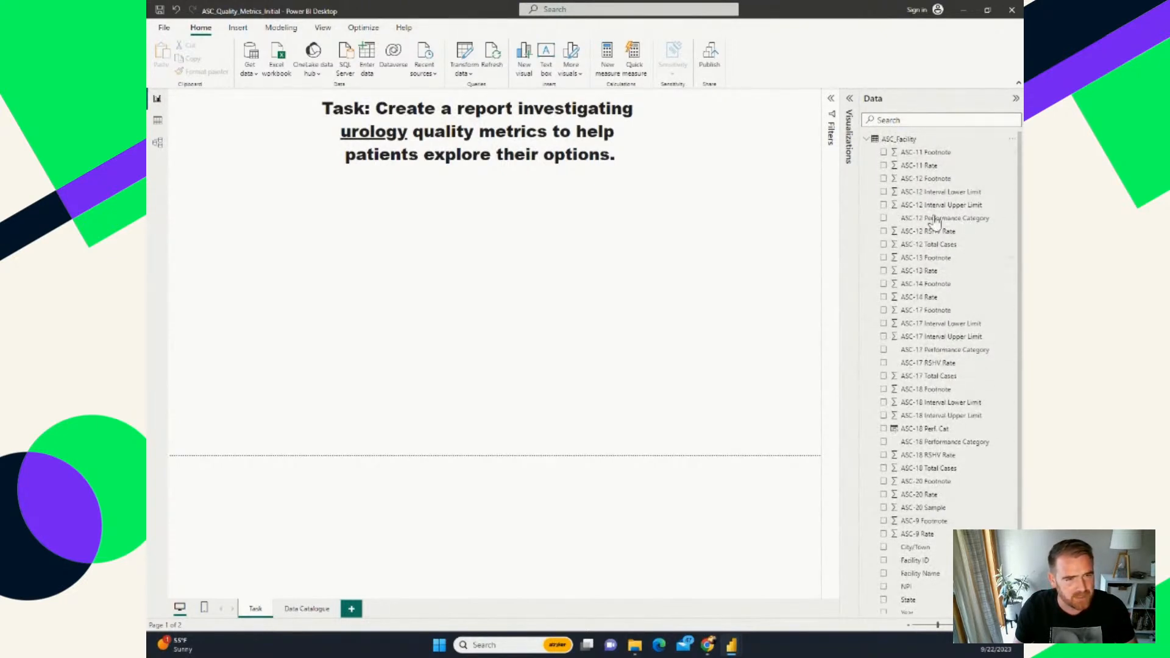
scroll(945, 454, down, 1)
scroll(936, 244, up, 1)
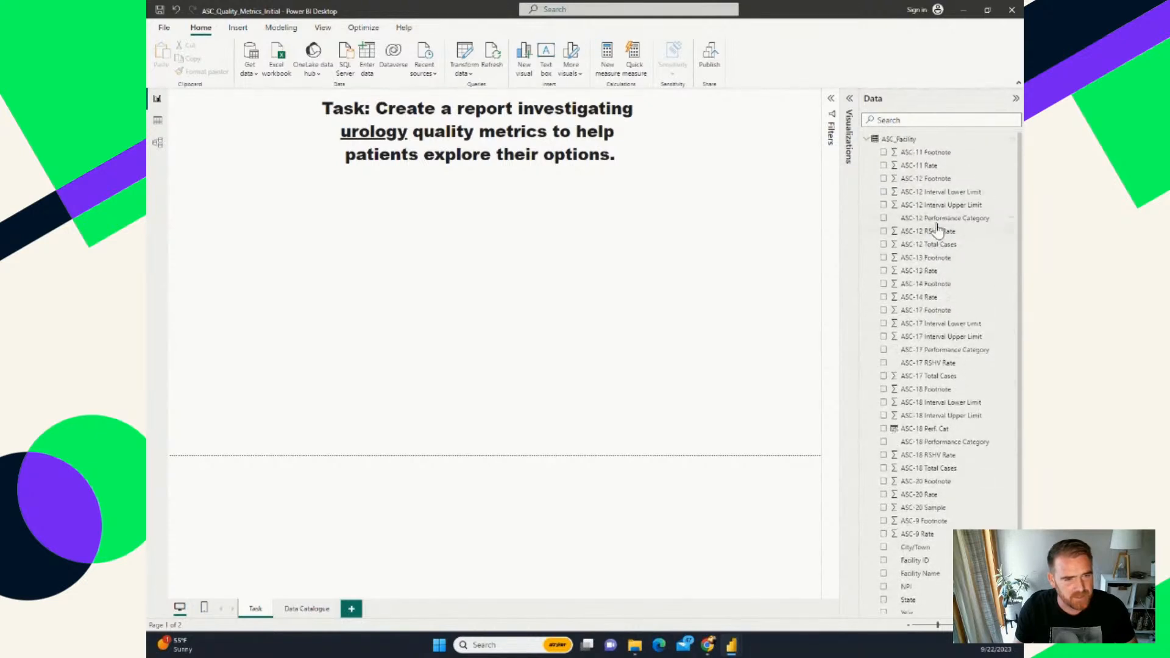
Step: Open the ASC_Facility table in the table view and examine its rows and columns across to the ASC-12 measures
click(158, 122)
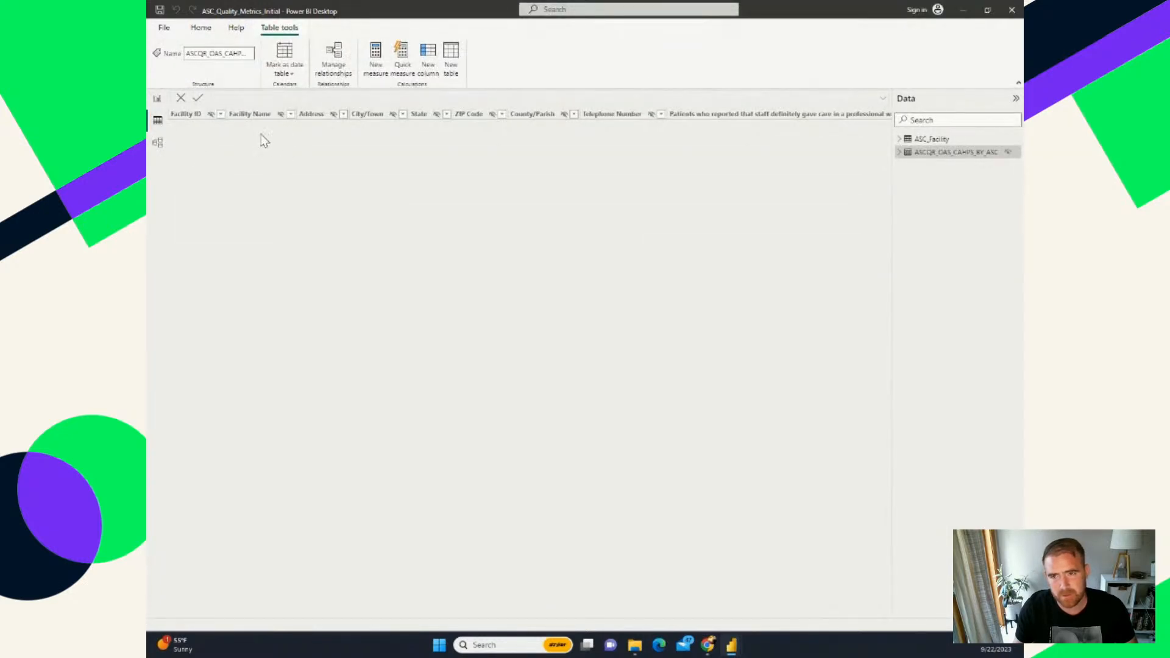
click(928, 140)
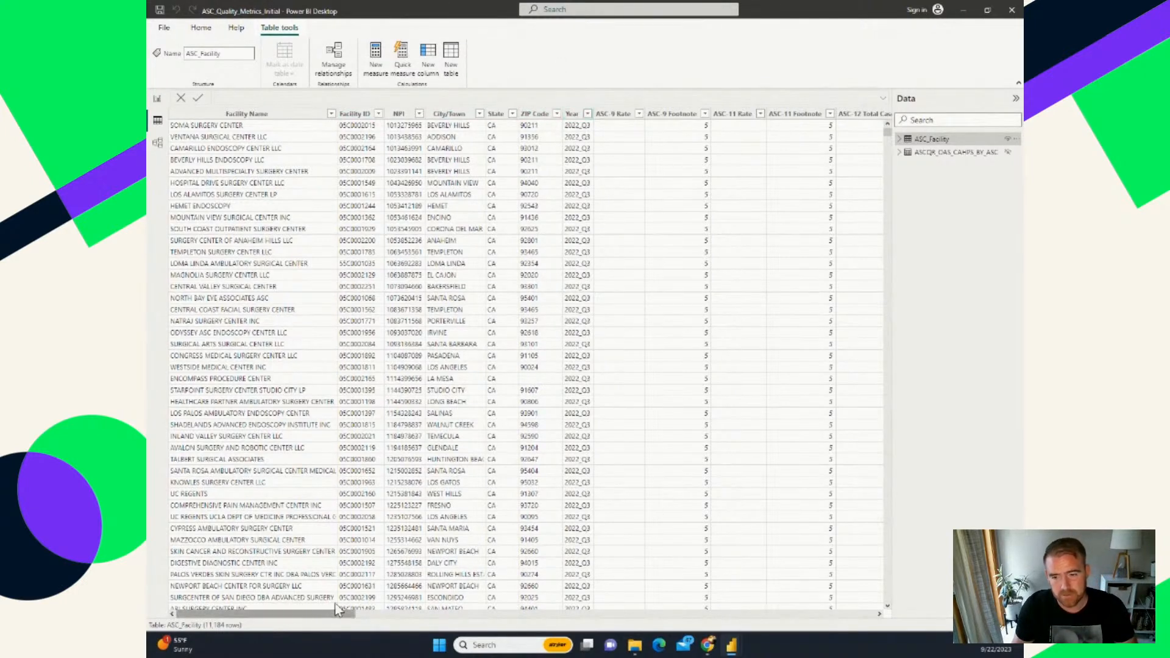
drag(330, 618, 394, 616)
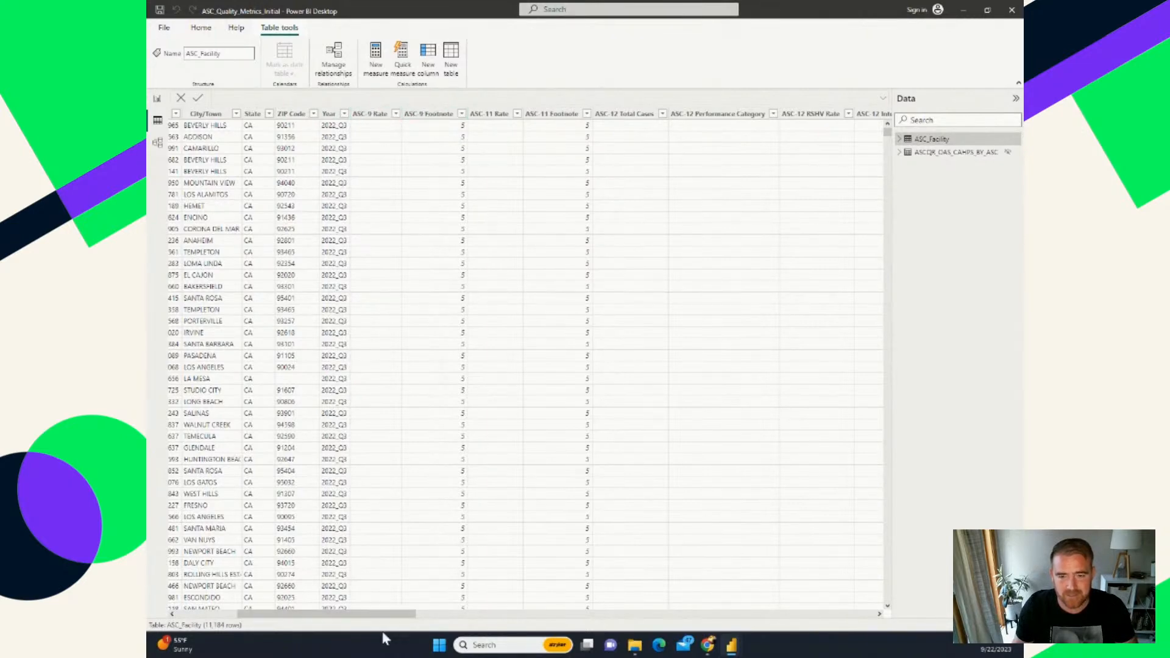
drag(389, 615, 499, 614)
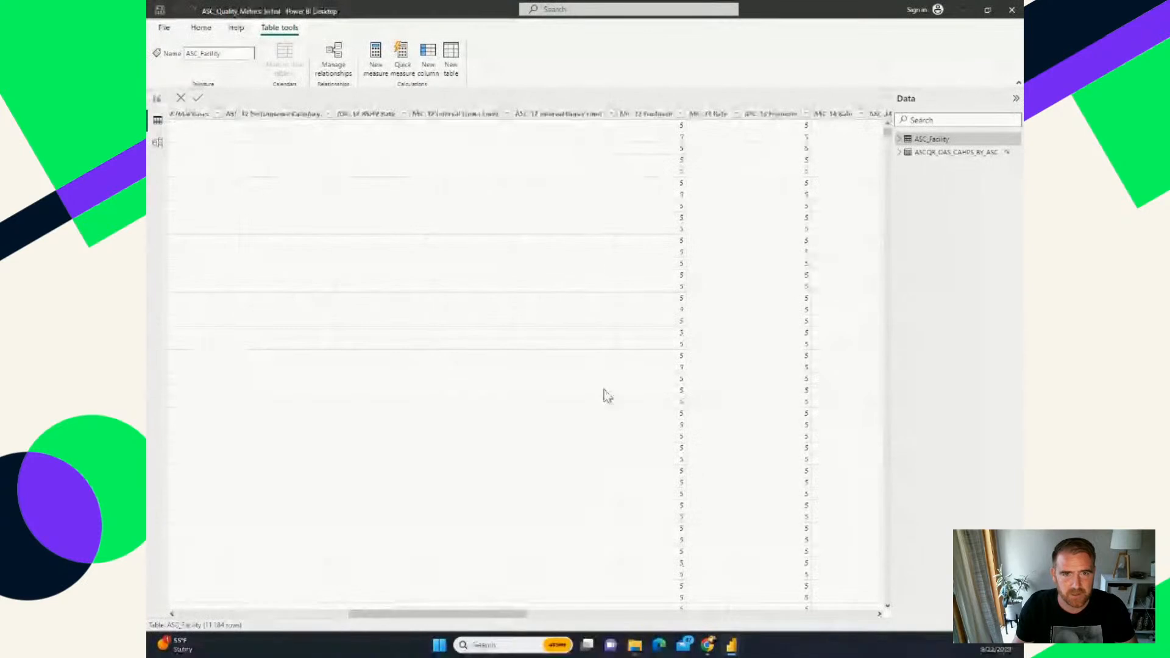
Step: Return to the report view and examine the ASC-18 definition on the Data Catalogue page at a larger zoom
click(157, 98)
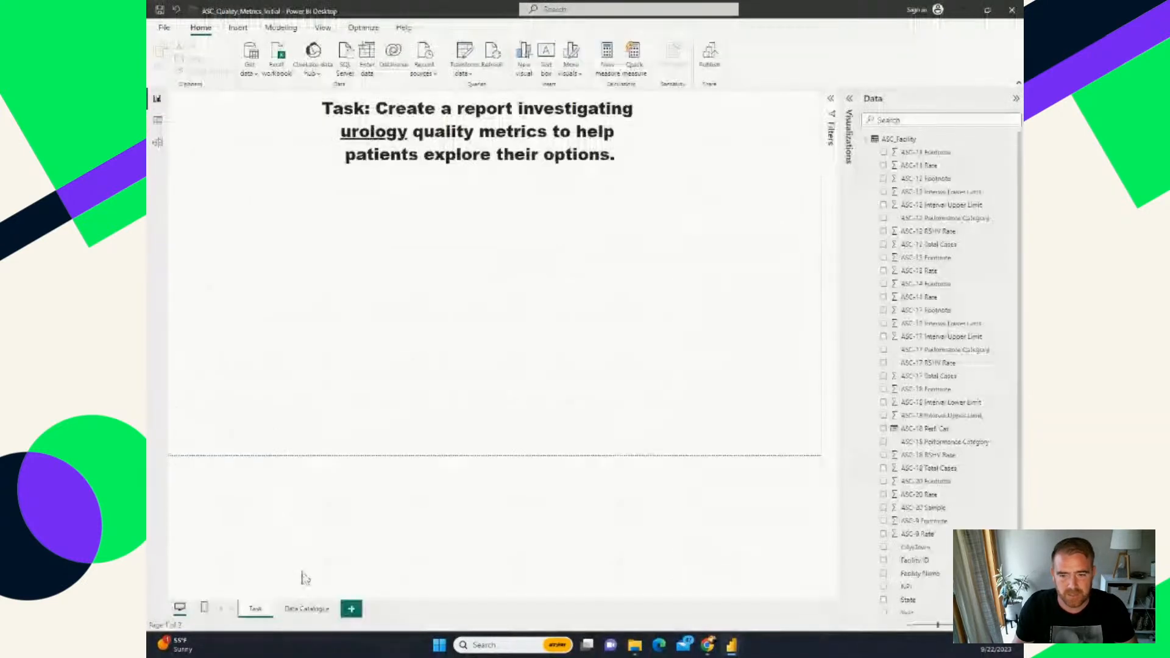
click(306, 608)
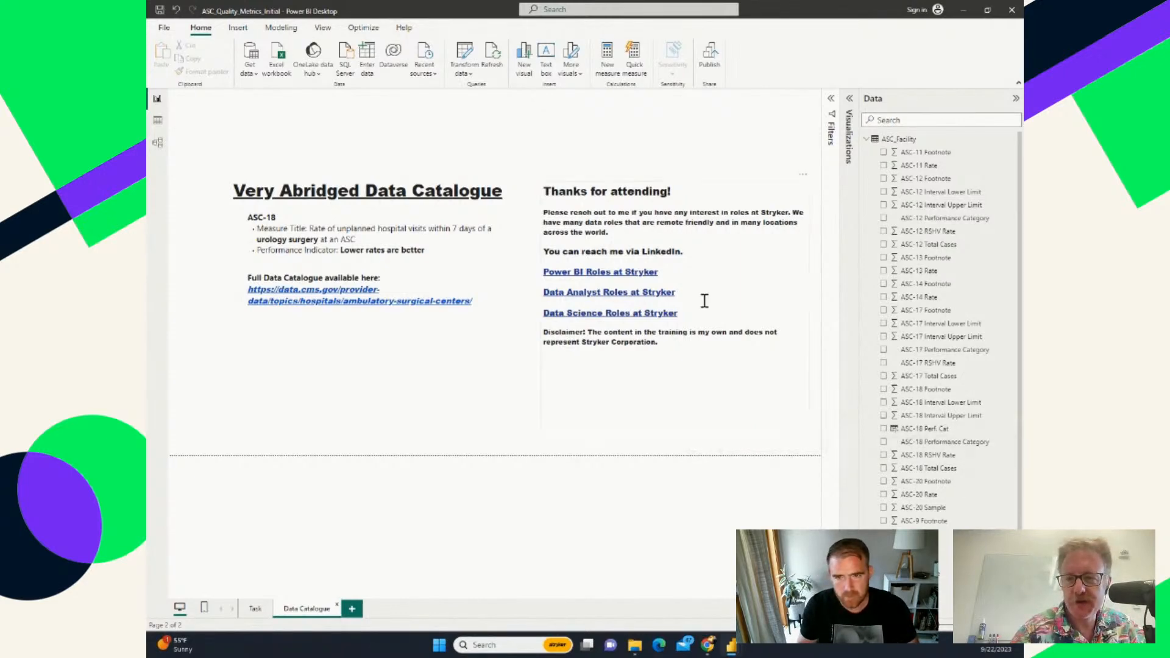
scroll(640, 298, up, 1)
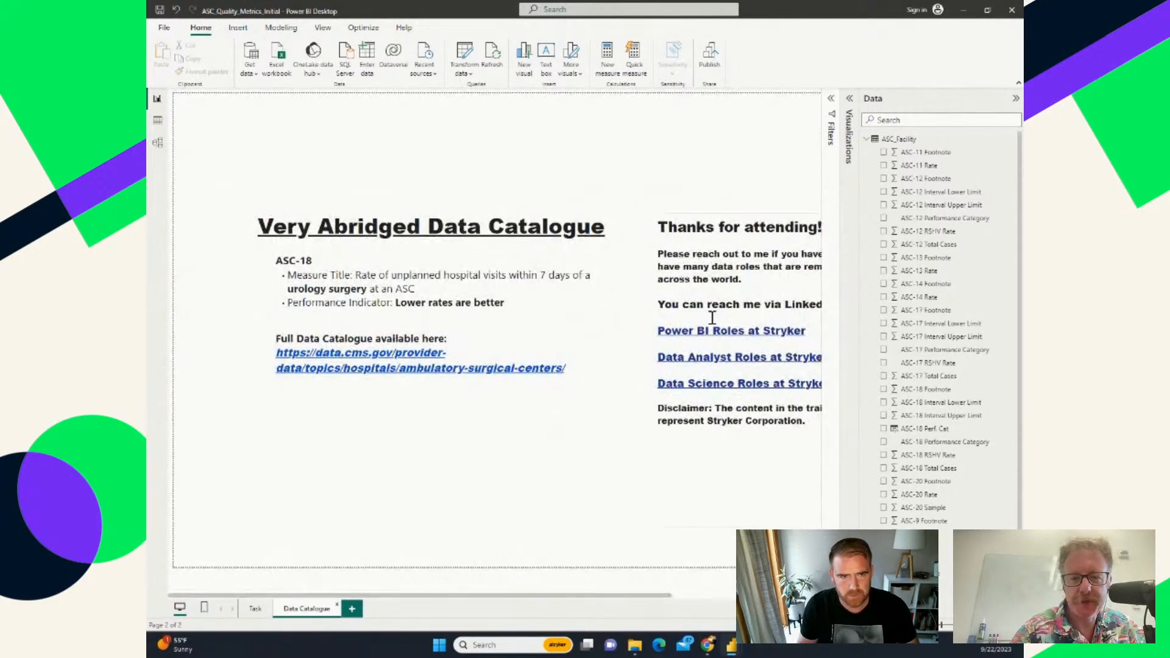
scroll(685, 305, down, 1)
scroll(747, 172, up, 1)
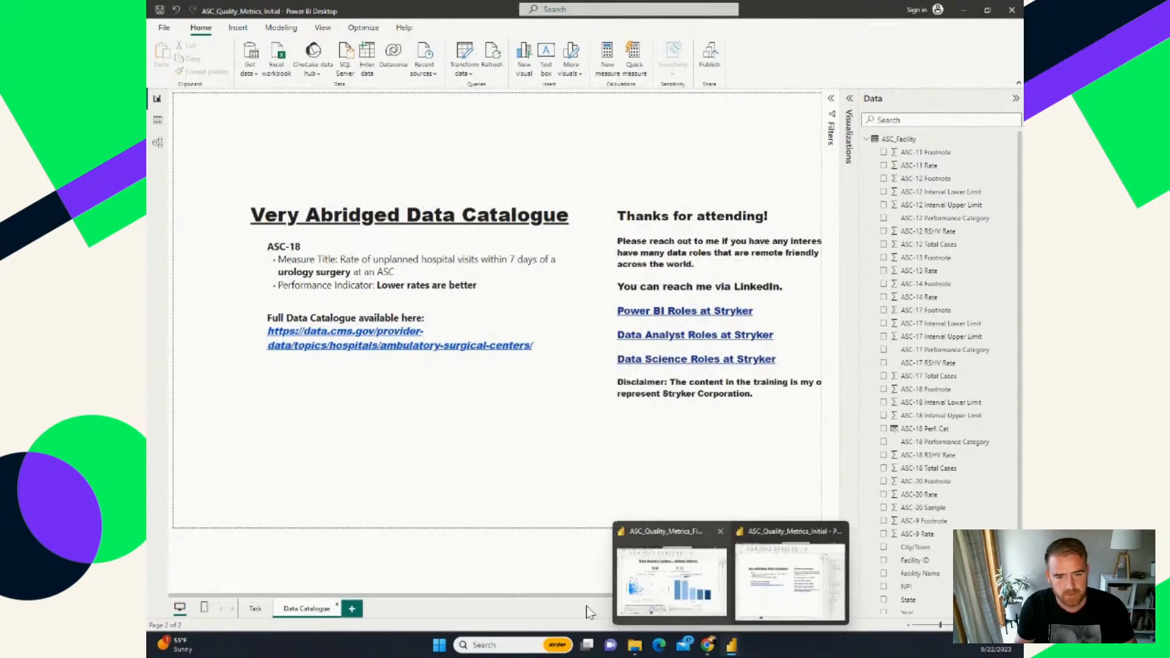
scroll(560, 606, right, 1)
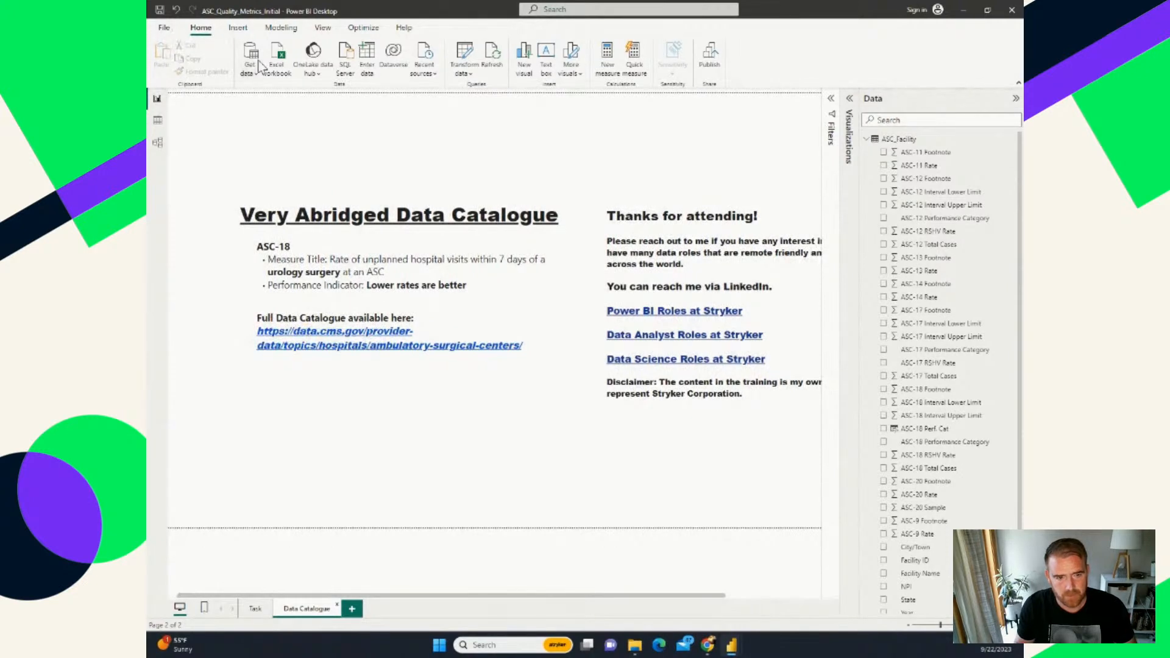
Step: Move the task heading text box on the Task page slightly to the left and deselect it
click(254, 611)
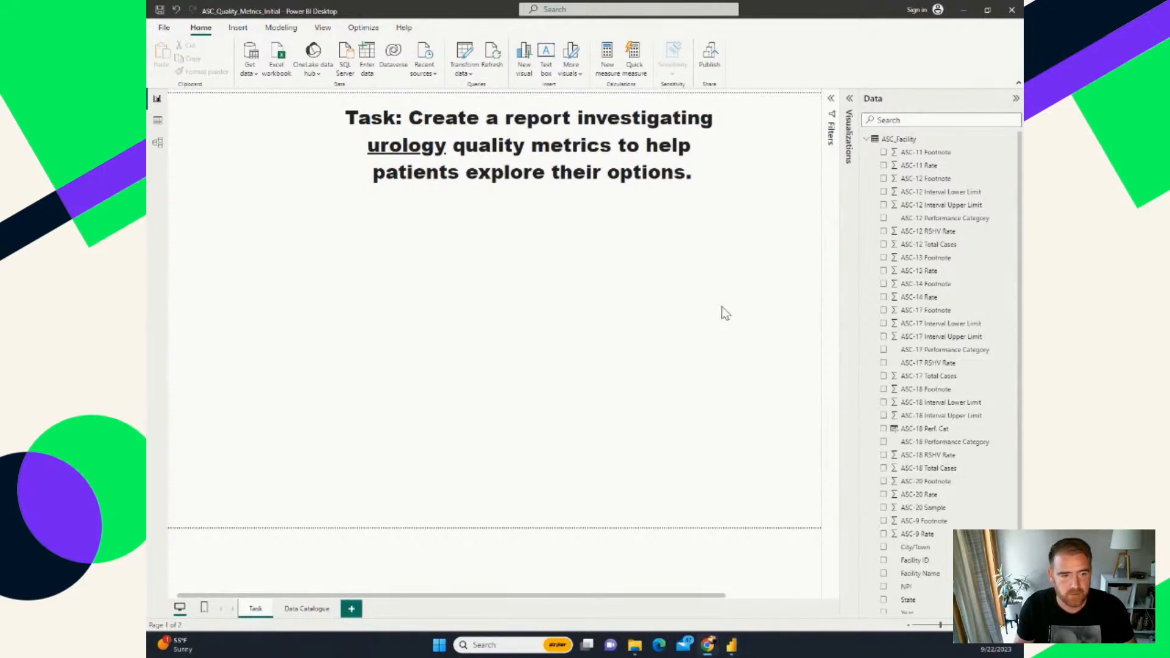
click(632, 196)
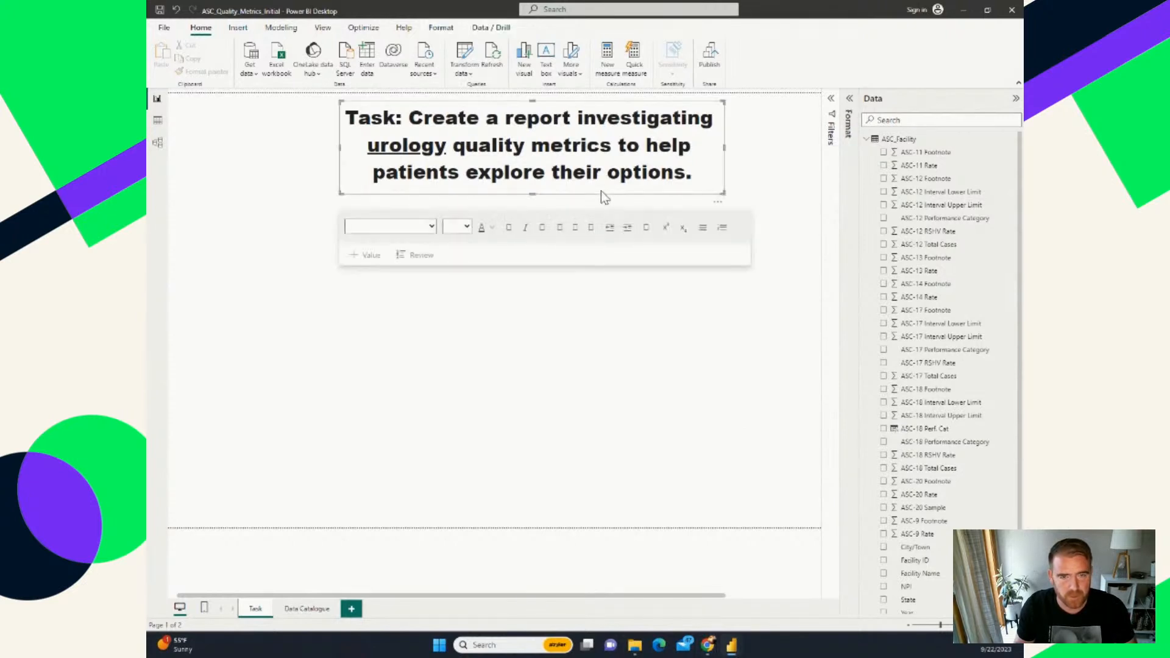
double_click(602, 193)
click(267, 170)
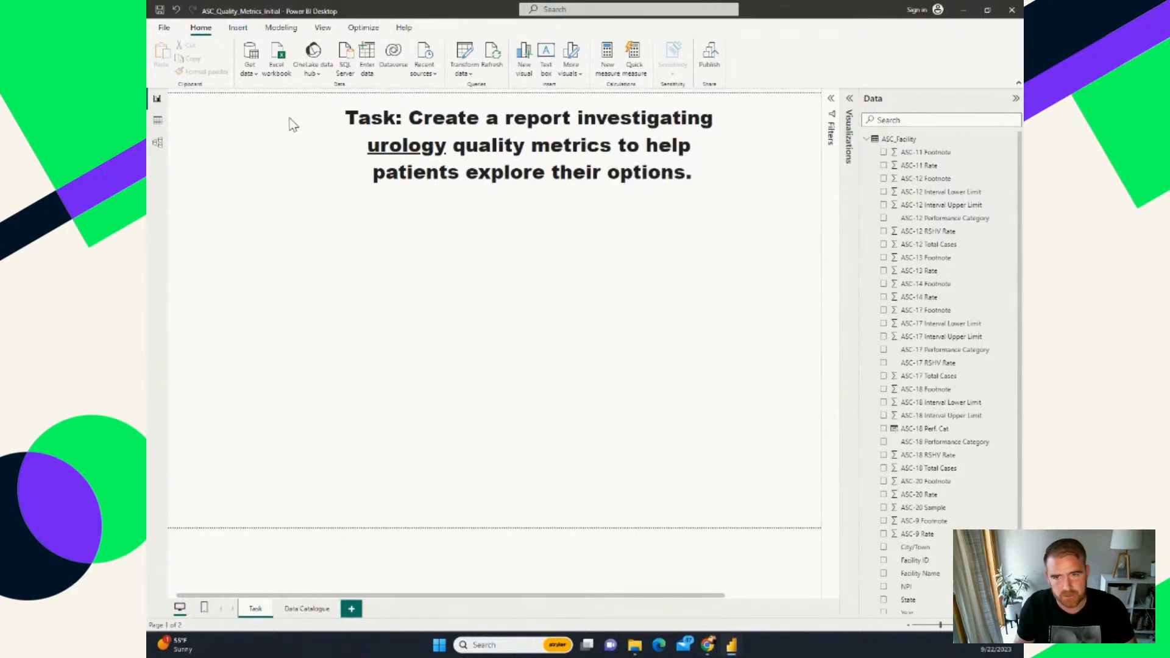
click(384, 110)
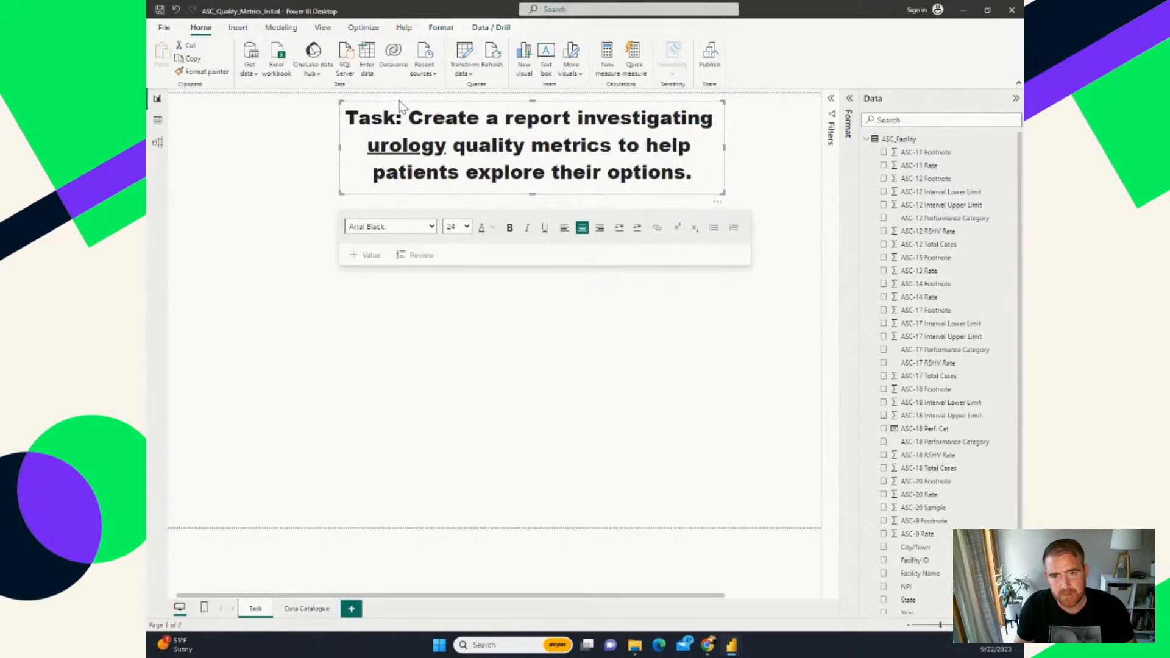
drag(400, 105, 381, 119)
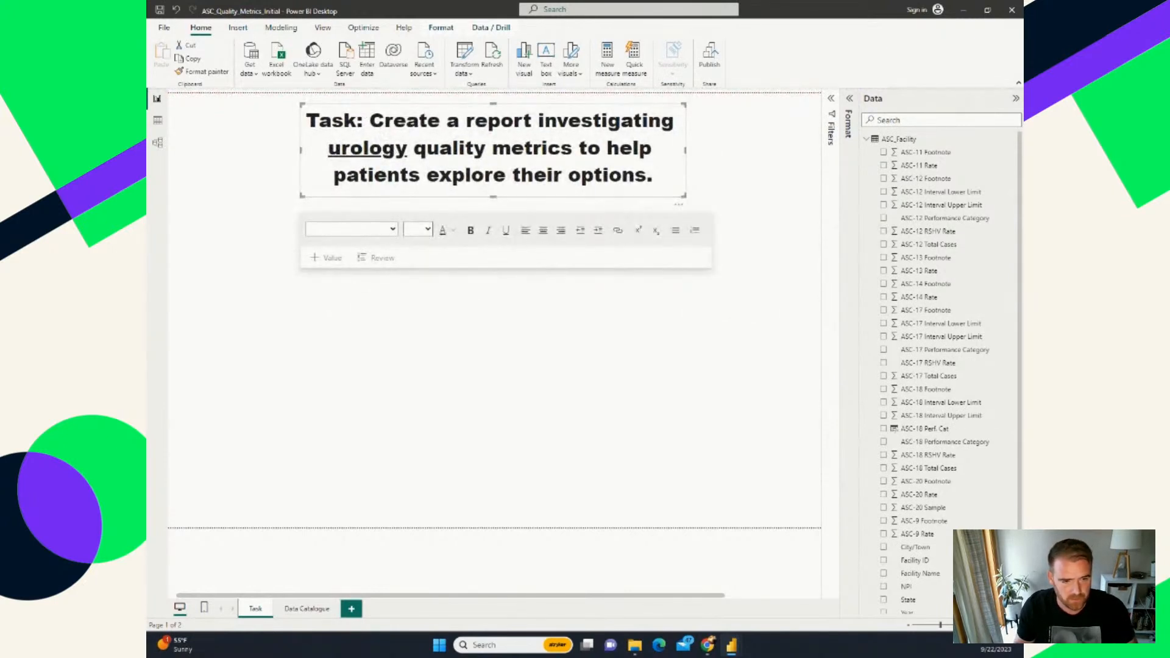
scroll(939, 366, down, 1)
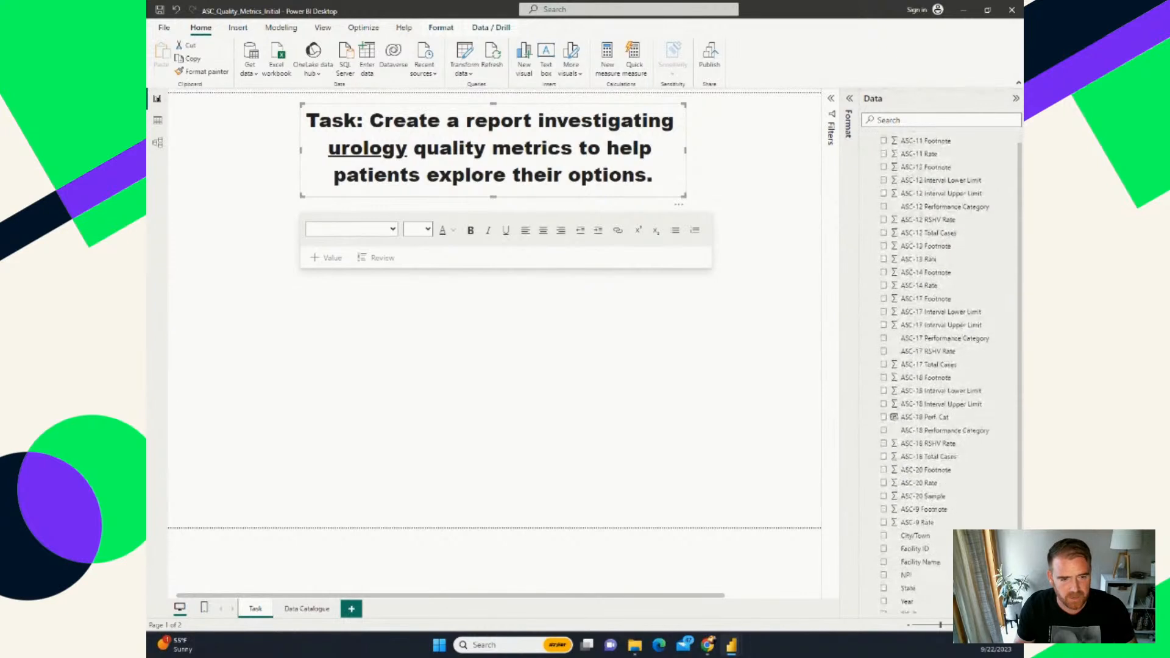
click(791, 451)
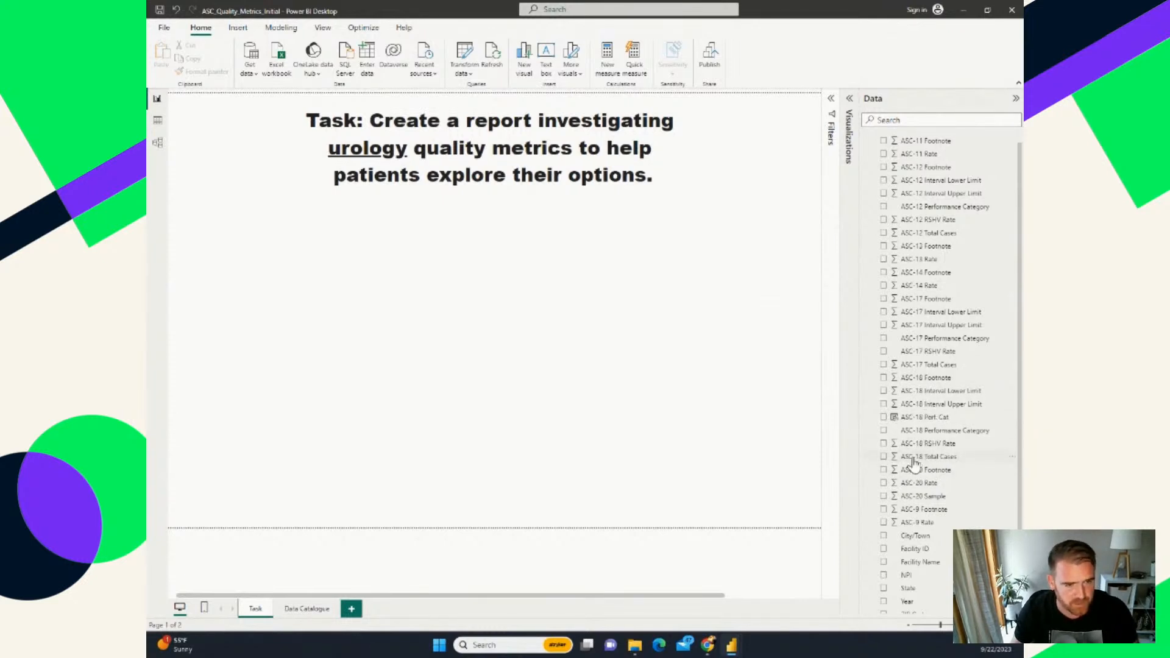
drag(1021, 430, 1019, 459)
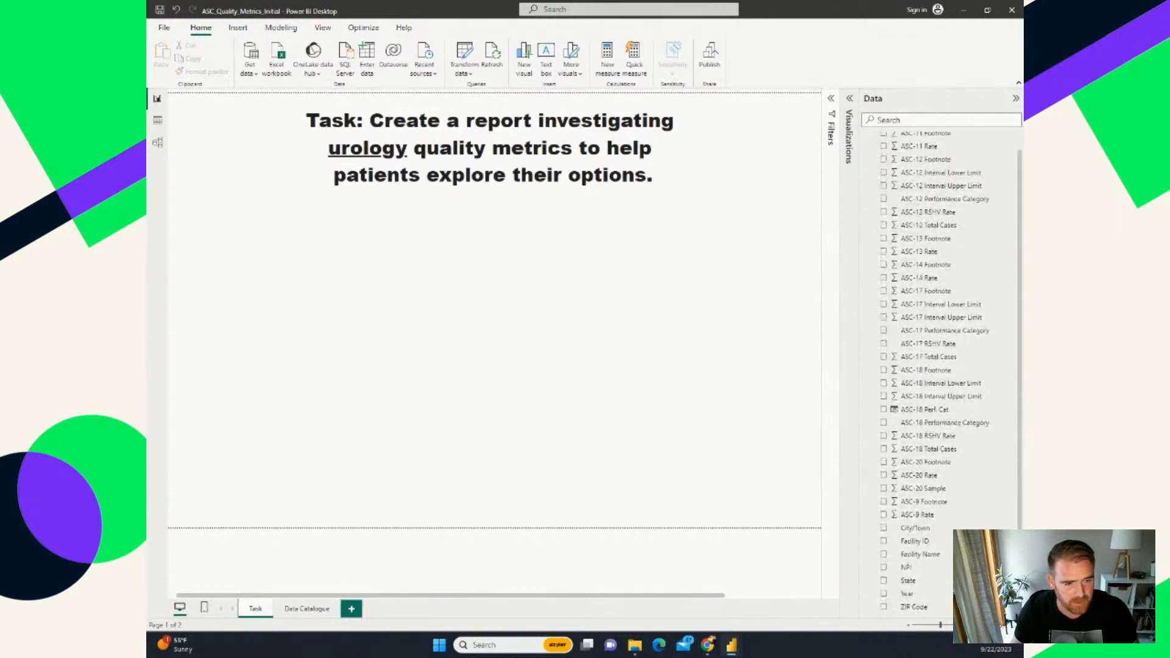
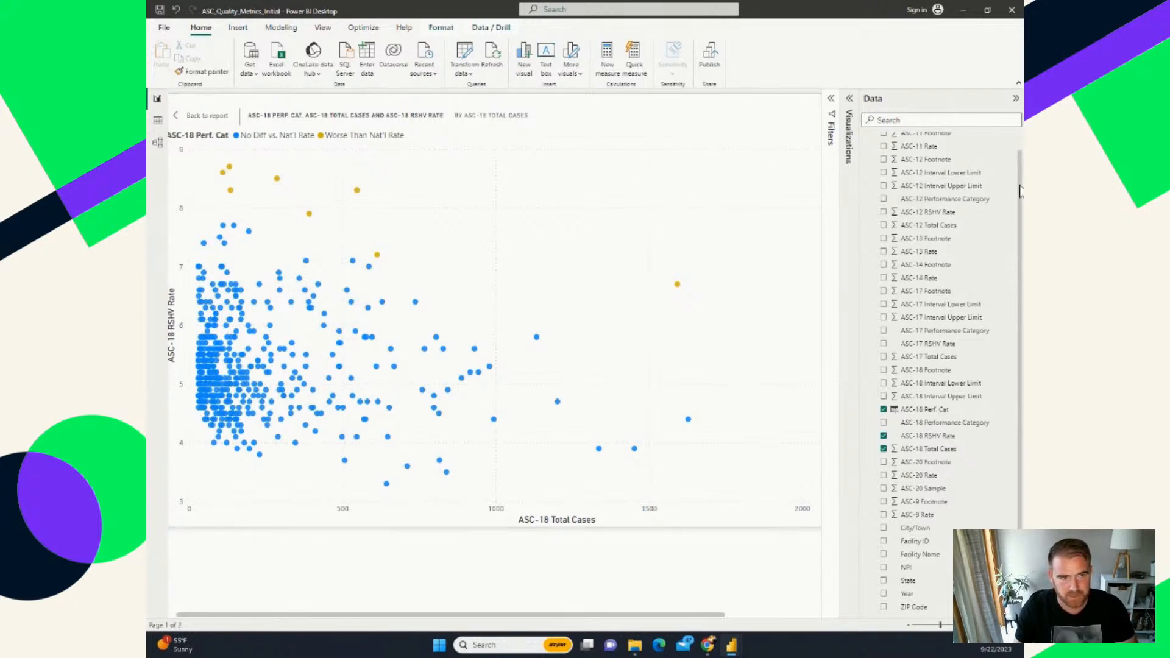
scroll(1019, 191, up, 2)
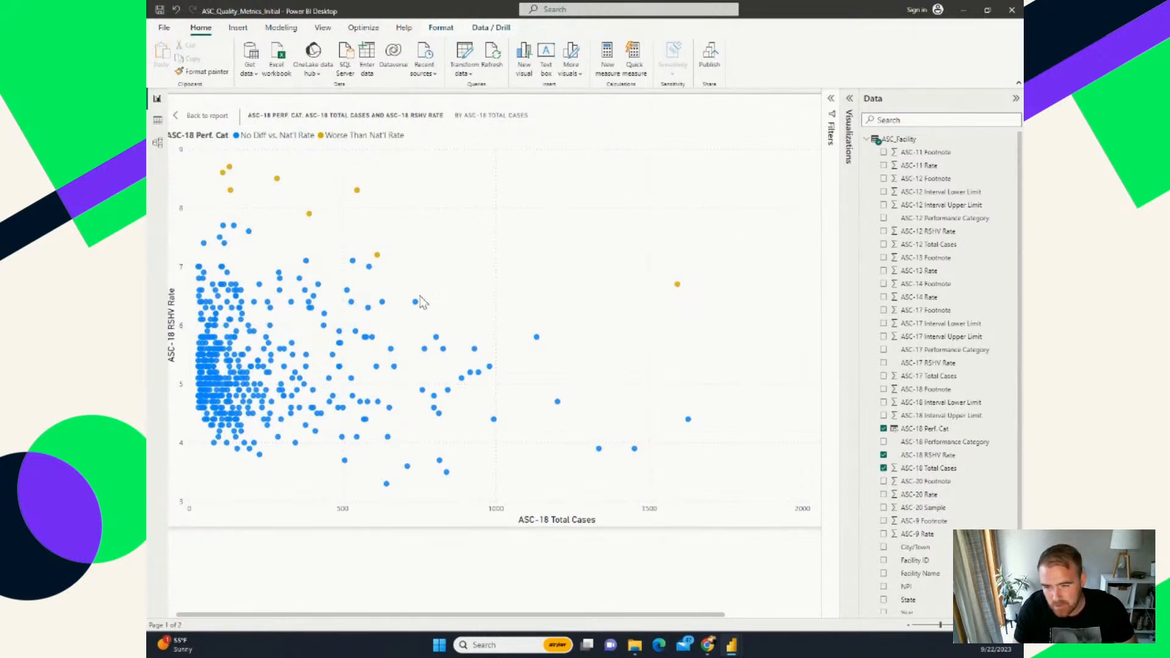
click(830, 100)
click(830, 100)
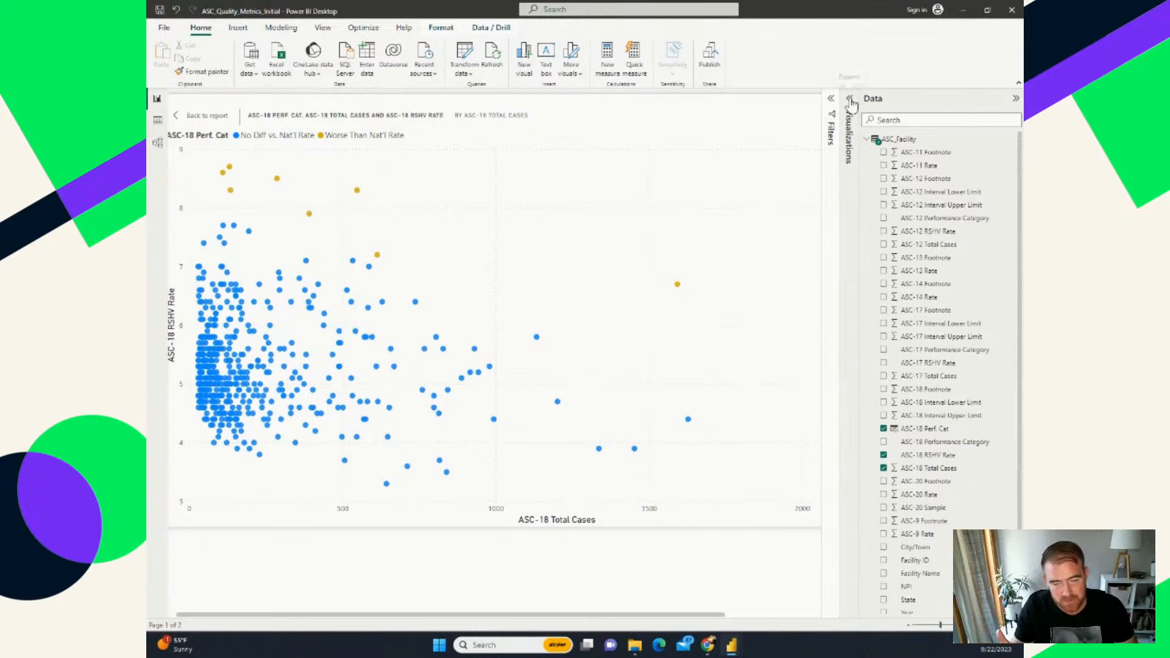
Step: Open the scatter chart's analytics options and preview a trend line, leaving it switched off
click(850, 99)
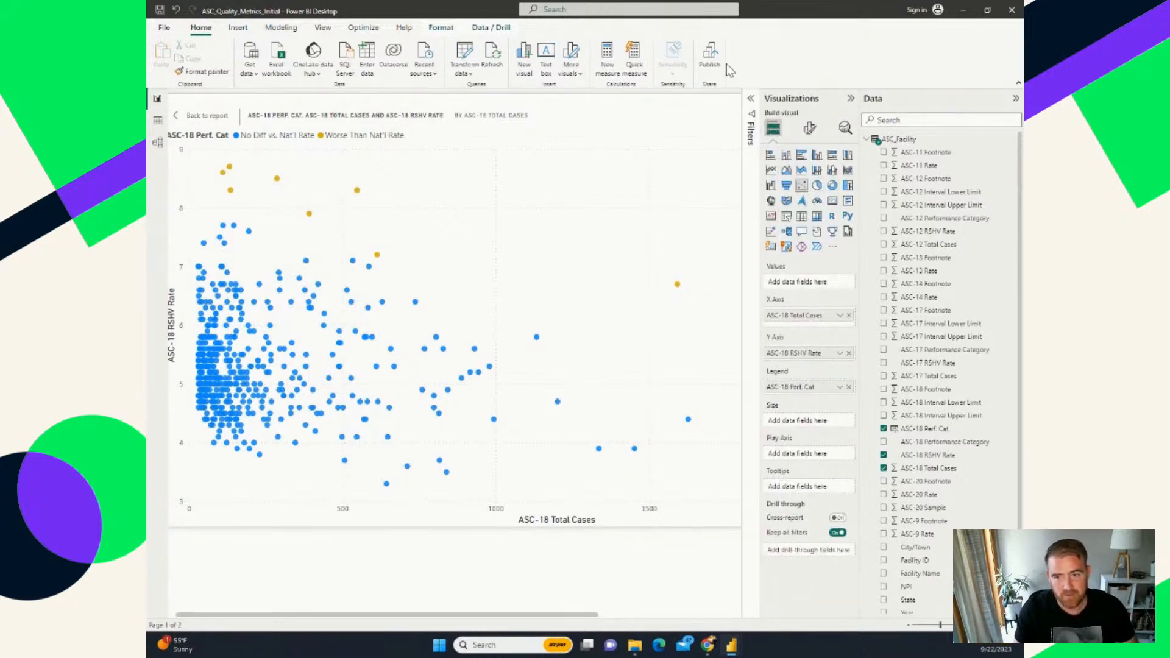
click(845, 129)
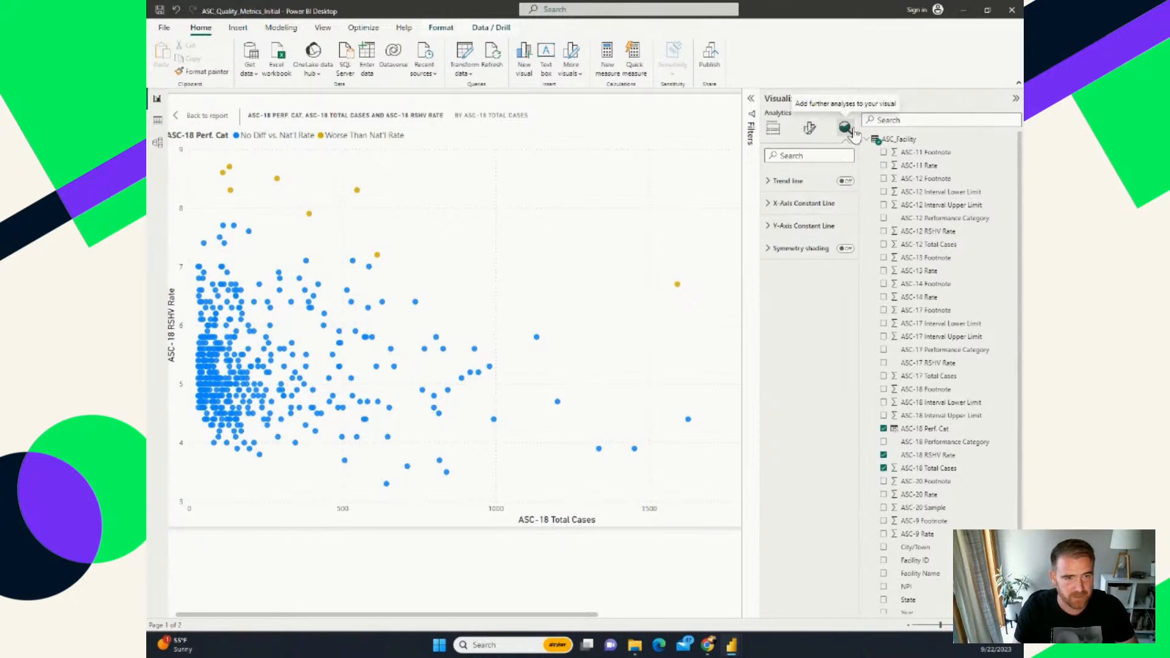
click(845, 183)
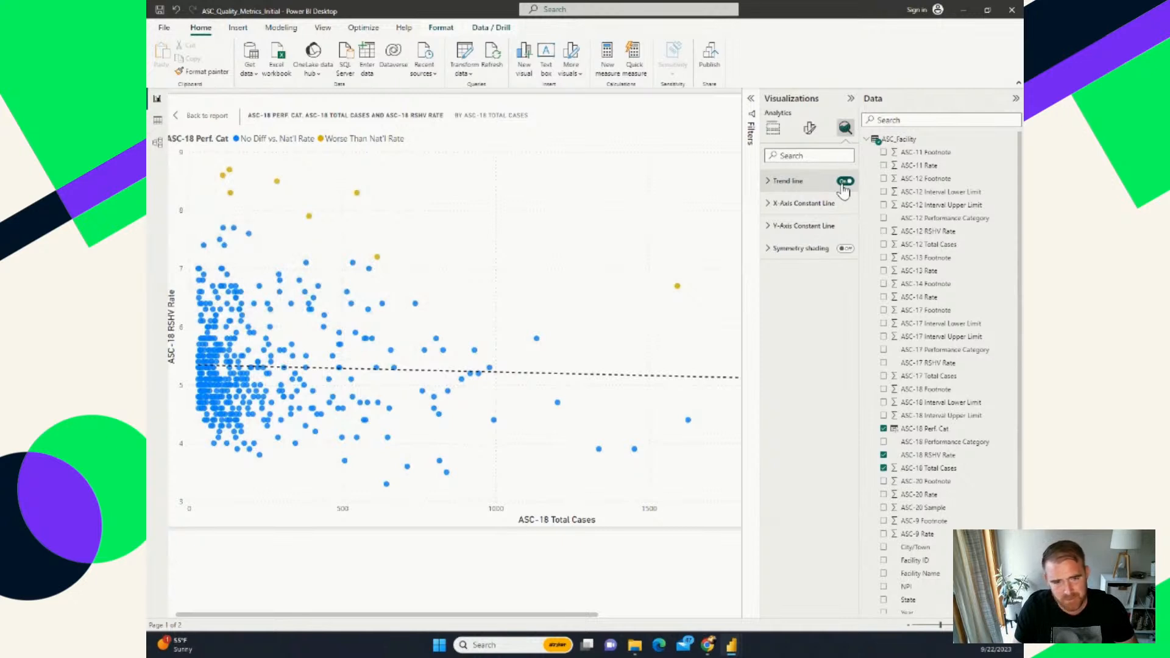
click(843, 184)
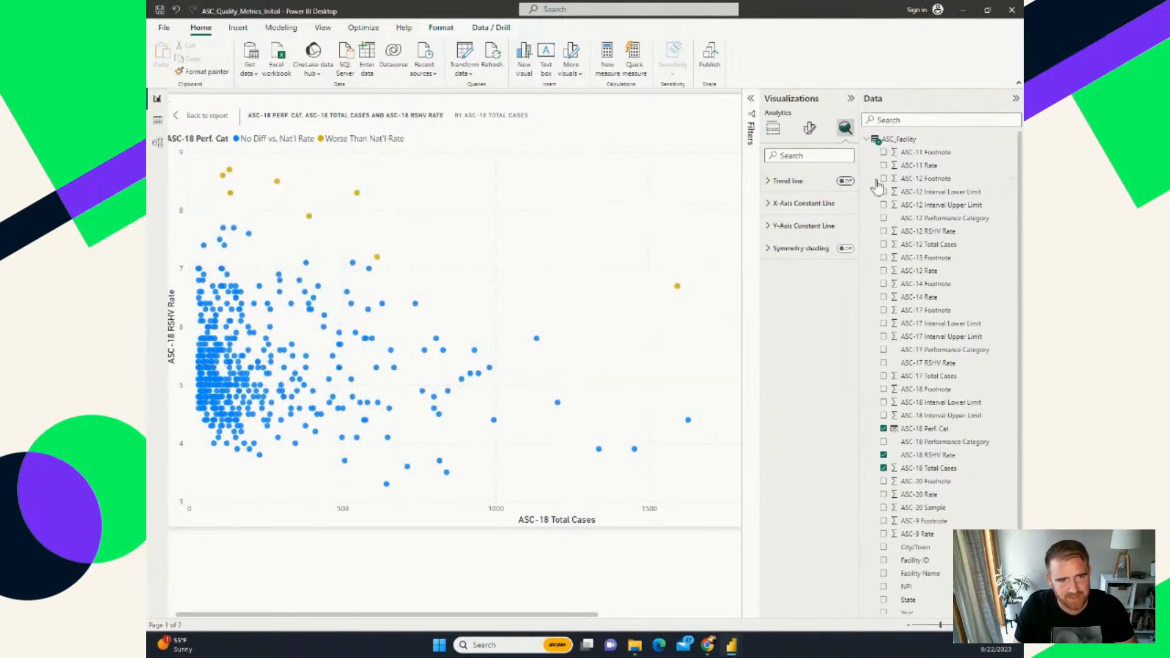
Step: Add a Y-axis constant line to the scatter chart and base its value on the median of ASC-18 RSHV Rate
click(805, 229)
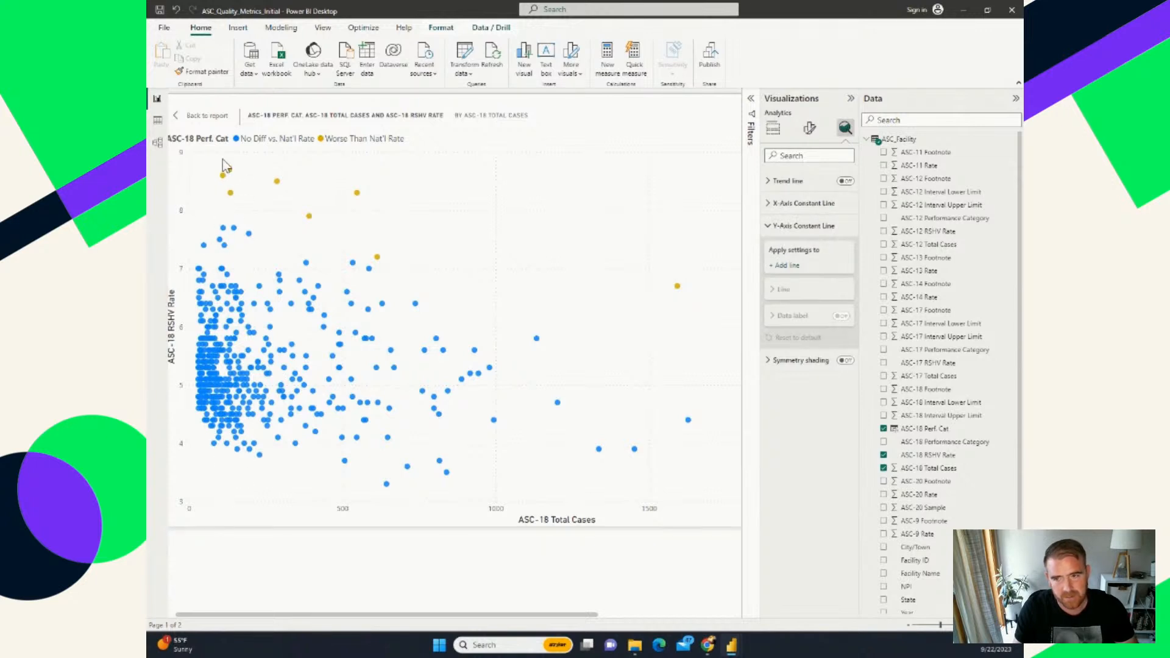
click(787, 266)
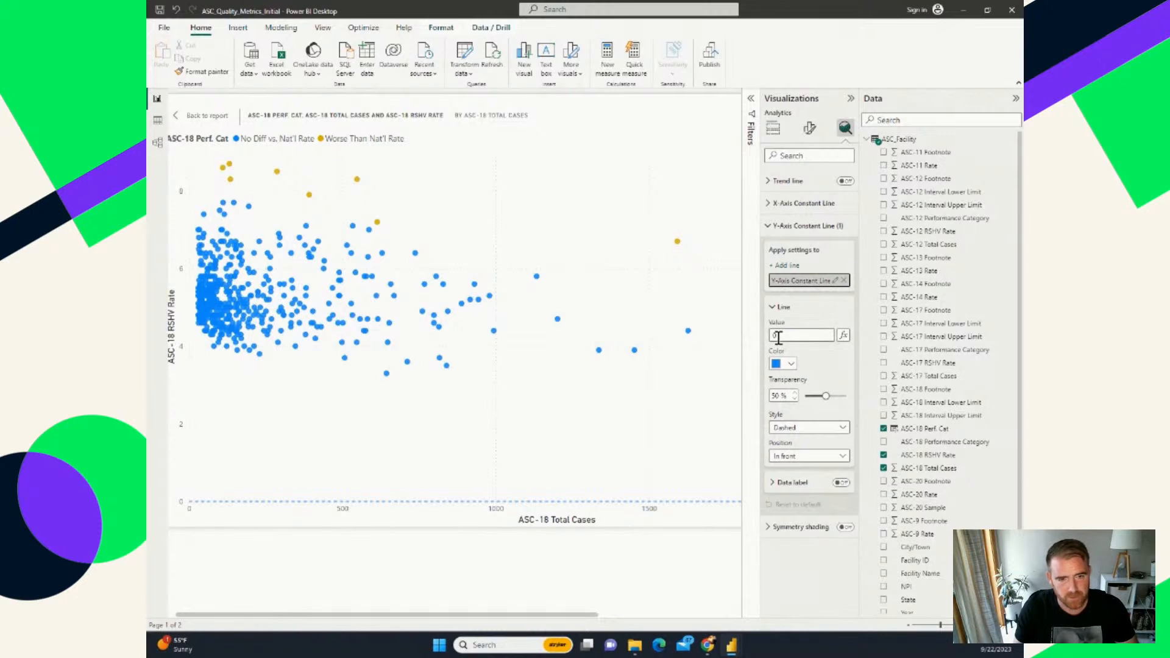
drag(790, 340, 760, 345)
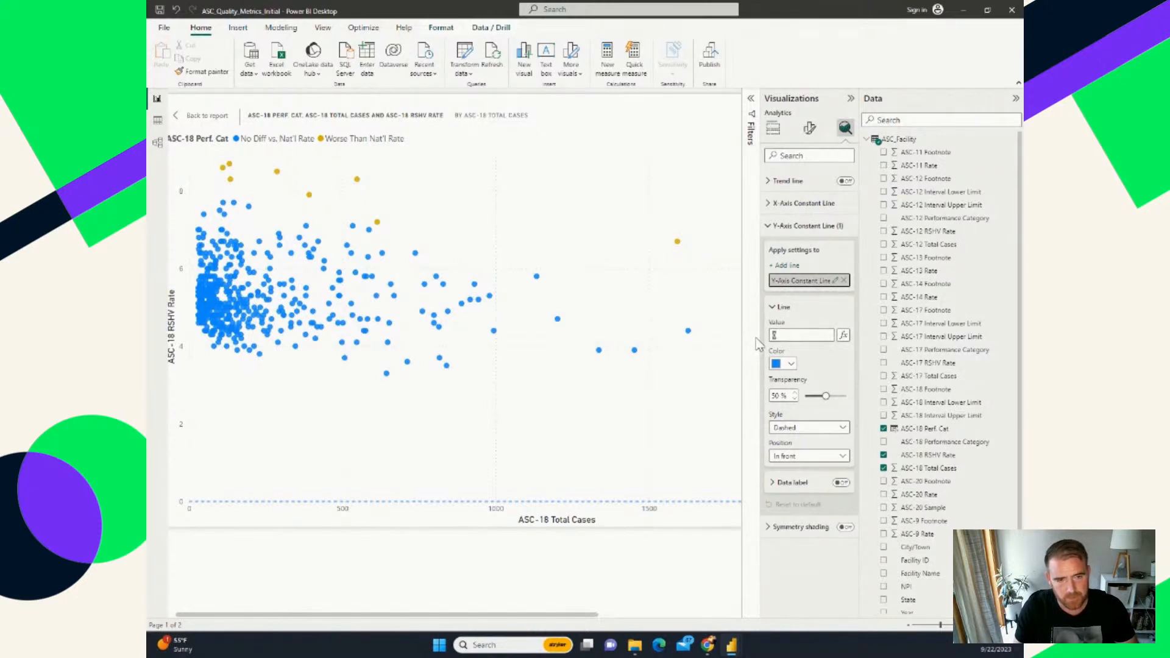
click(844, 337)
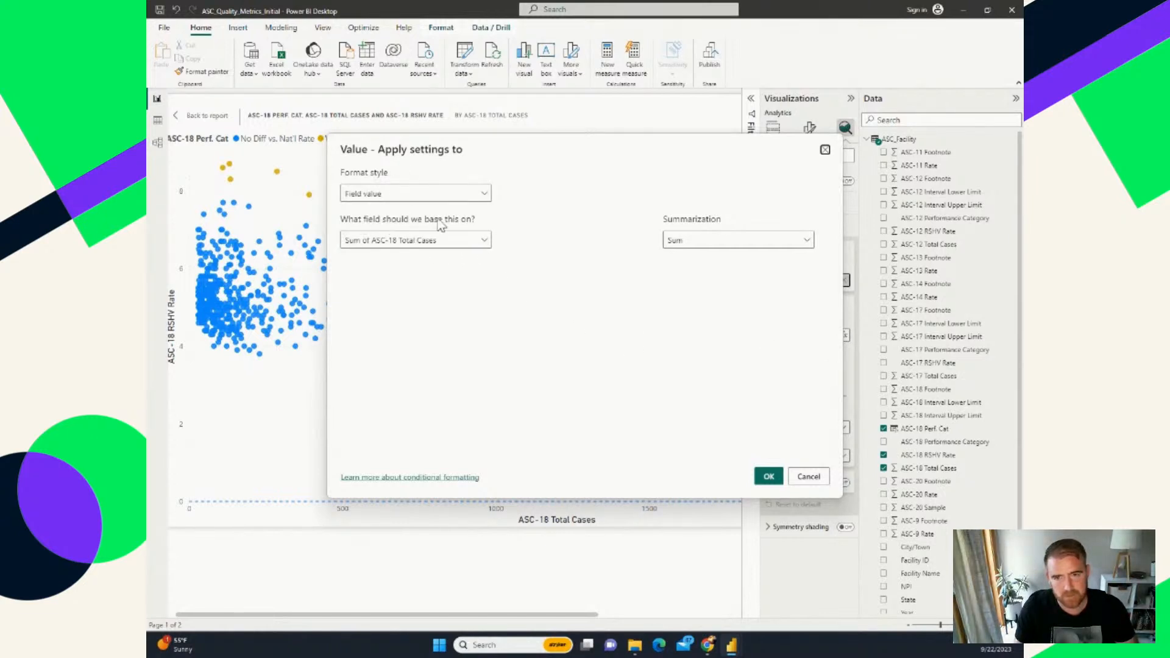
click(388, 245)
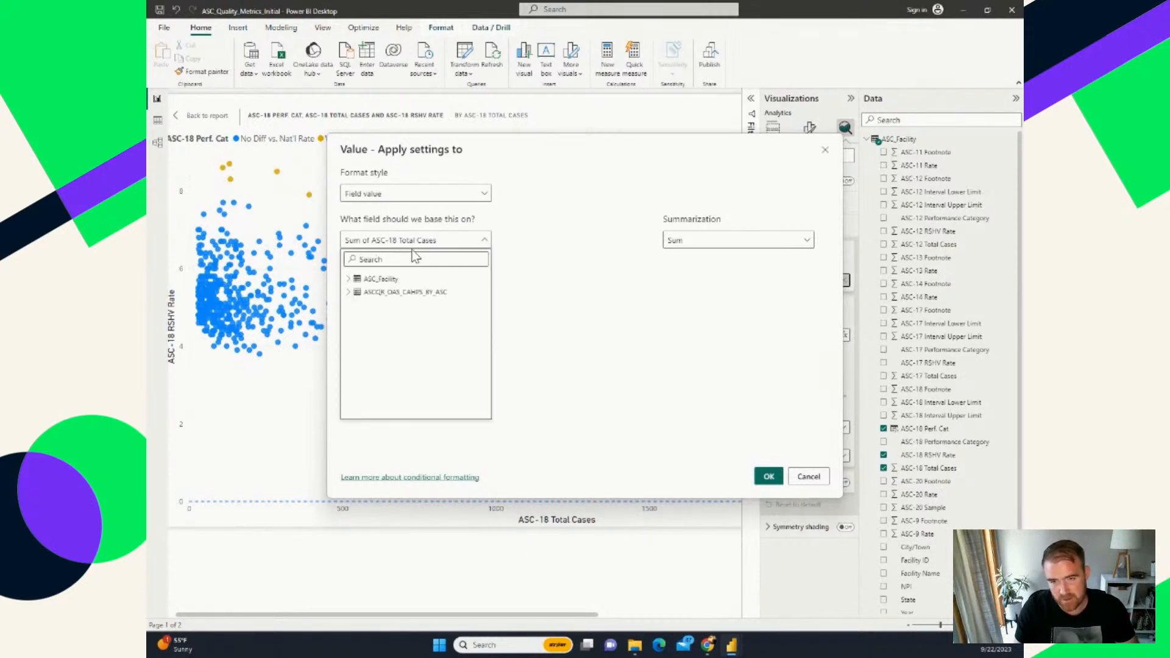
text(rshv)
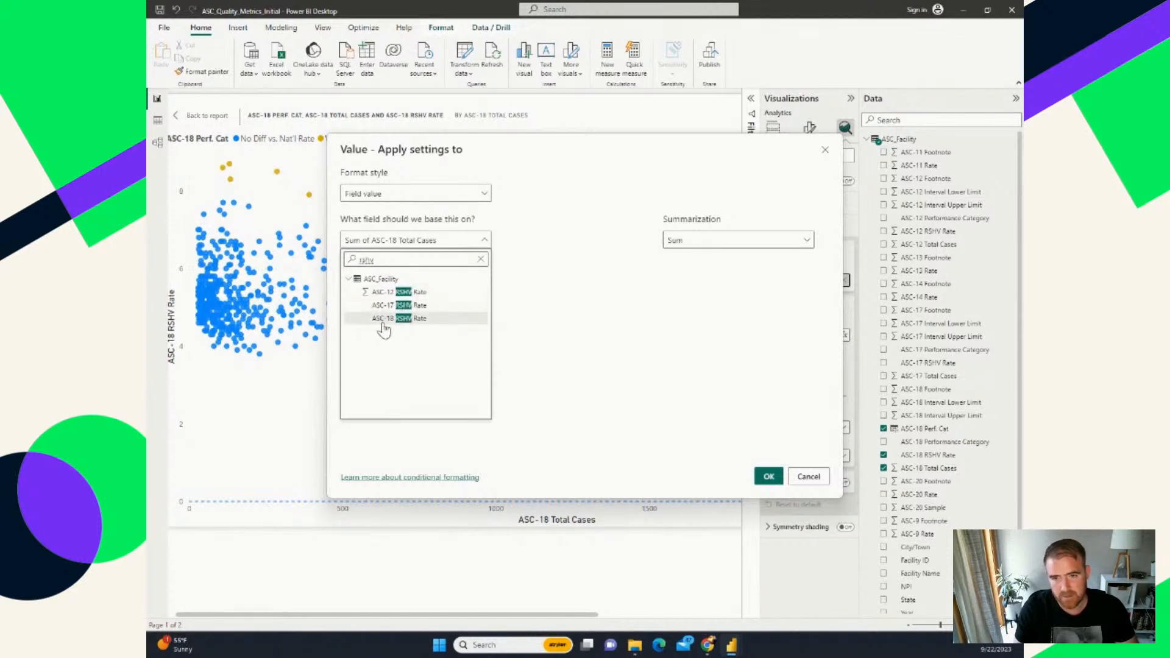
click(385, 322)
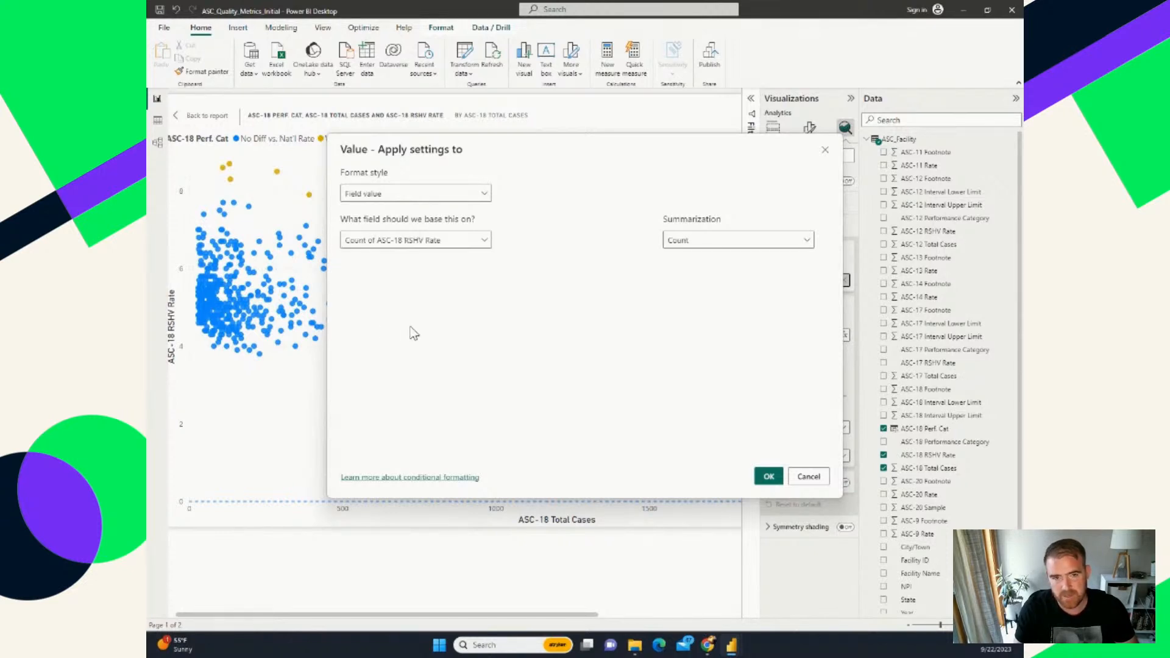
click(710, 247)
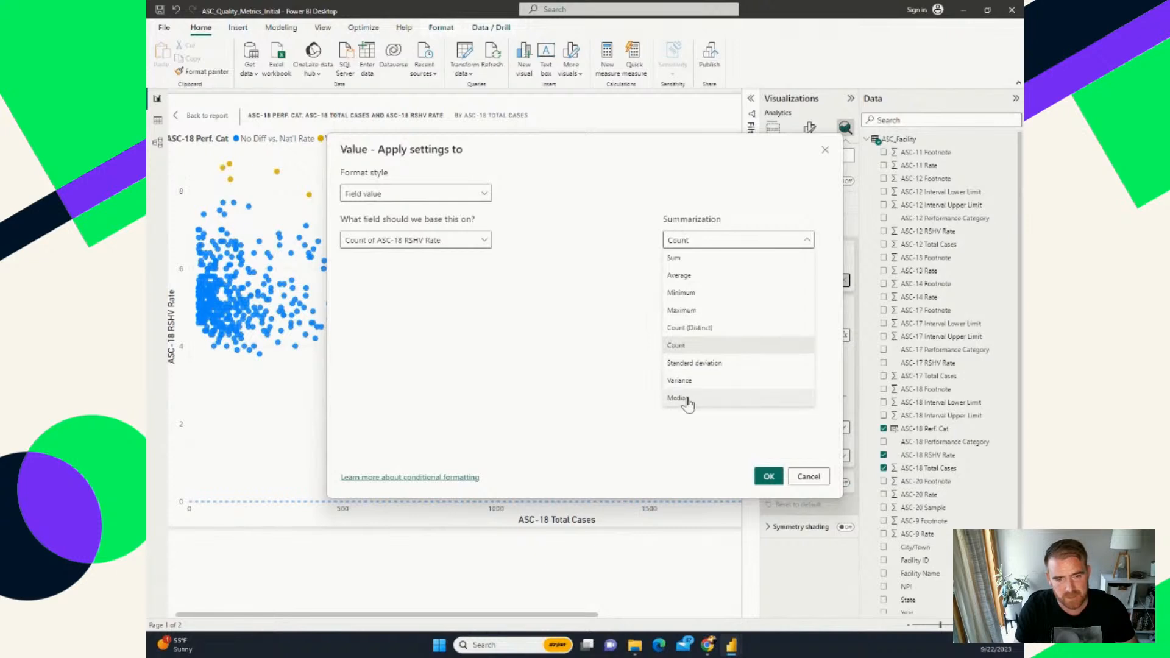
click(679, 401)
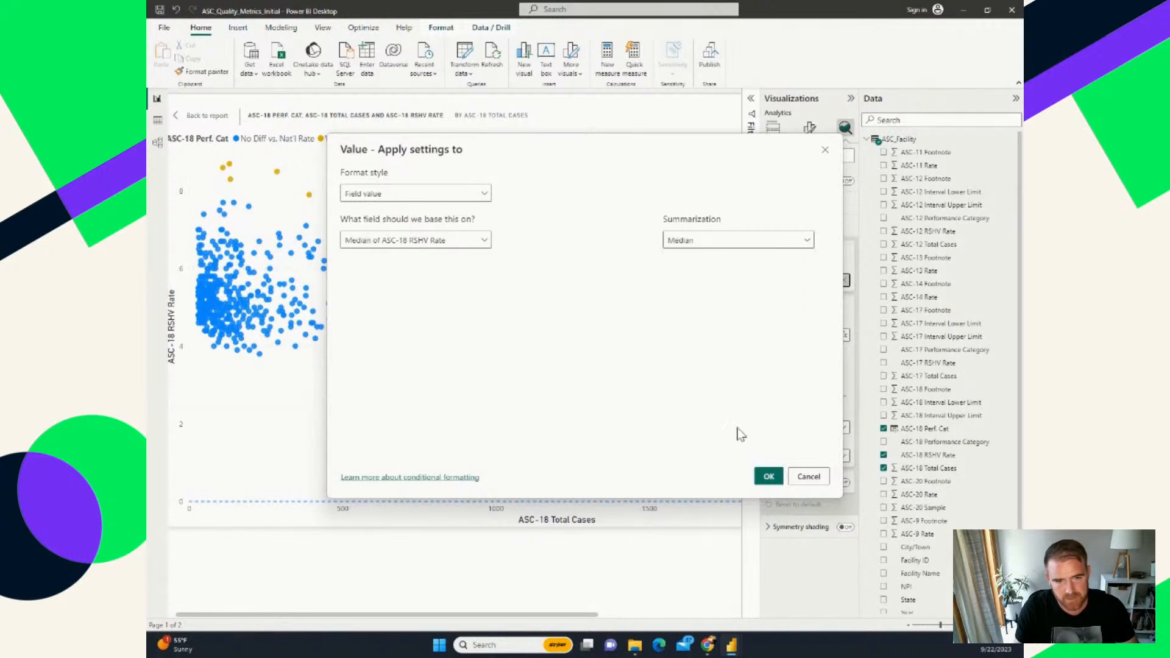
click(769, 477)
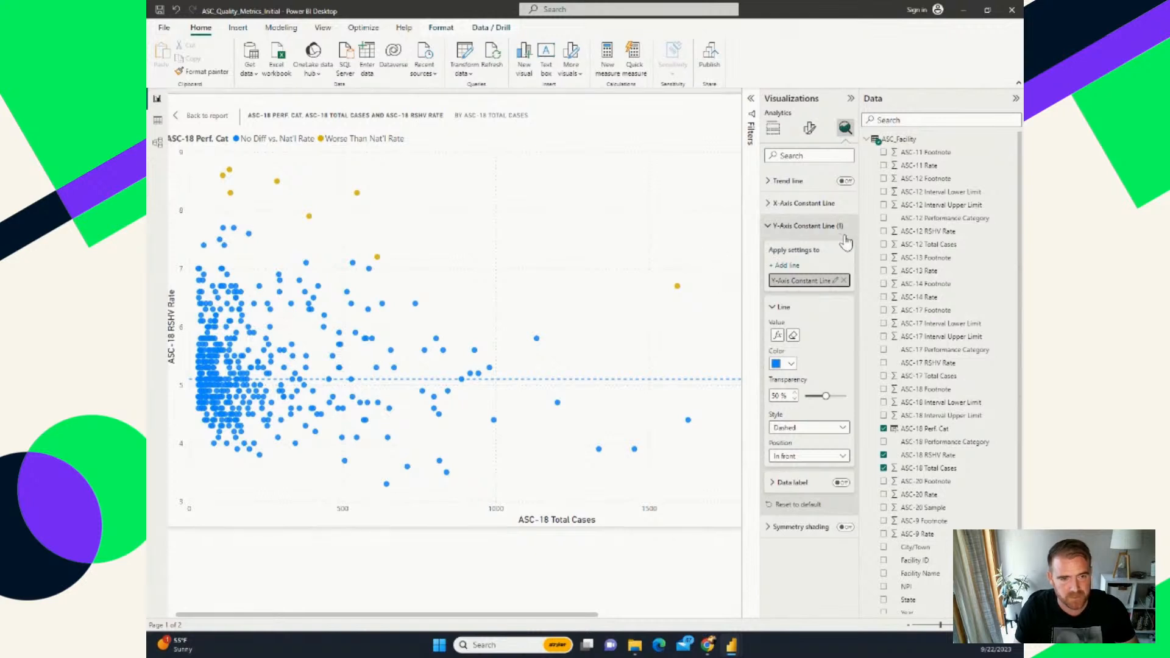
Step: Rename the scatter chart's Y-axis constant line as Median
click(786, 281)
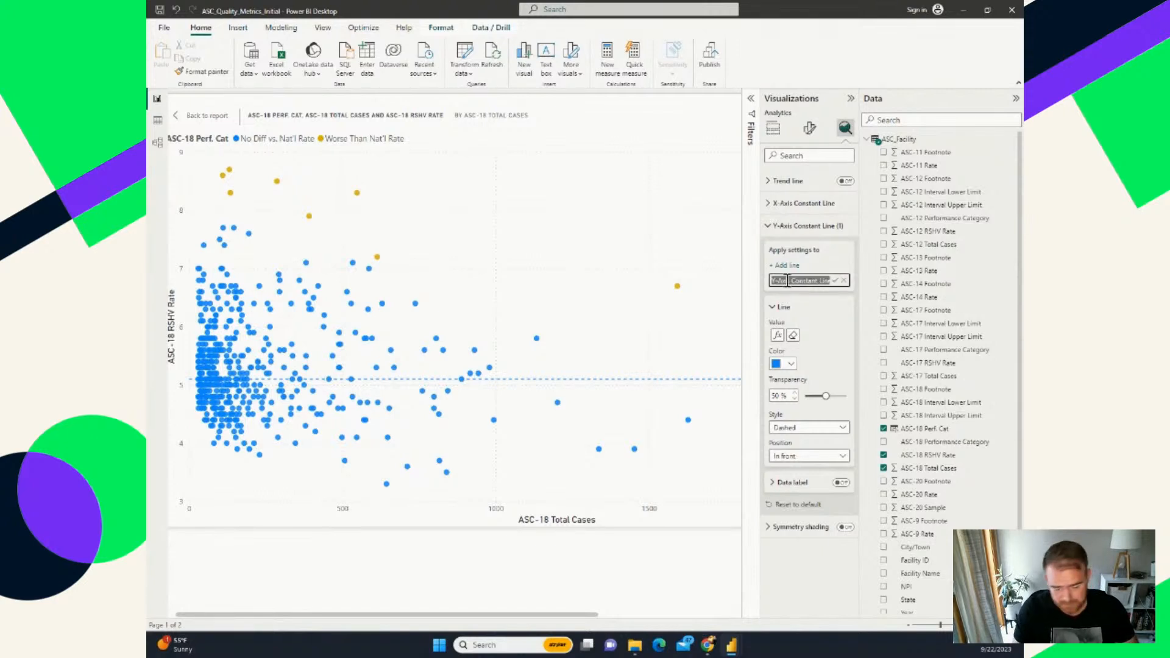
text(M)
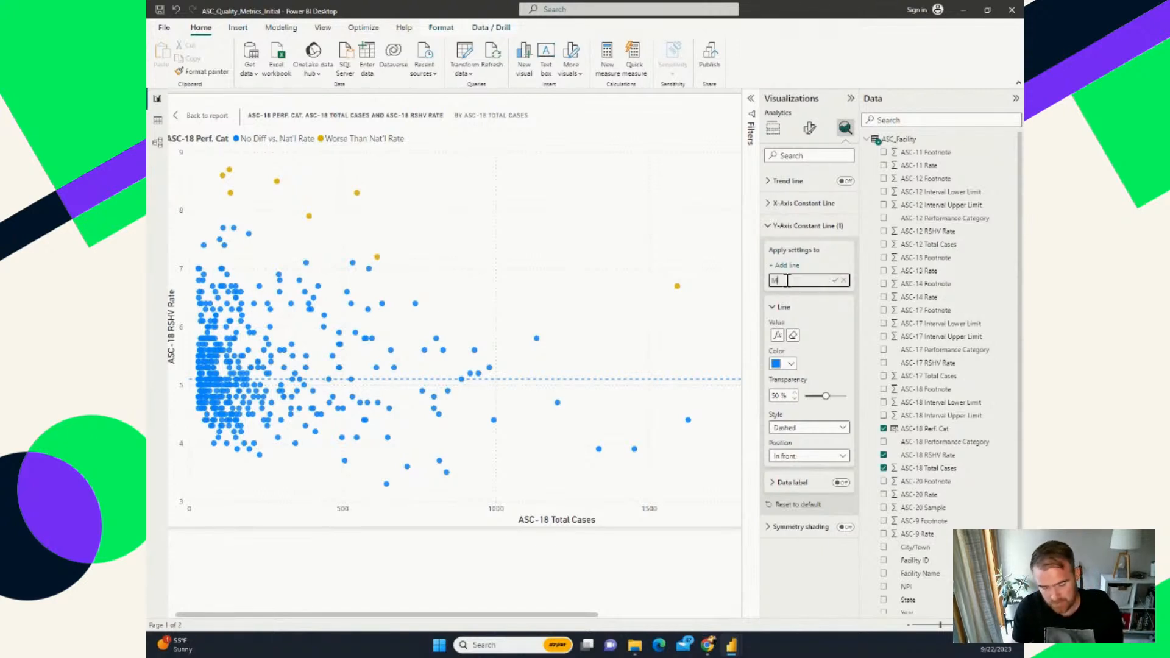
text(edian)
key(Return)
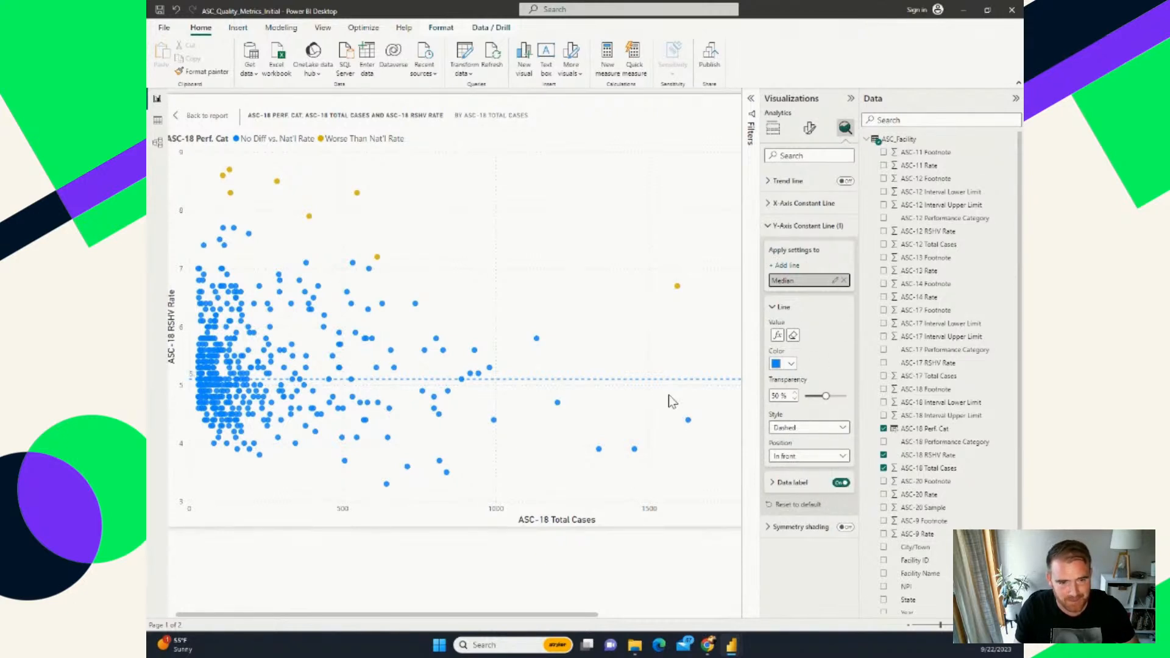
Step: Turn on the Median line's data label and set its horizontal position to Right
click(814, 484)
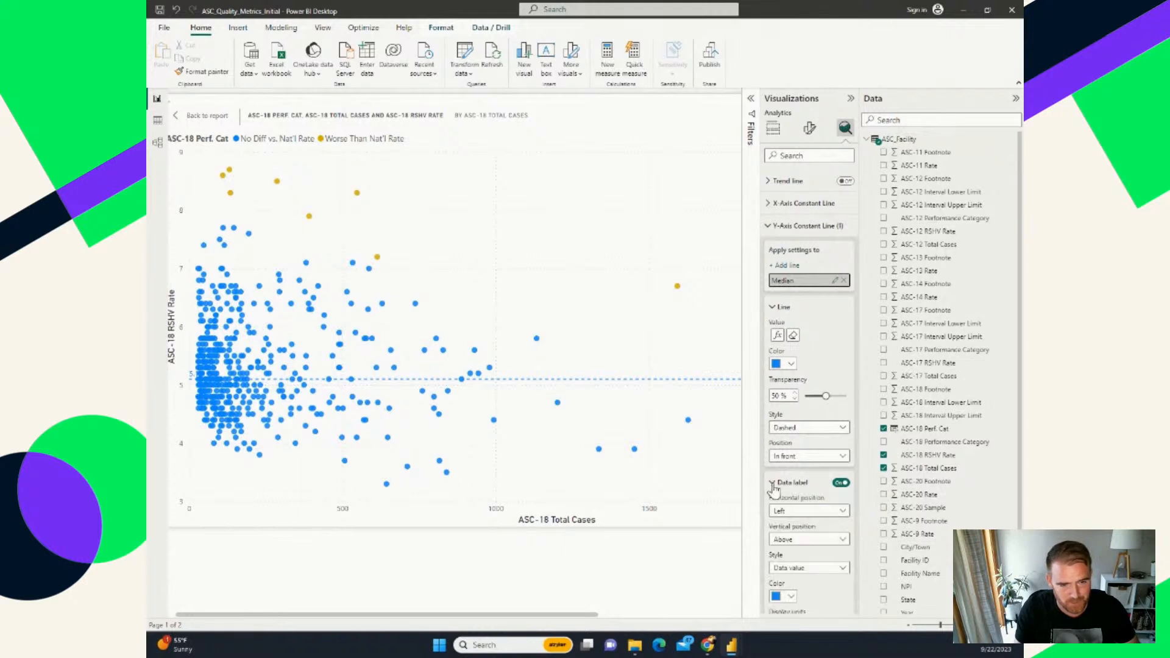
scroll(817, 488, down, 3)
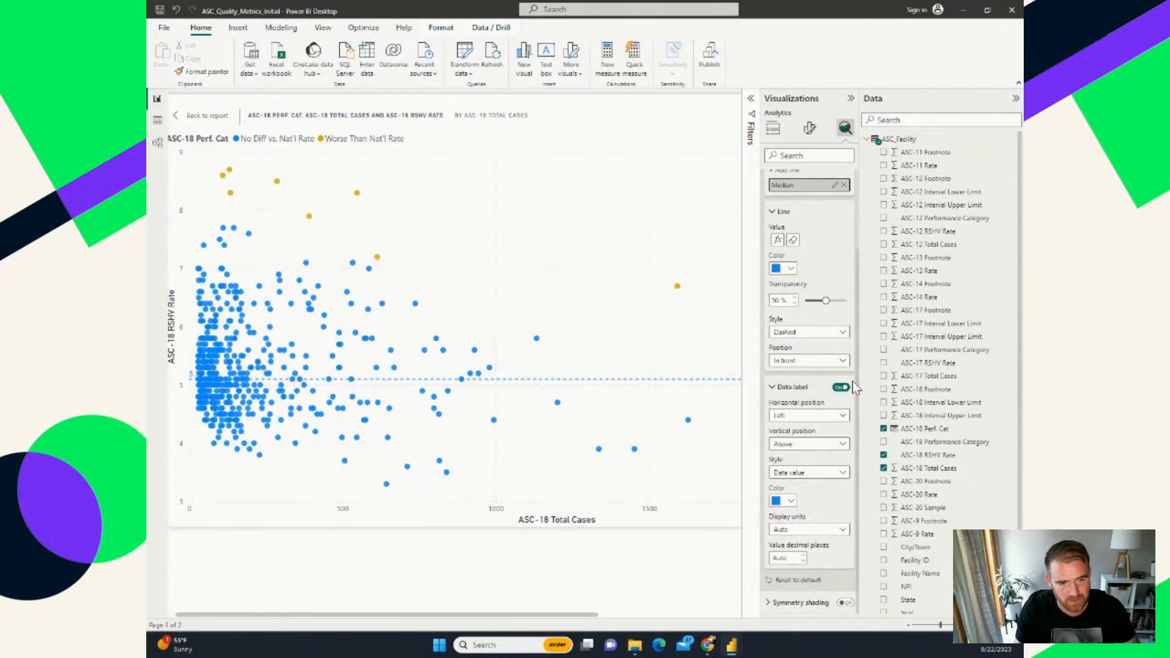
click(834, 474)
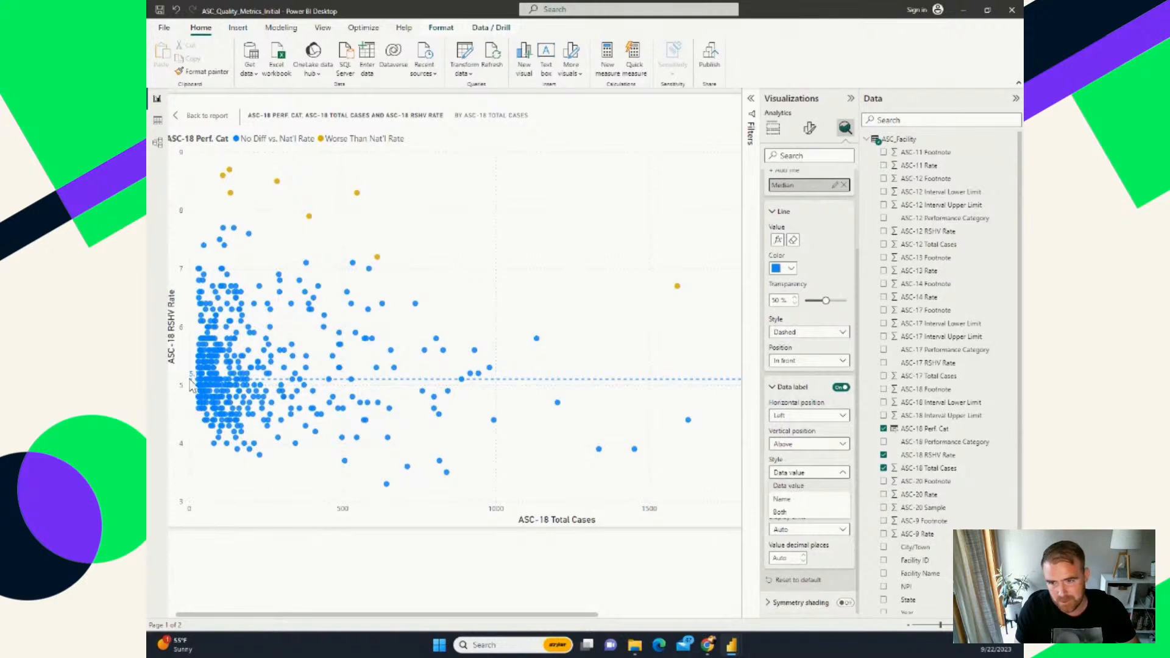
click(680, 355)
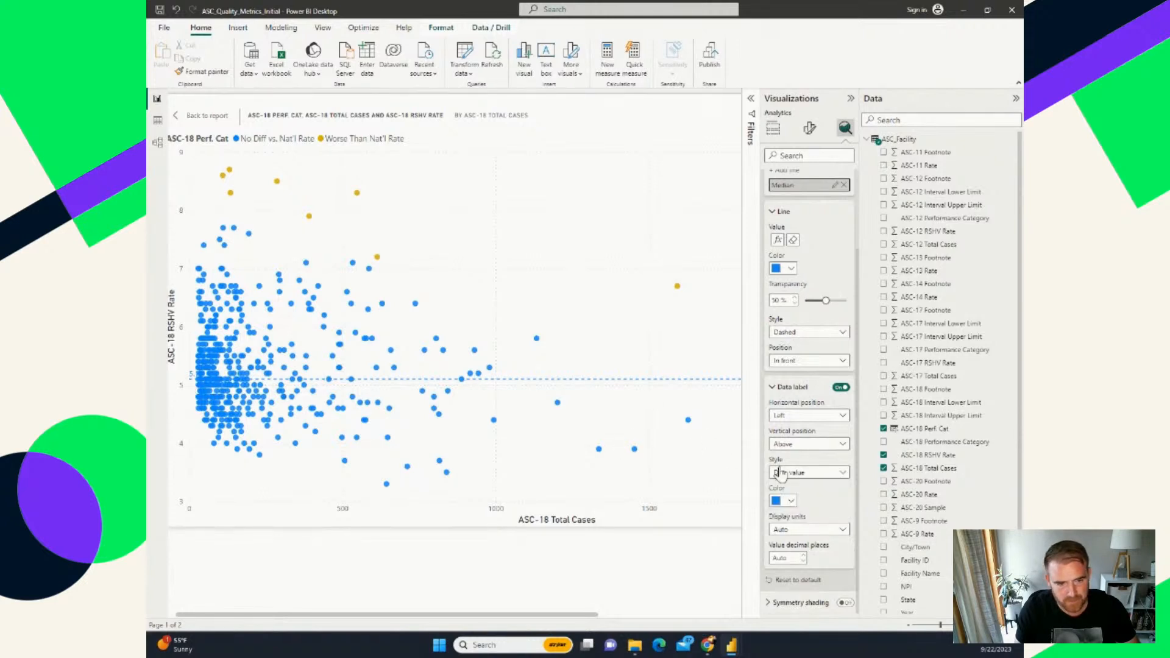
click(803, 416)
click(784, 428)
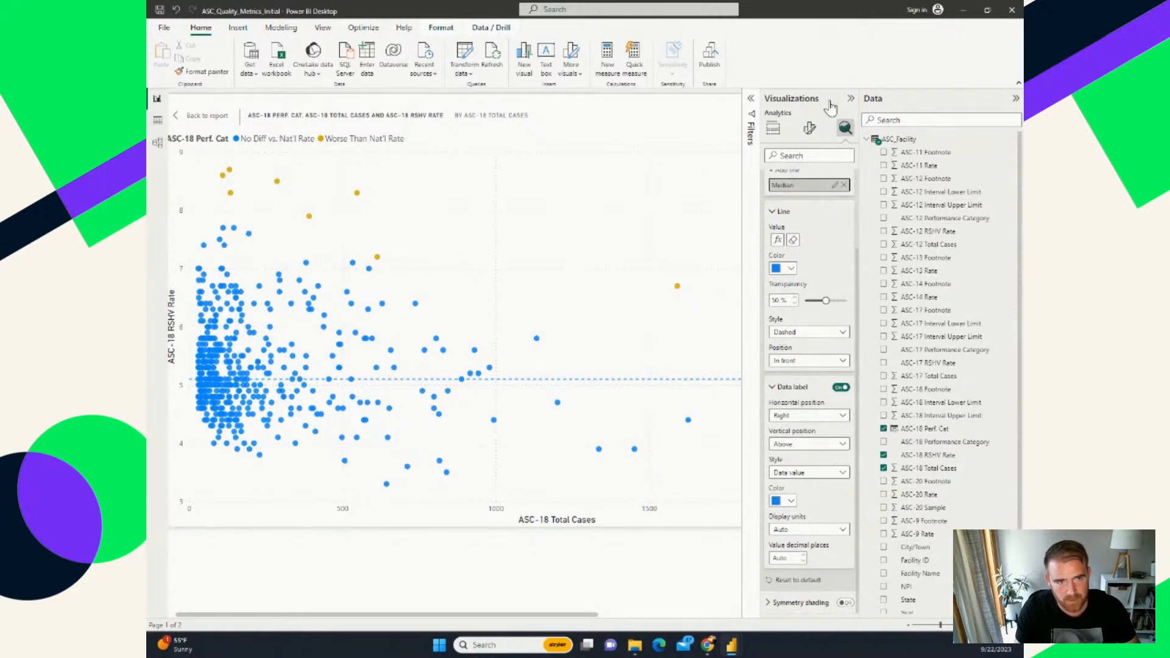
Step: Collapse the Visualizations and Data panes to inspect the full width of the scatter chart and its median label
click(850, 98)
click(851, 98)
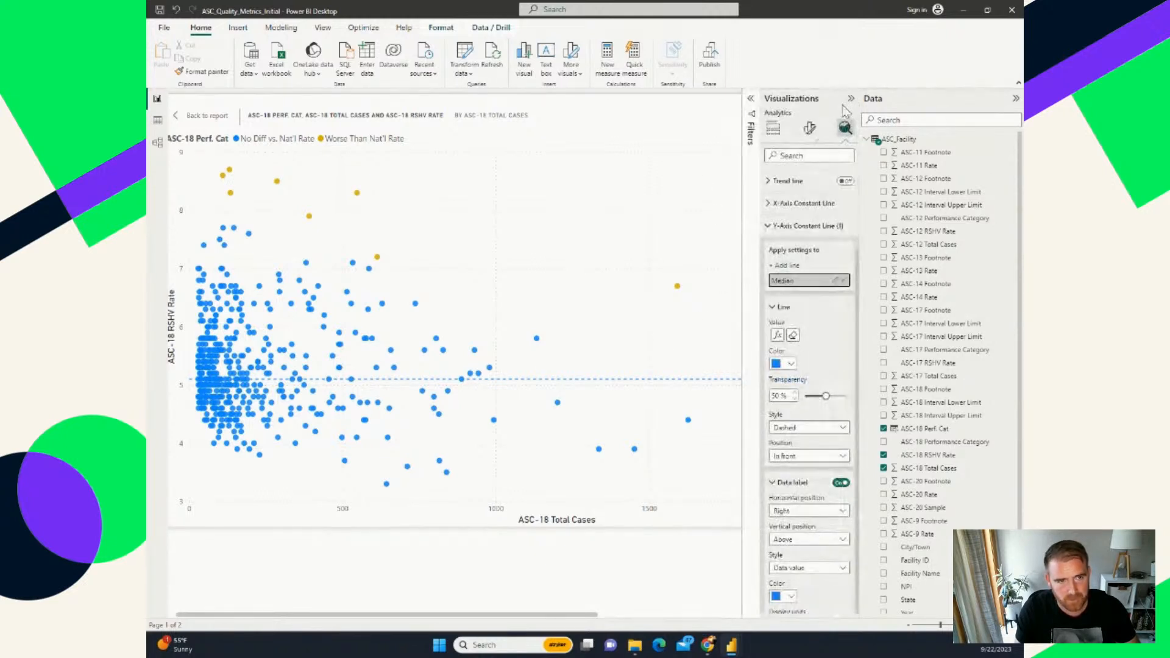
click(855, 98)
click(1015, 100)
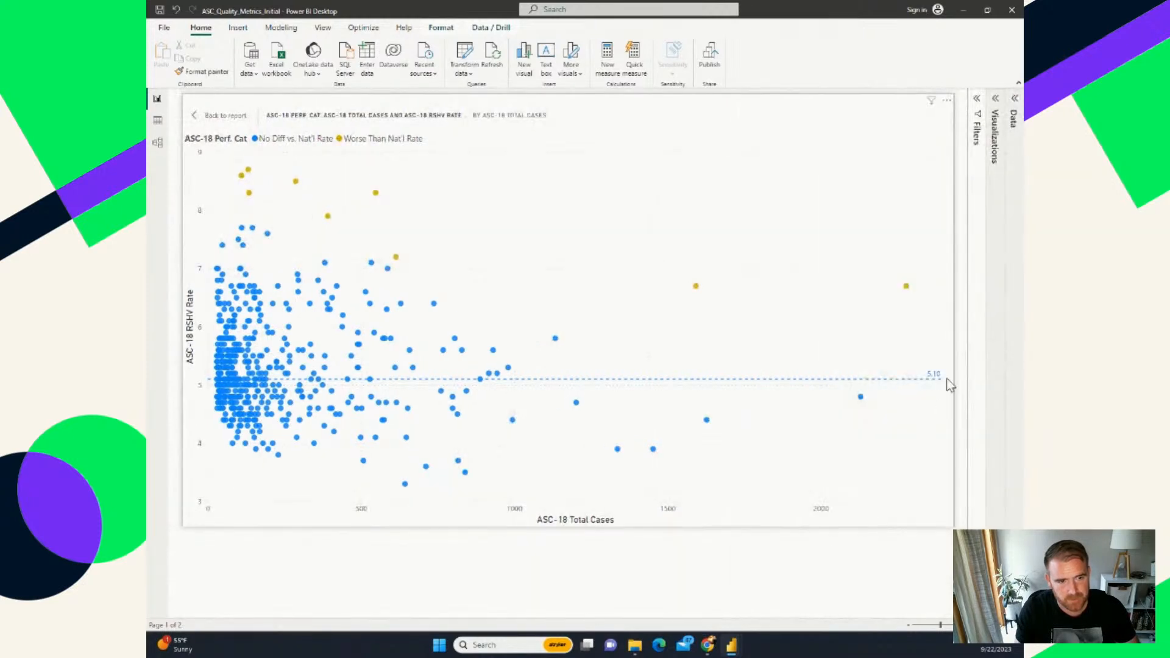
Step: Return to the report page with the Visualizations pane reopened and enlarge the scatter chart slightly in width and height
click(995, 101)
click(194, 119)
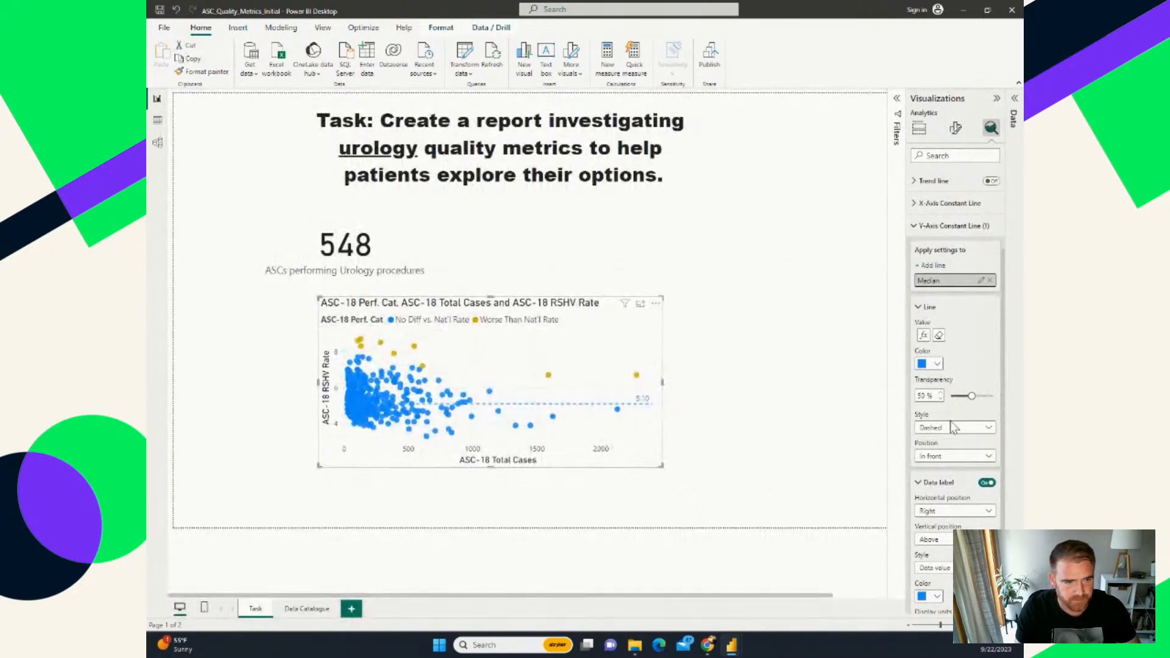
drag(662, 467, 694, 494)
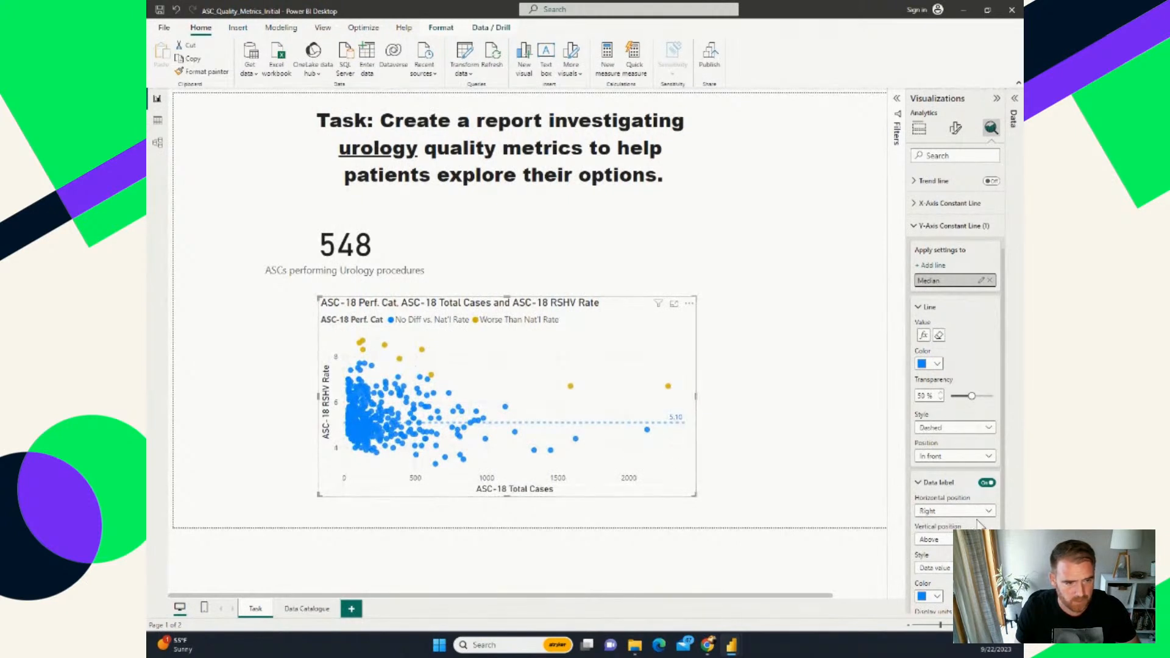
scroll(954, 390, down, 2)
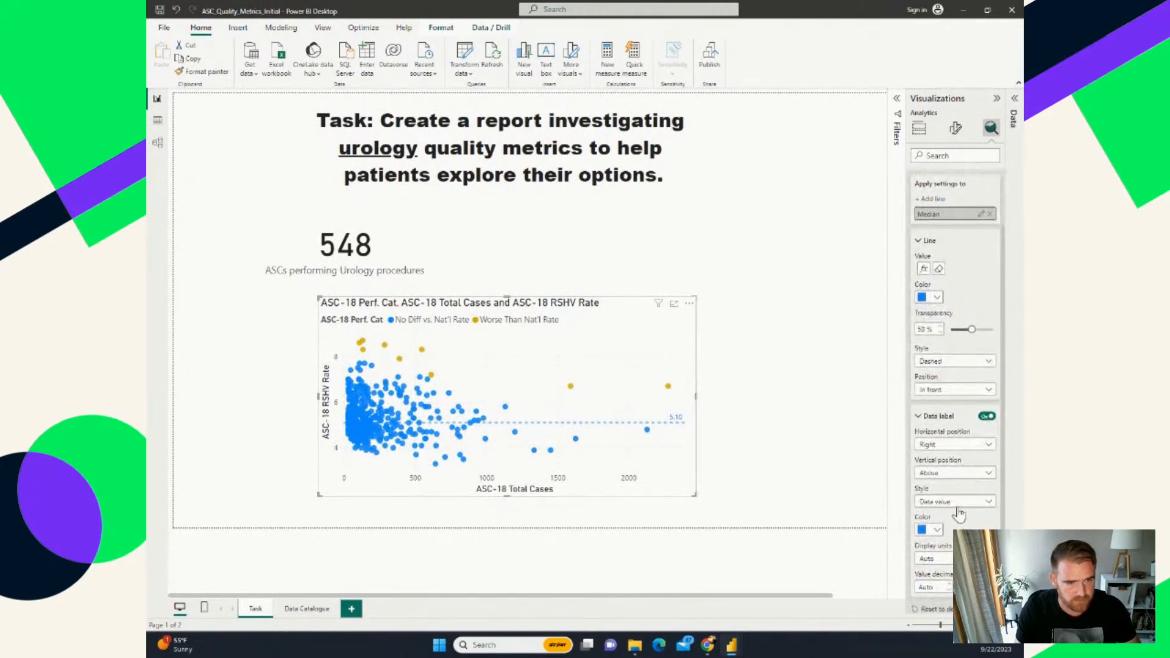
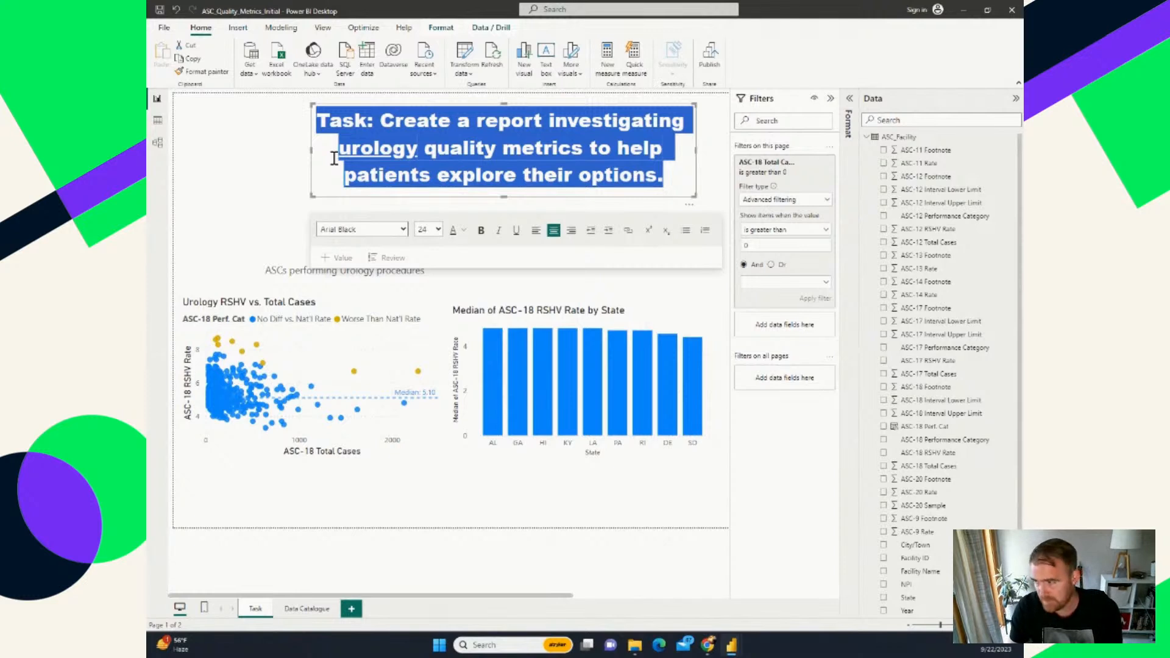
Step: Replace the task heading with "The Best Surgery Centers for Urology by RSHV Rate" and move its text box slightly up and to the left
key(Delete)
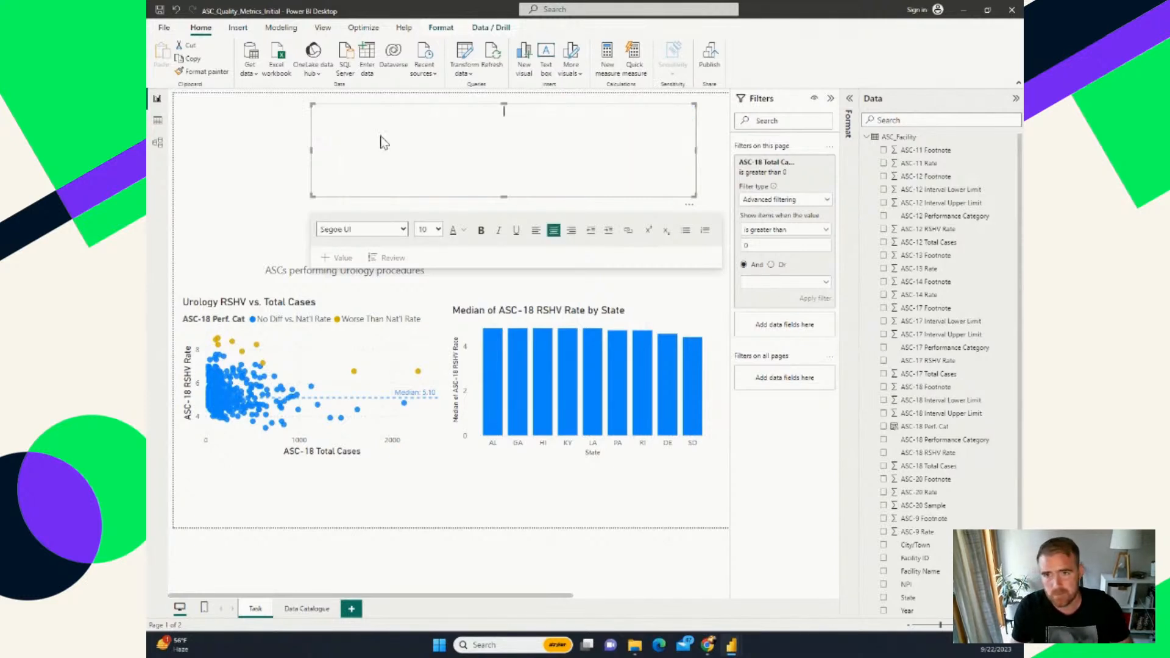
text(Task: Create a report investigating urology quality metrics to help patients explore their options.)
drag(342, 121, 679, 174)
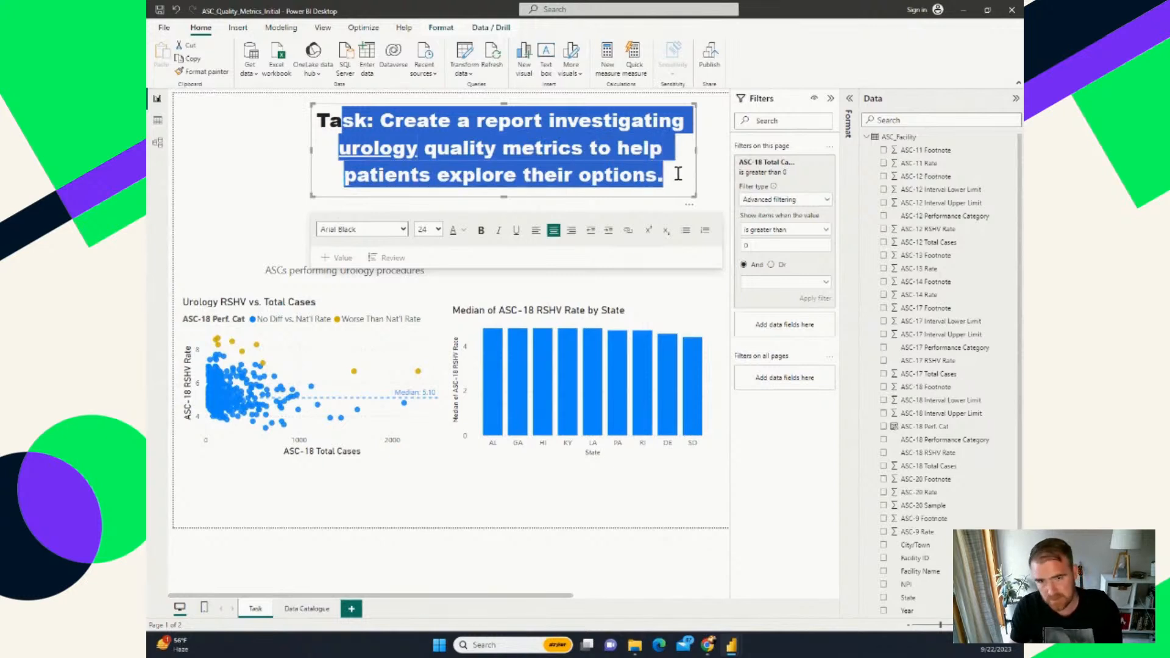
text(The)
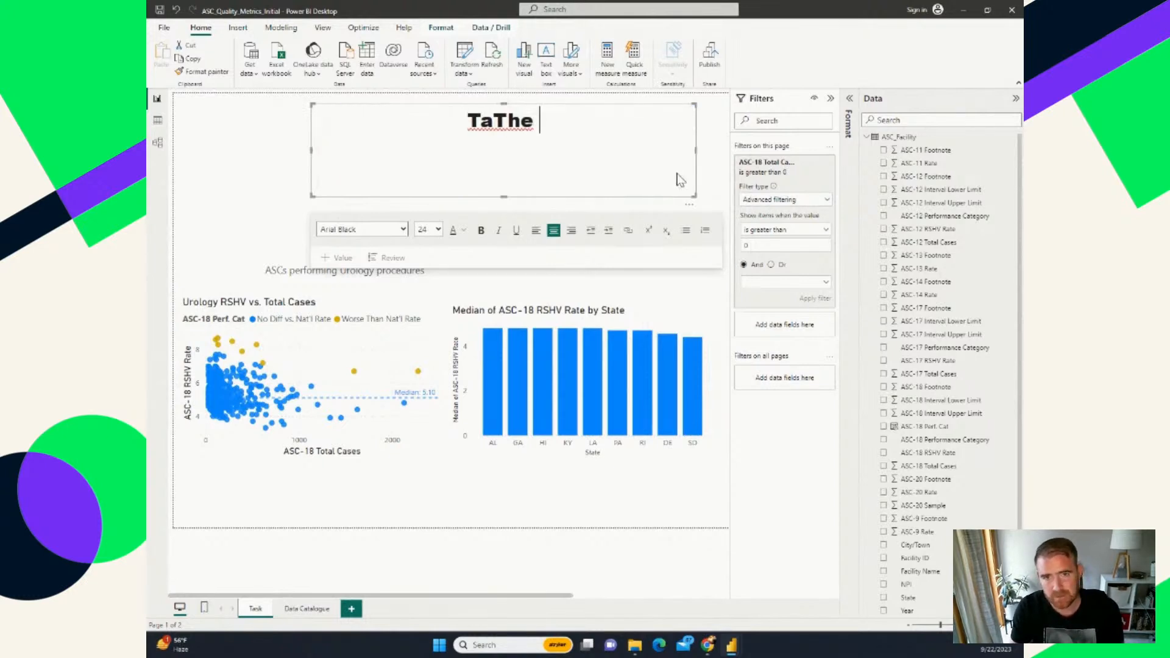
key(BackSpace)
key(BackSpace)
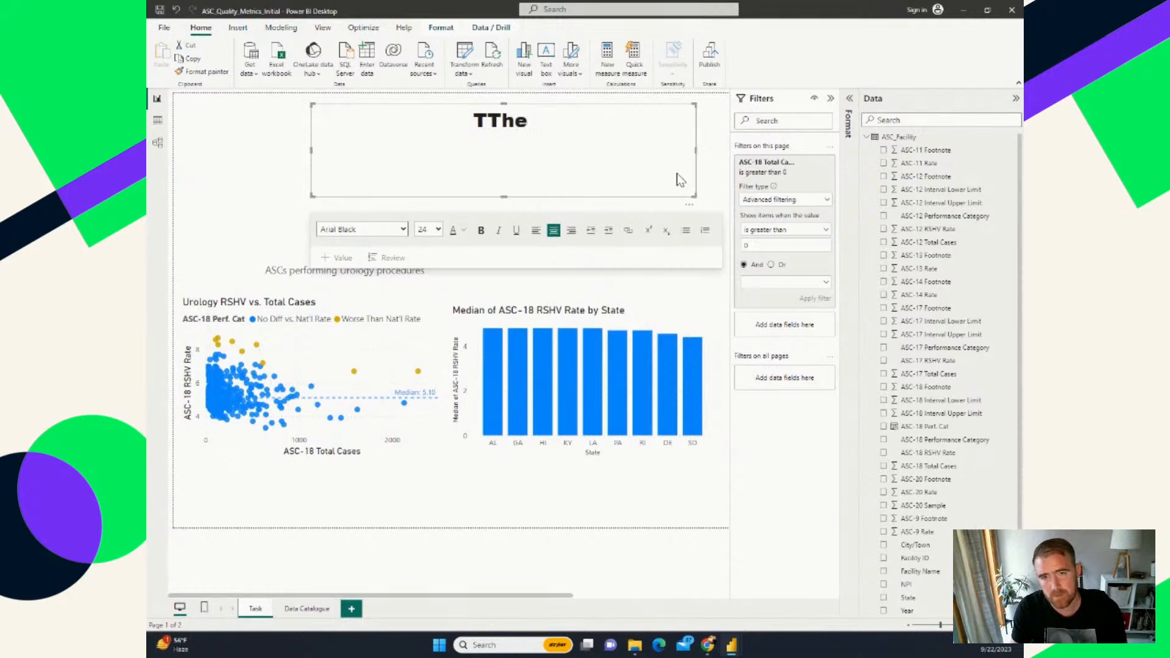
text(B)
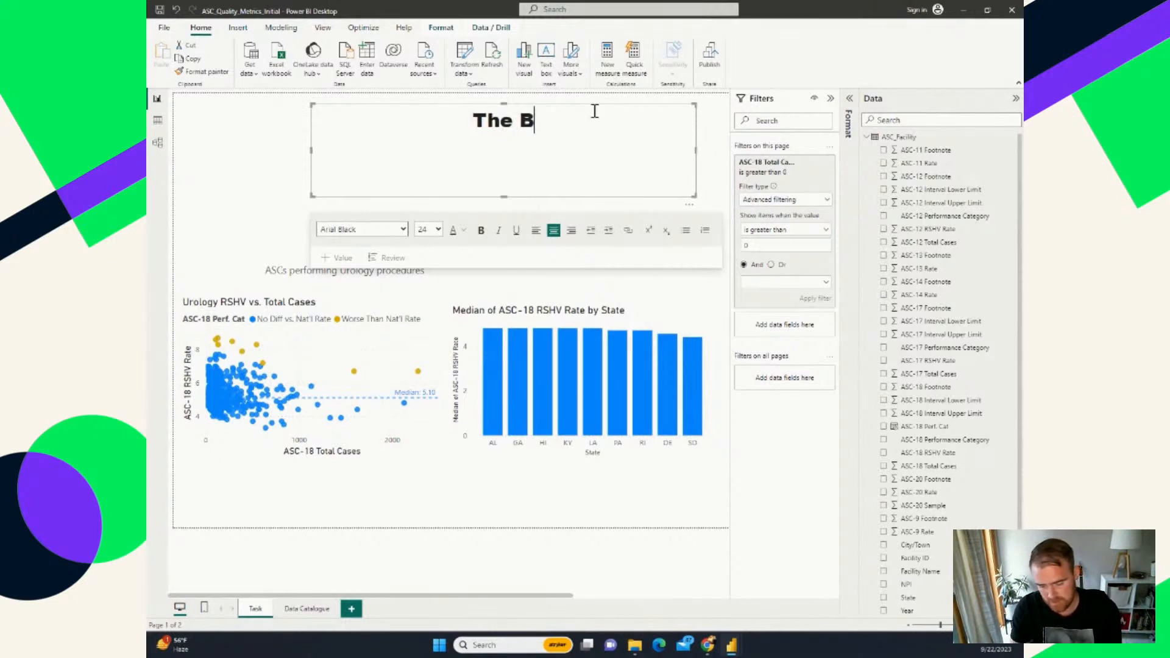
text(est Surgery Centers)
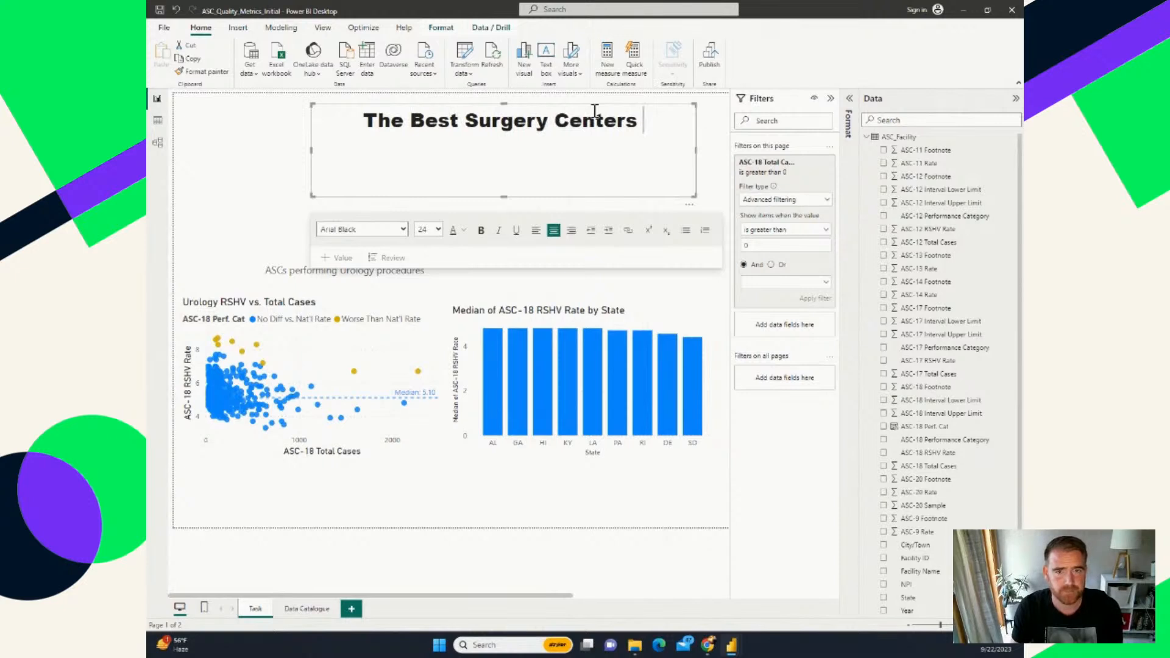
text( for Urolo)
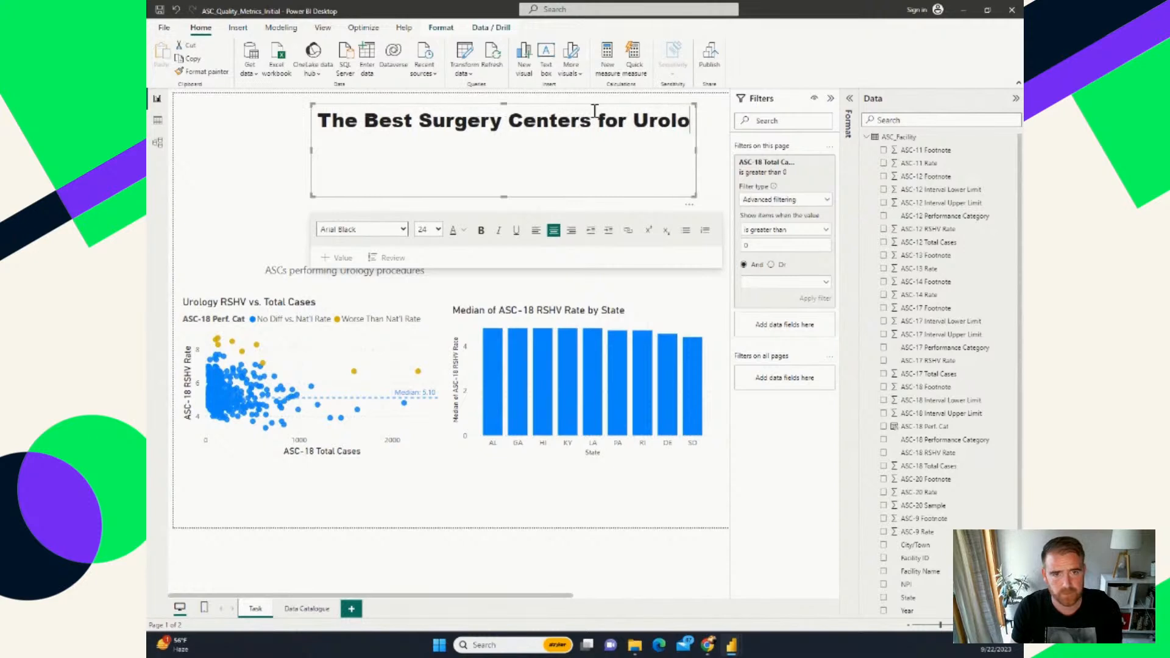
text(gy by RSHV)
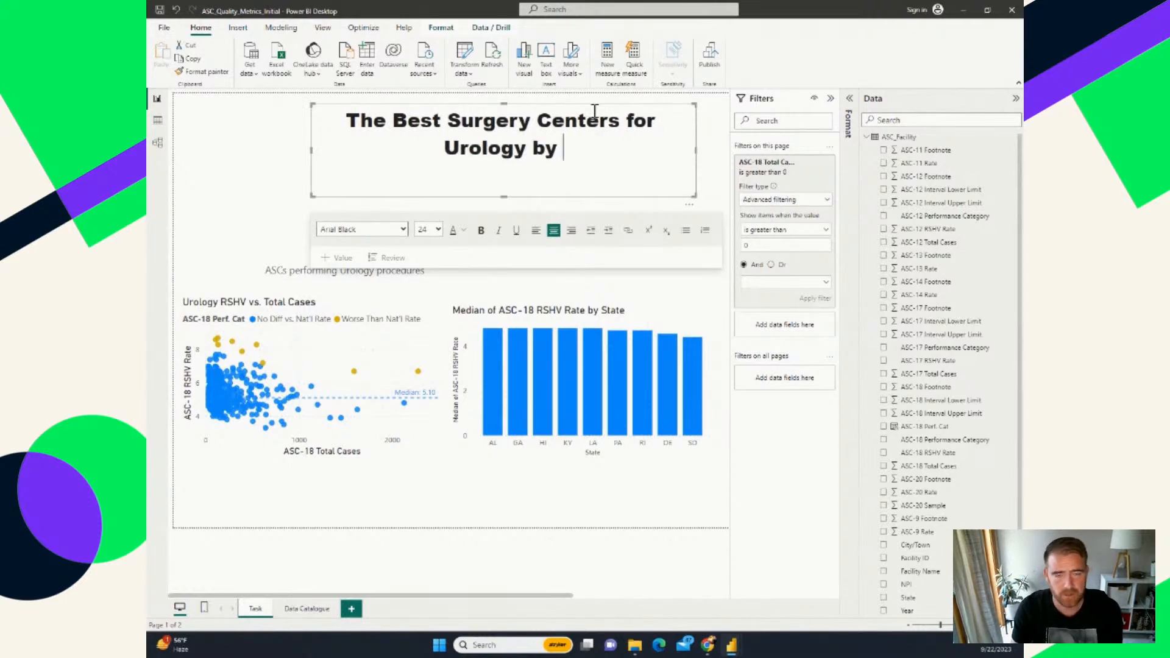
key(BackSpace)
key(BackSpace)
text(H)
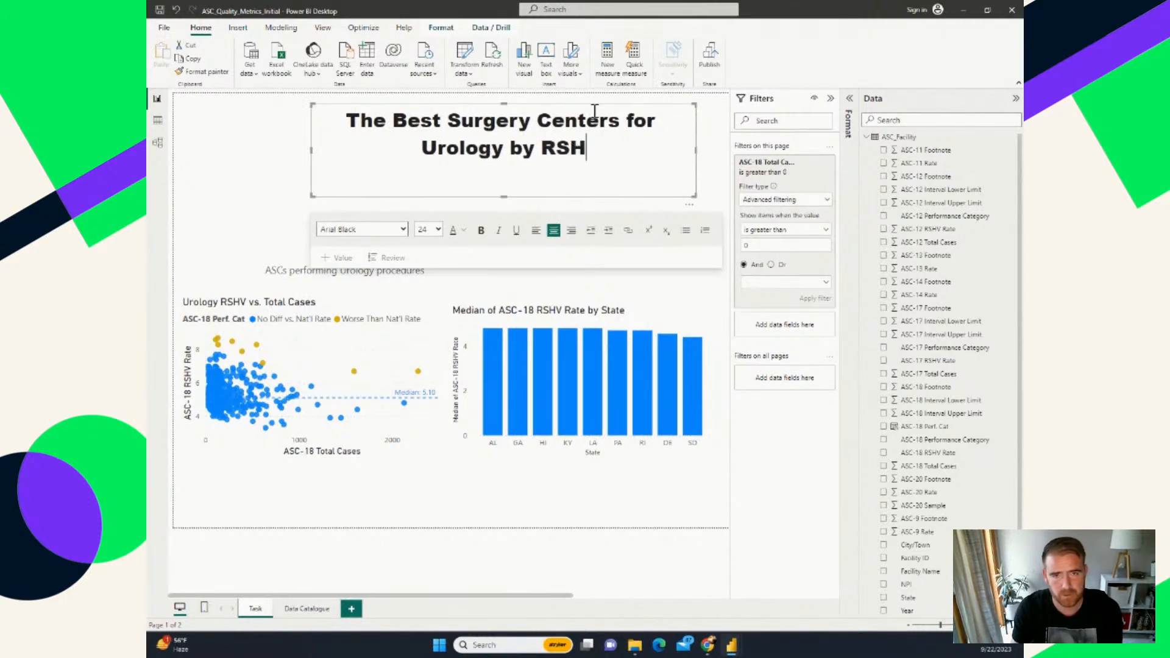
text(V Rate)
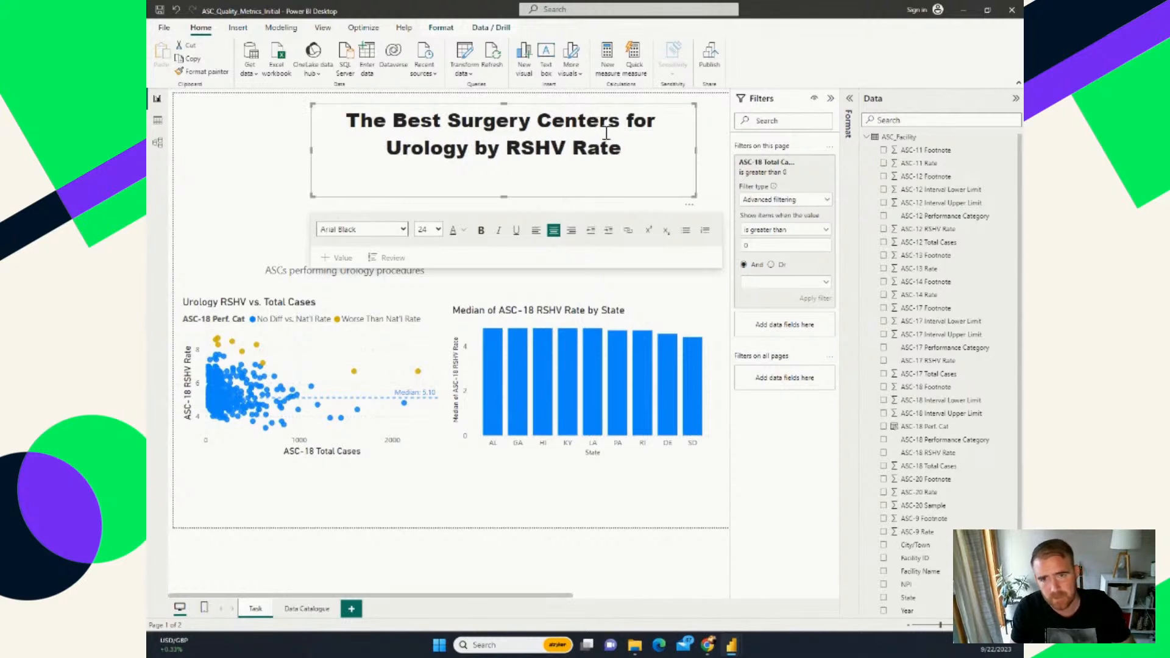
drag(446, 109, 406, 98)
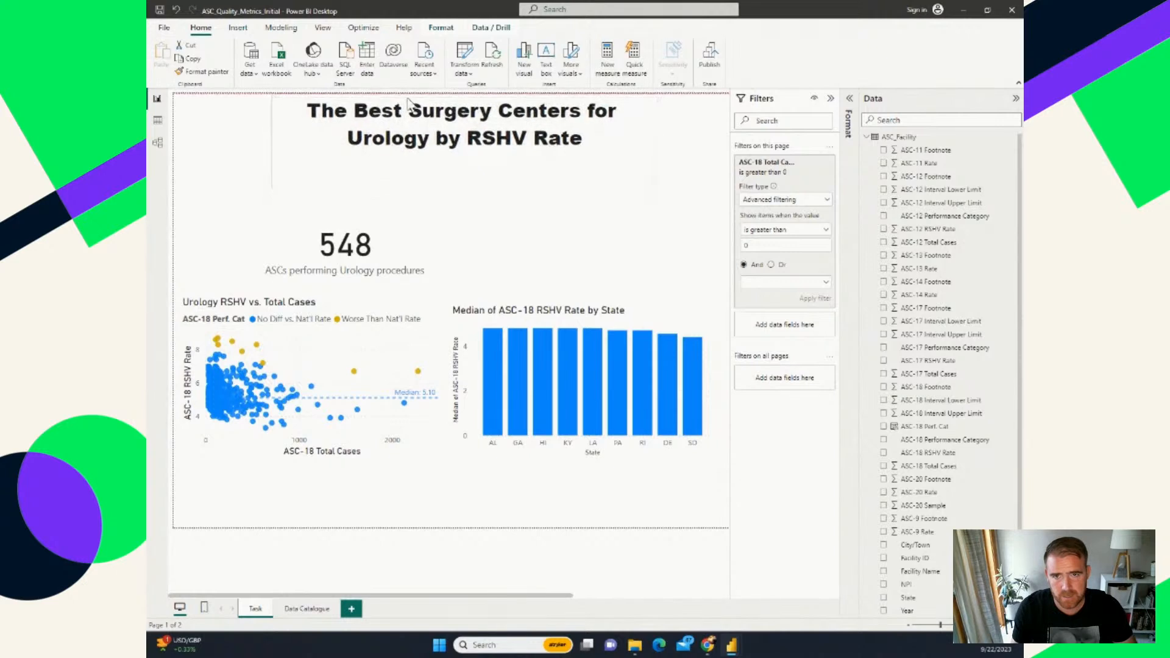
Step: Shorten the heading's text box so its lower edge sits just beneath the two lines of text
click(465, 153)
click(596, 145)
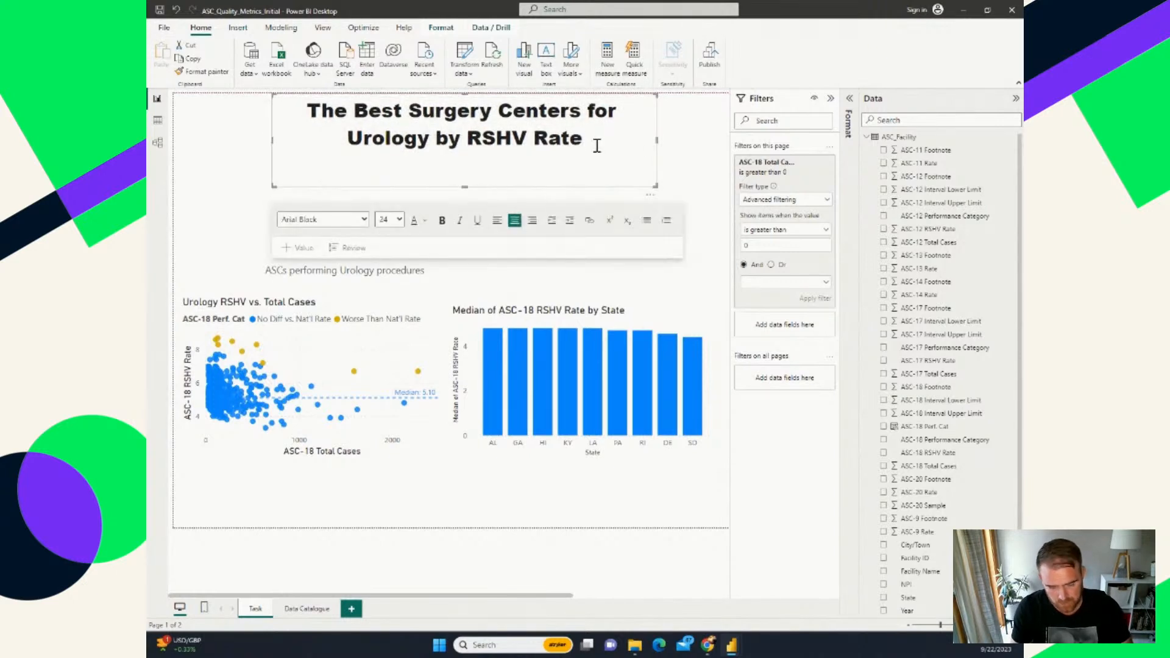
drag(462, 185, 468, 160)
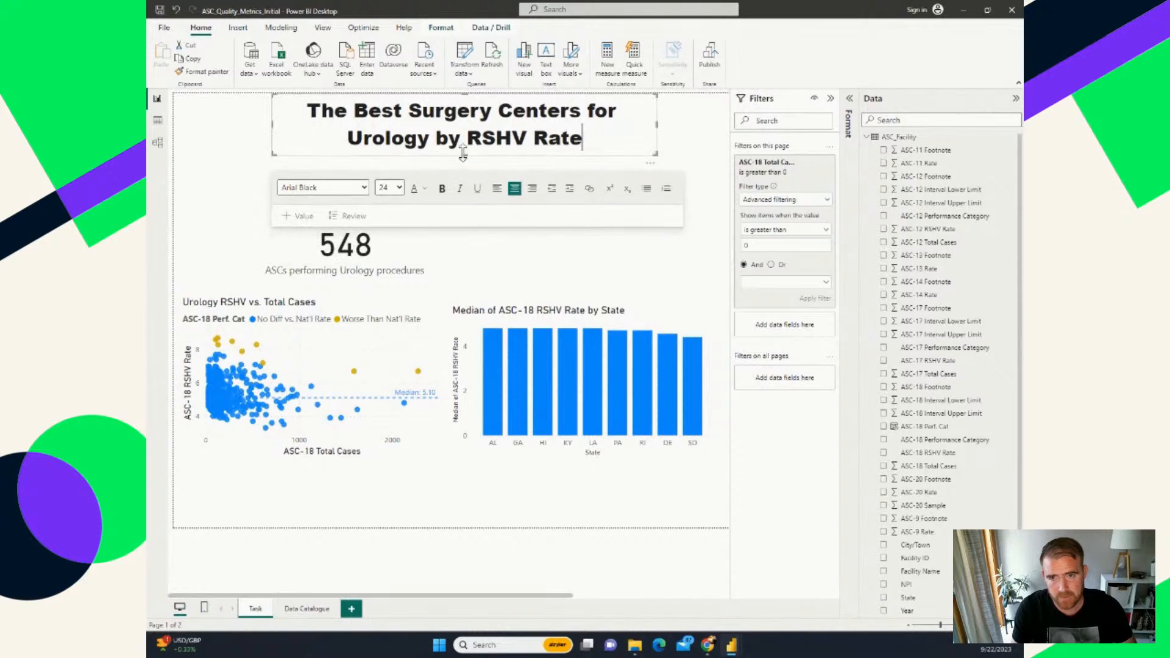
click(706, 118)
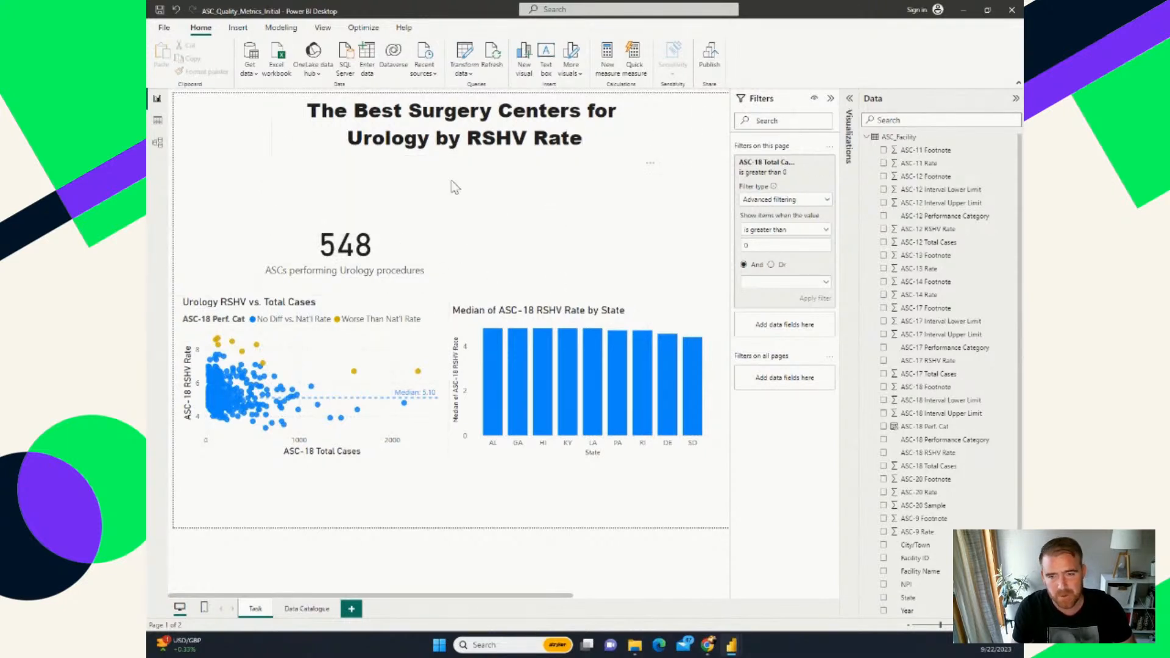
Step: Move the urology ASC count card up beneath the heading and nudge the scatter chart slightly to the left
drag(329, 258, 300, 218)
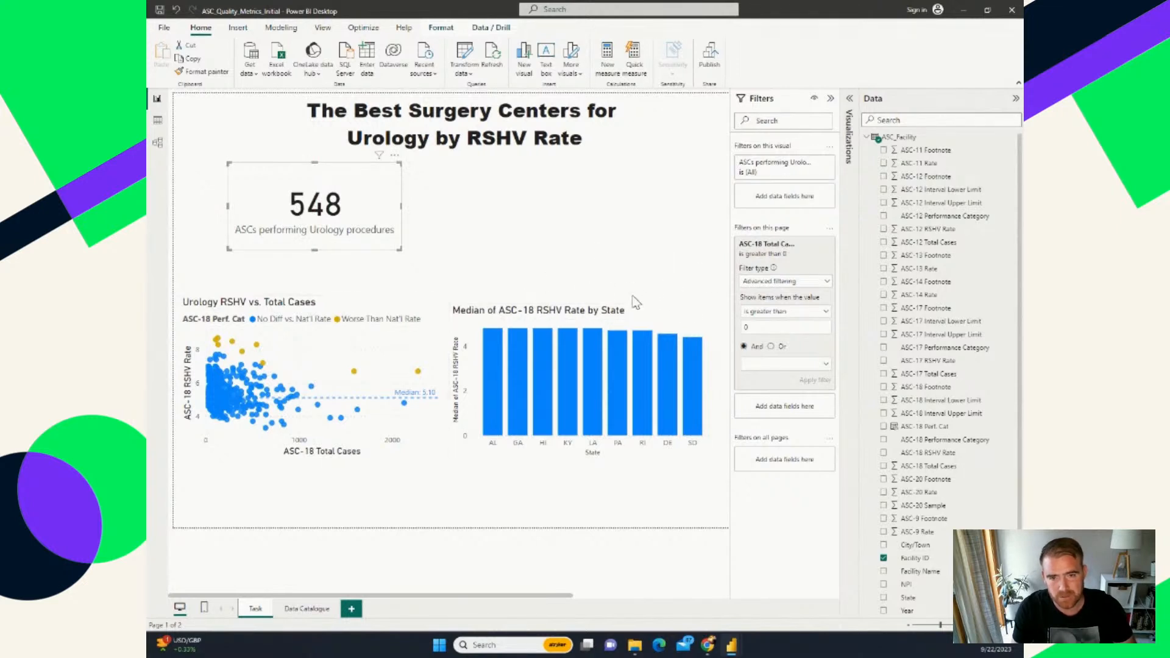
mouse_move(332, 297)
mouse_down()
mouse_move(475, 251)
mouse_move(326, 297)
mouse_up()
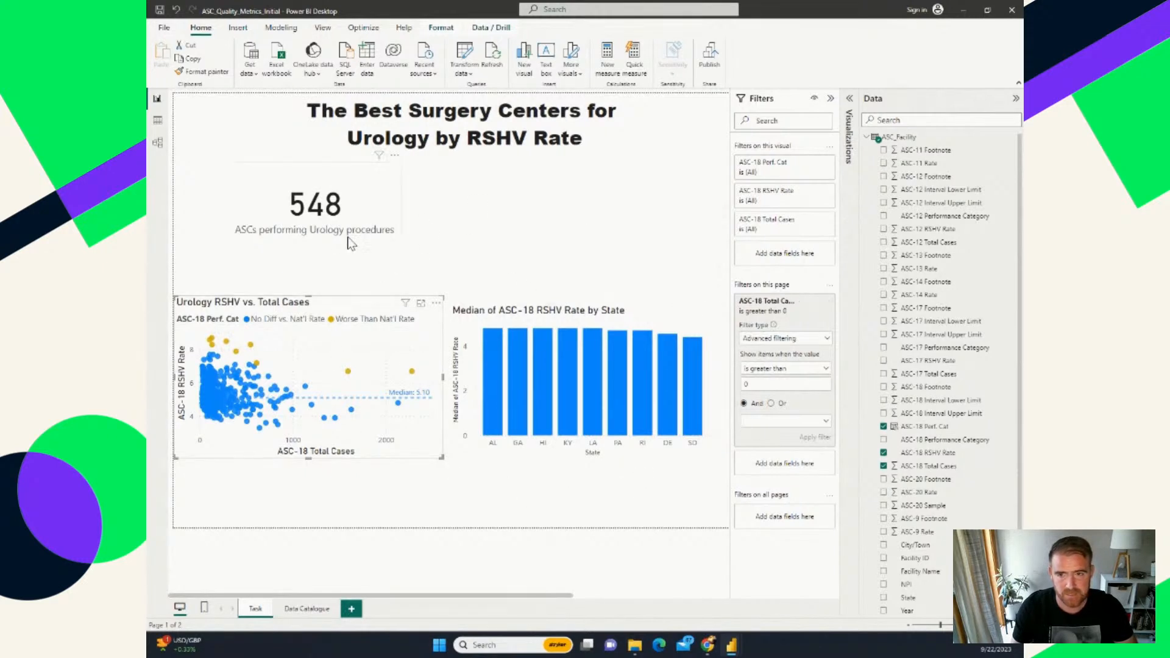
click(309, 207)
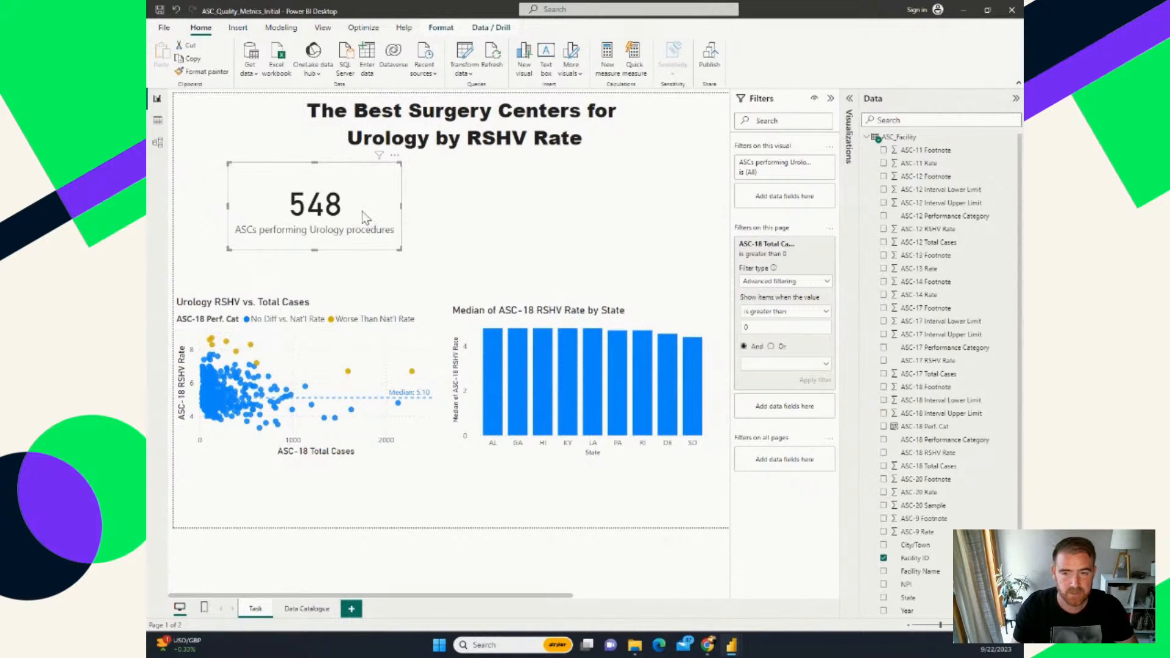
Step: Try stacking the scatter chart beside the count card with the state bar chart moved down beneath it
drag(317, 314, 588, 176)
click(706, 343)
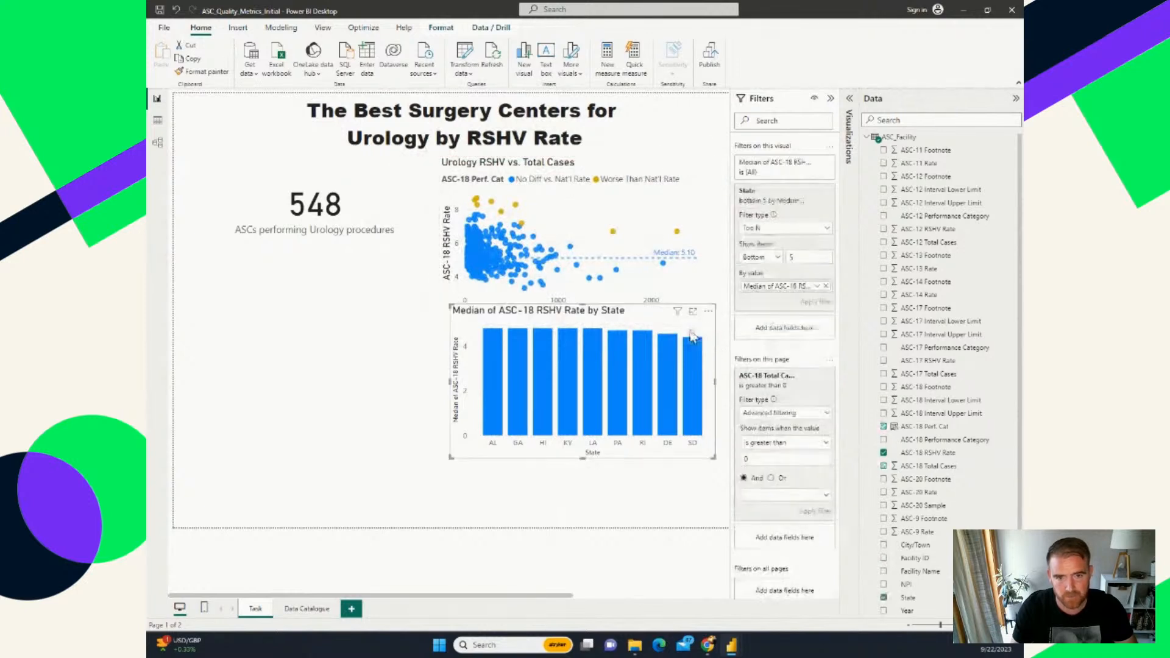
drag(565, 168, 562, 174)
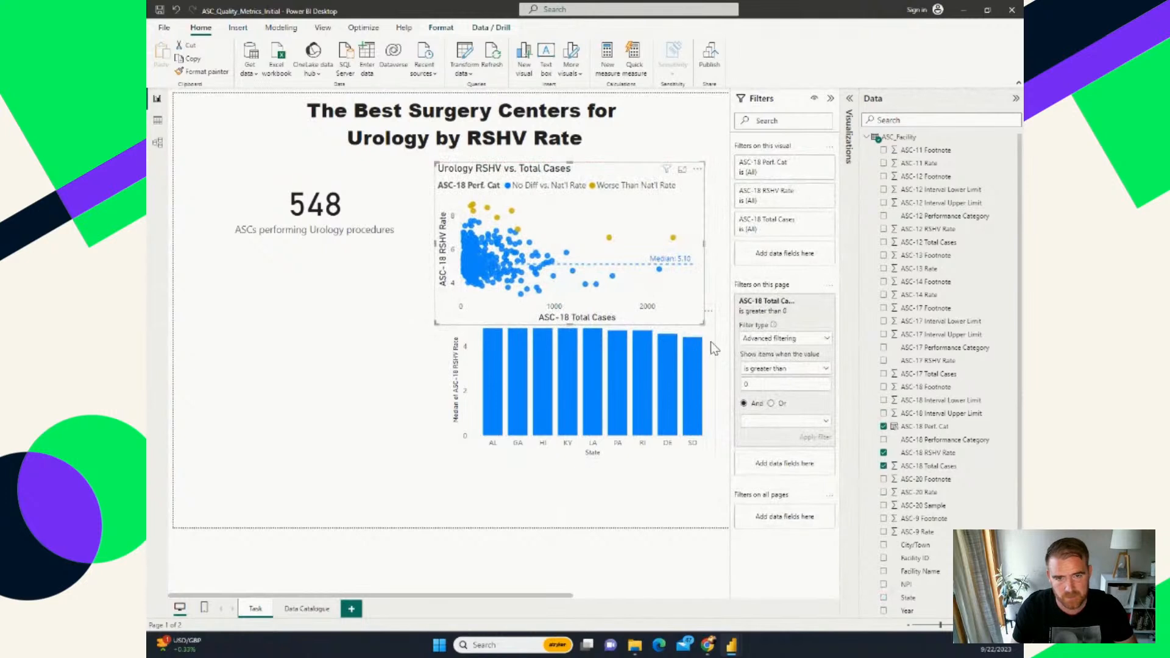
click(709, 373)
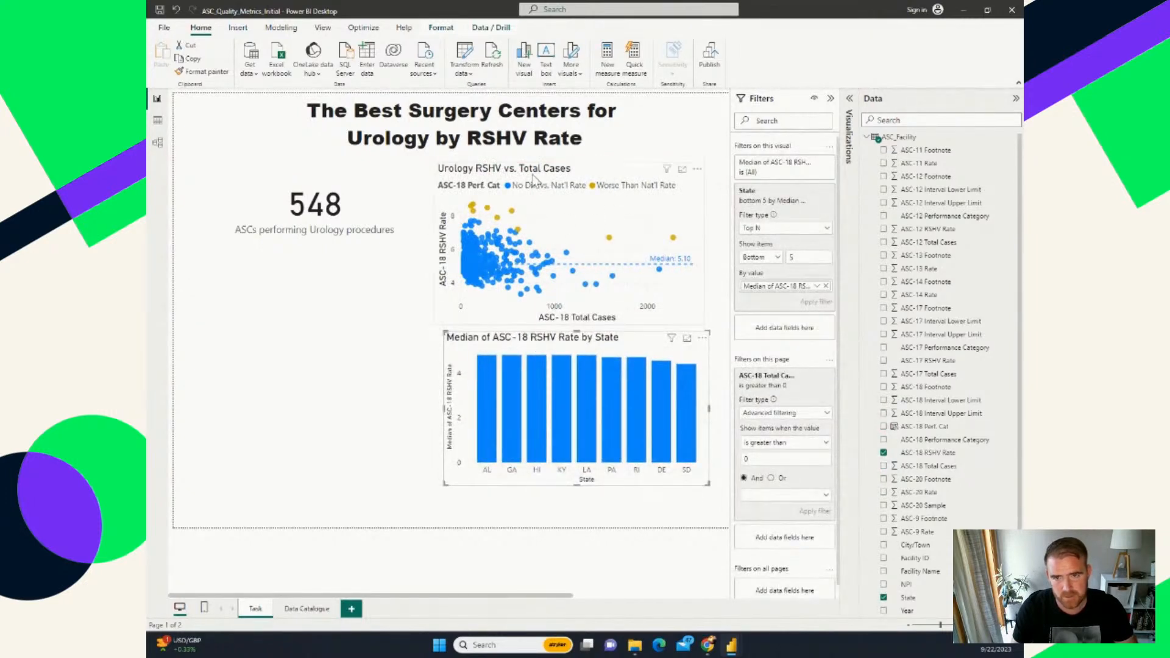
Step: Place the state bar chart beneath the count card and the scatter chart to the right of the bar chart
drag(475, 344, 232, 277)
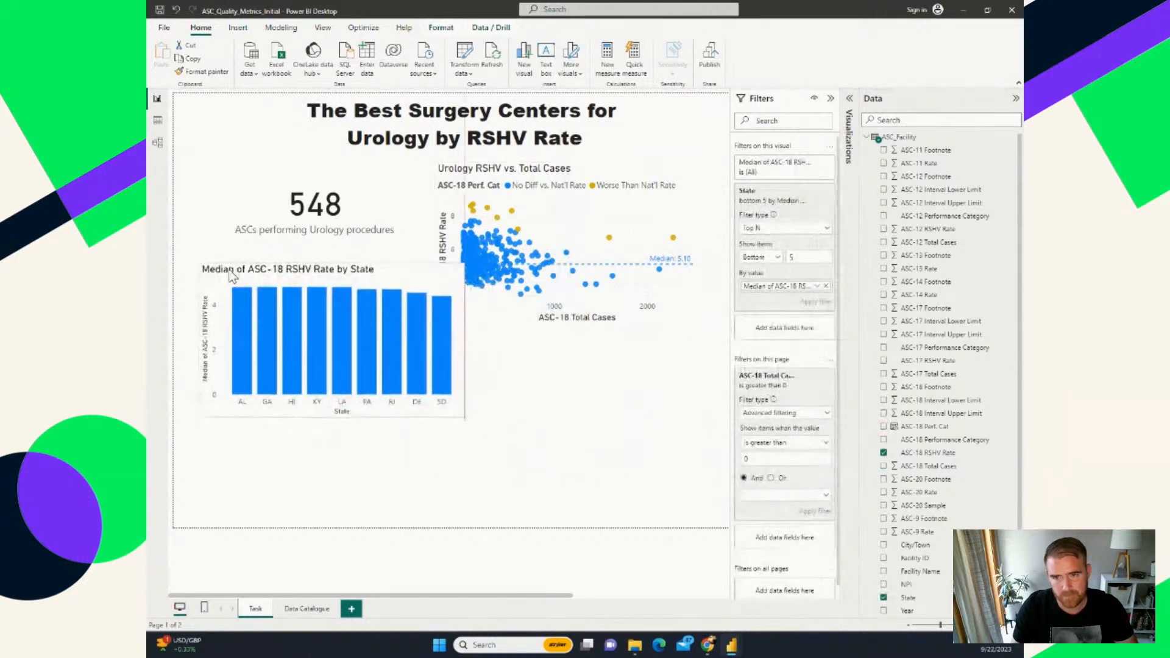
drag(512, 180, 501, 276)
click(335, 208)
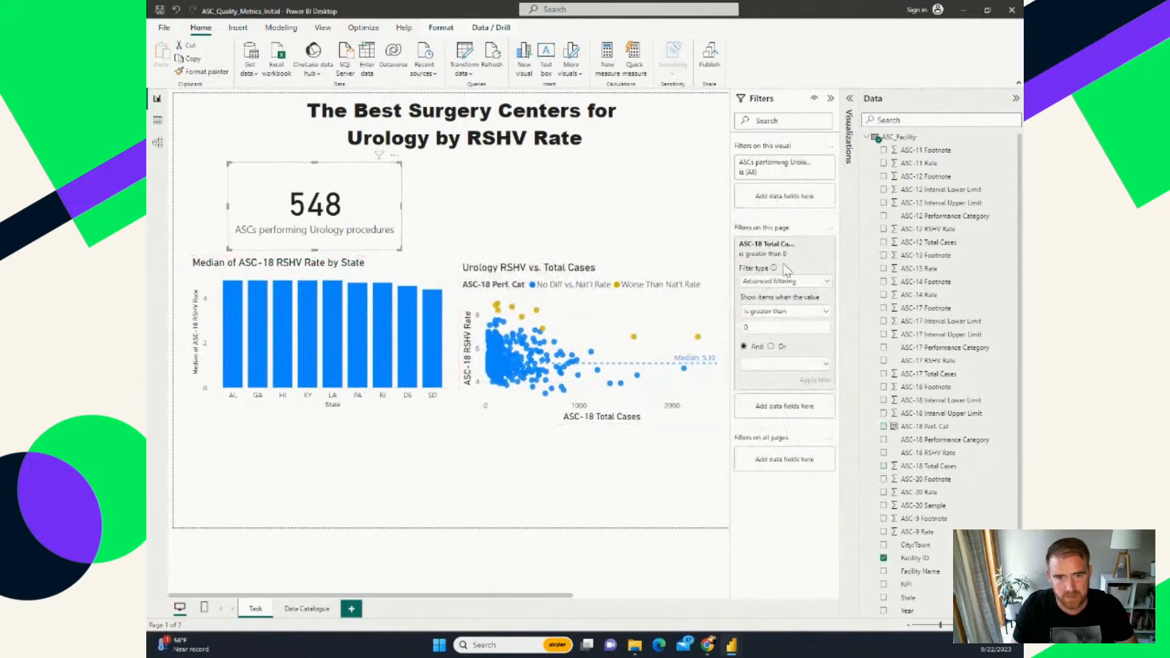
click(716, 269)
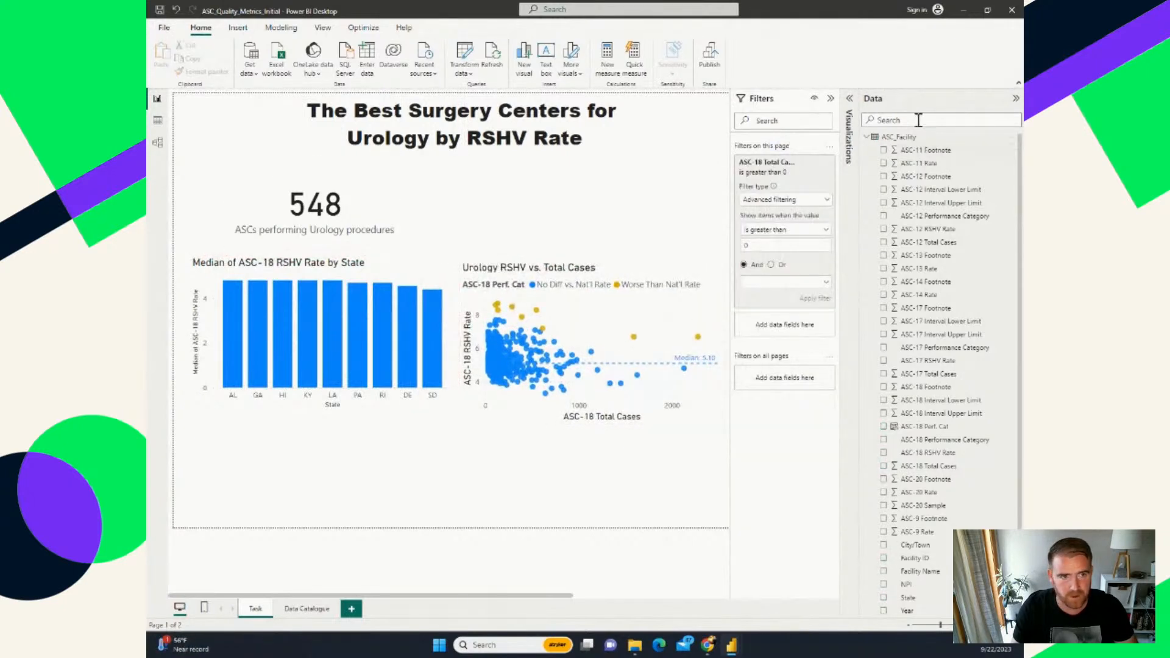
Step: Duplicate the urology ASC count card and place the copy above the scatter chart, level with the original
click(370, 217)
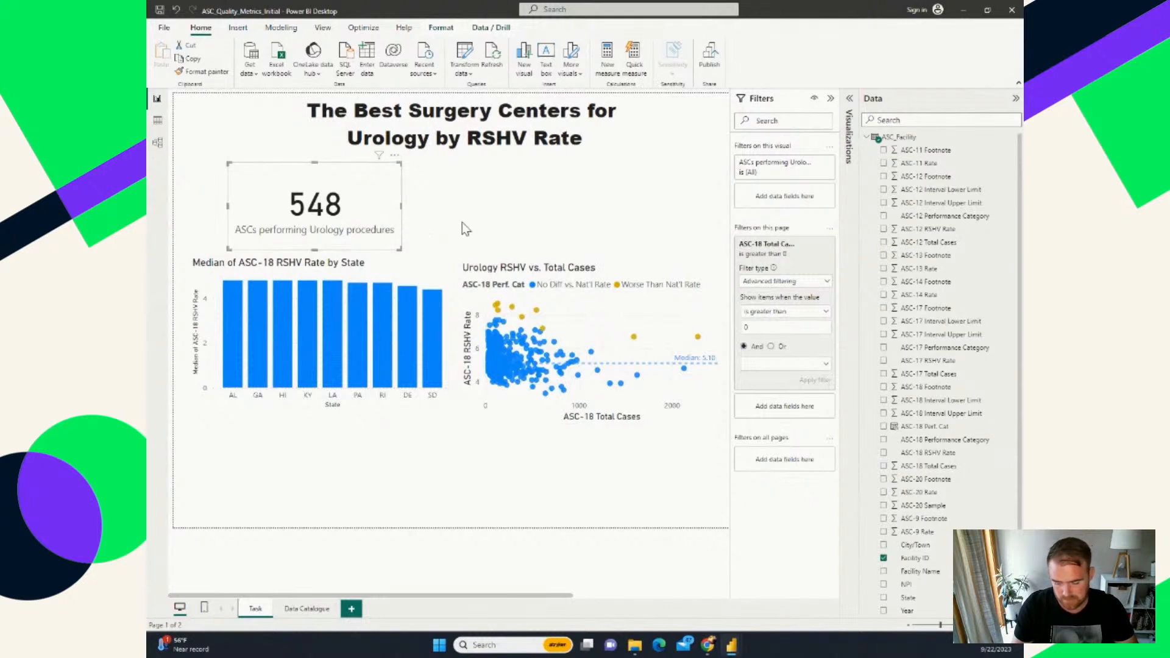
key(ctrl+c)
key(ctrl+v)
drag(325, 201, 555, 203)
scroll(974, 494, up, 1)
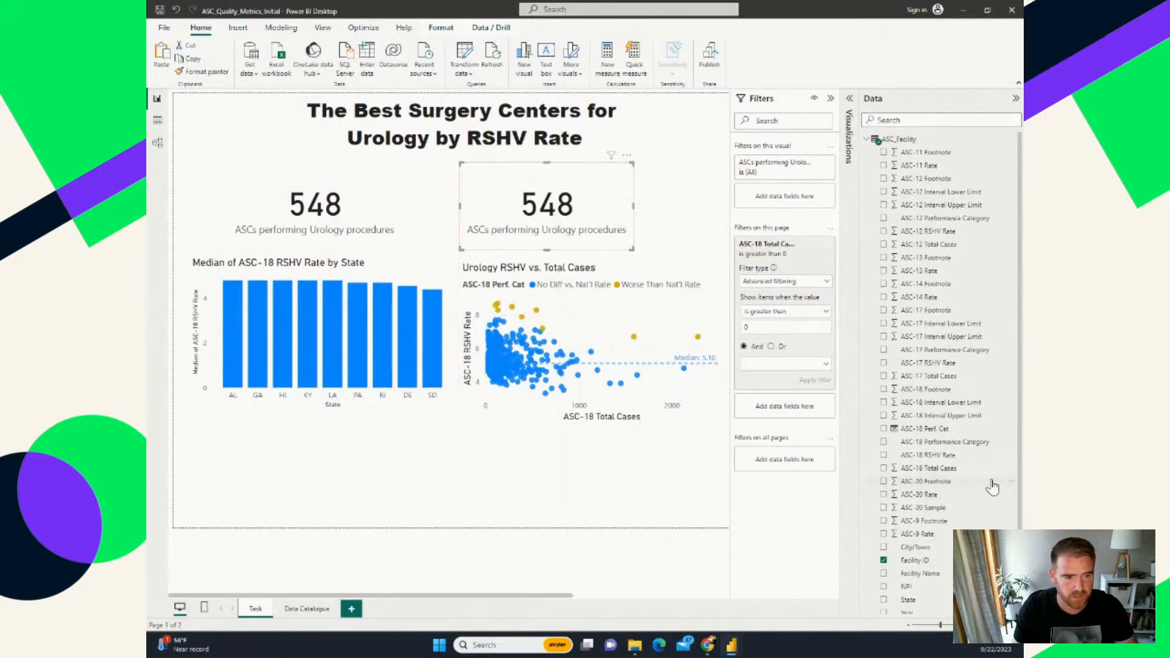
Step: Replace the duplicated card's field with ASC-18 RSHV Rate and summarize it as Median
click(929, 119)
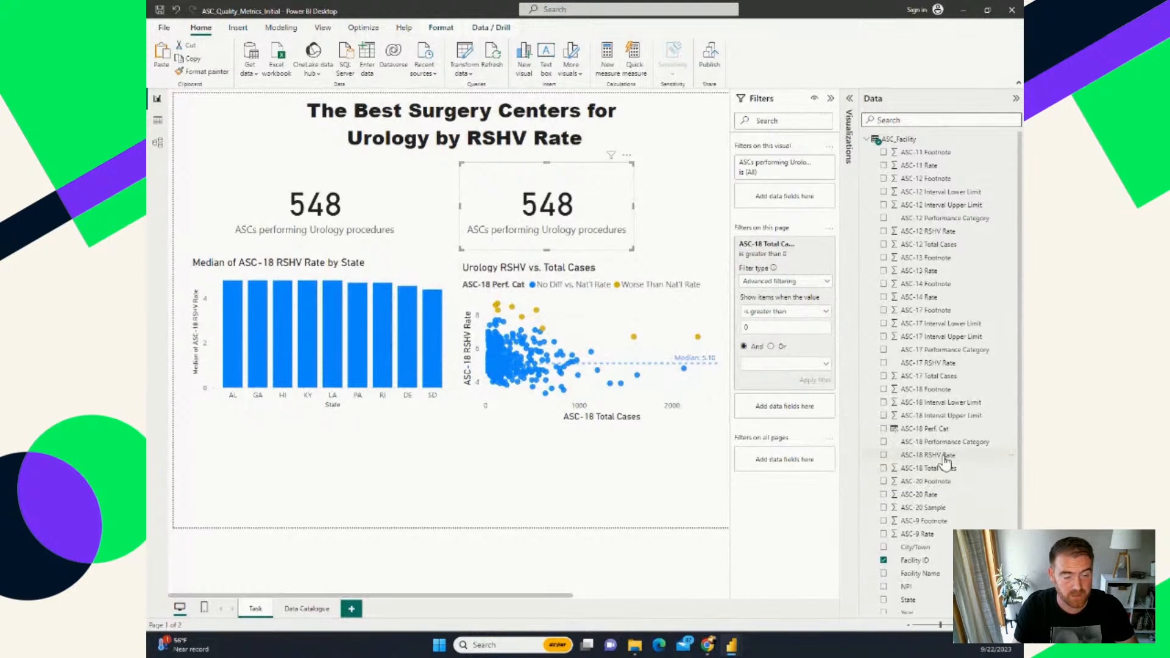
click(849, 99)
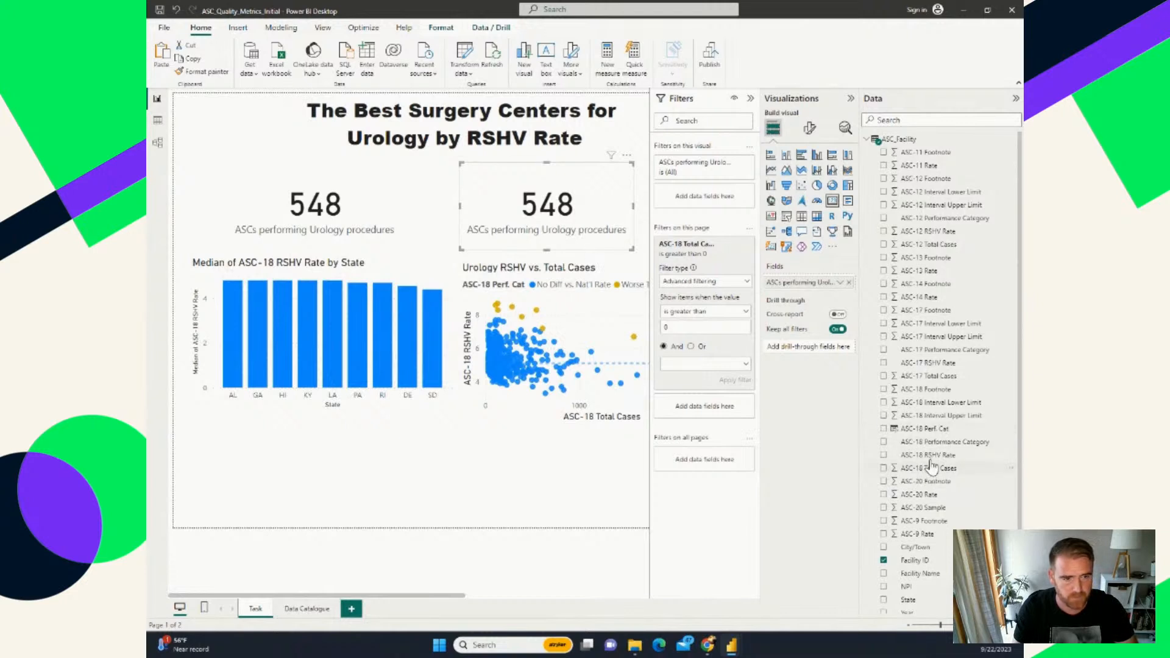
drag(930, 465, 807, 285)
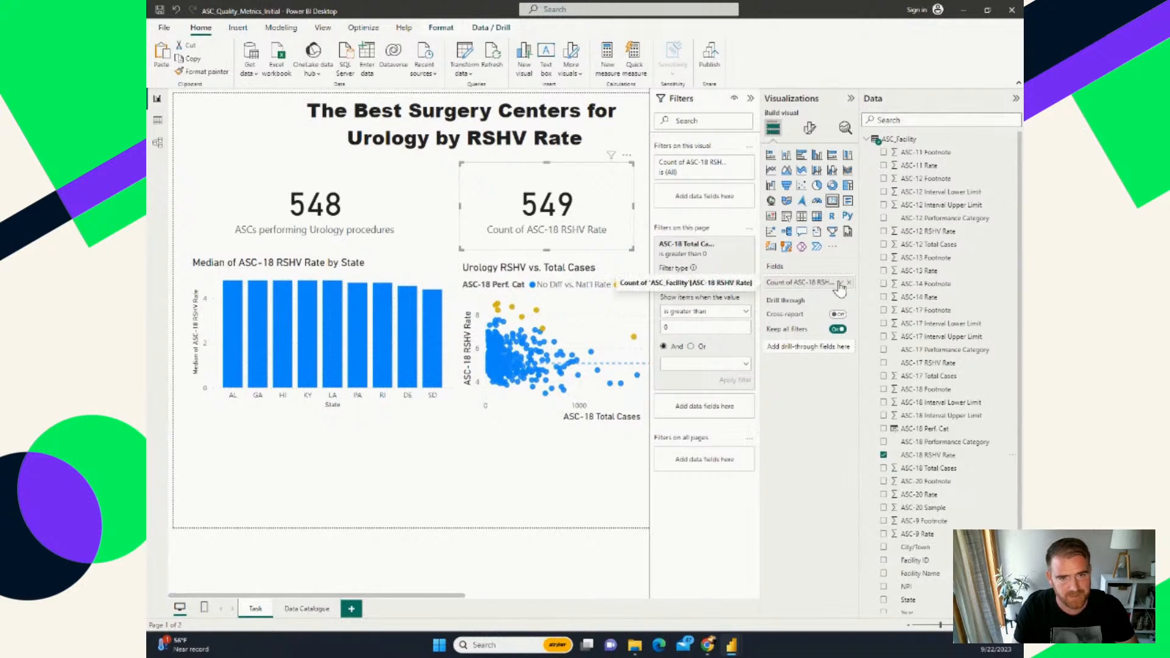
click(839, 284)
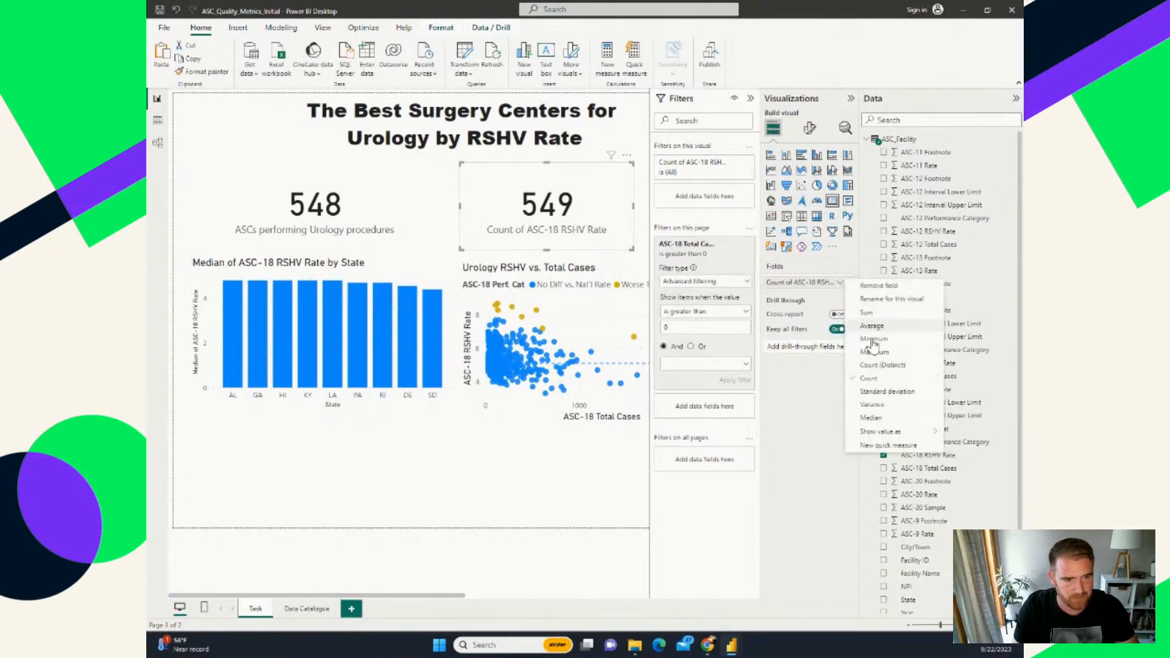
click(871, 418)
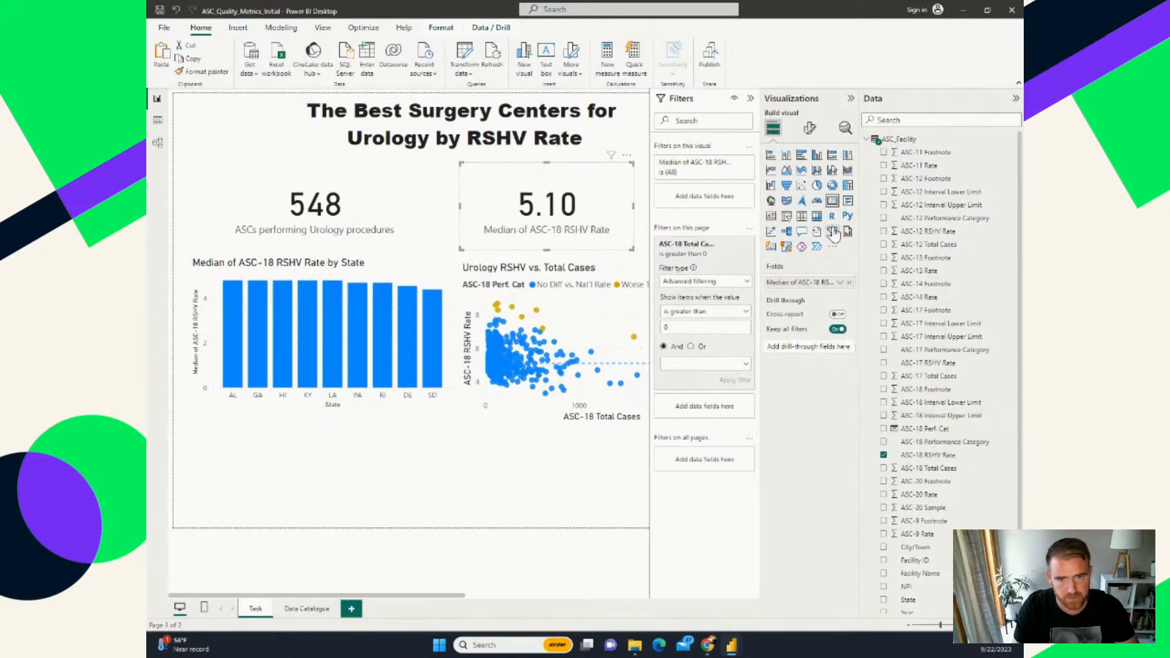
Step: Rename the duplicated card's field to "Nat'l Median of ASC-18 RSHV Rate" and collapse the Filters pane
double_click(773, 287)
click(772, 285)
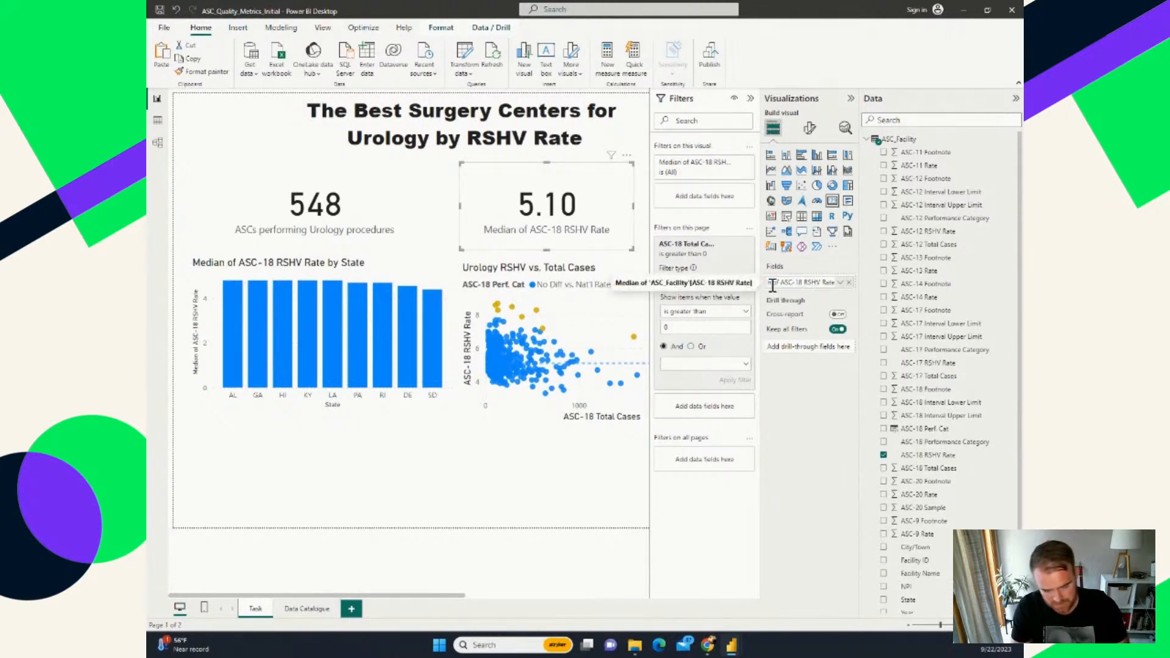
text(National )
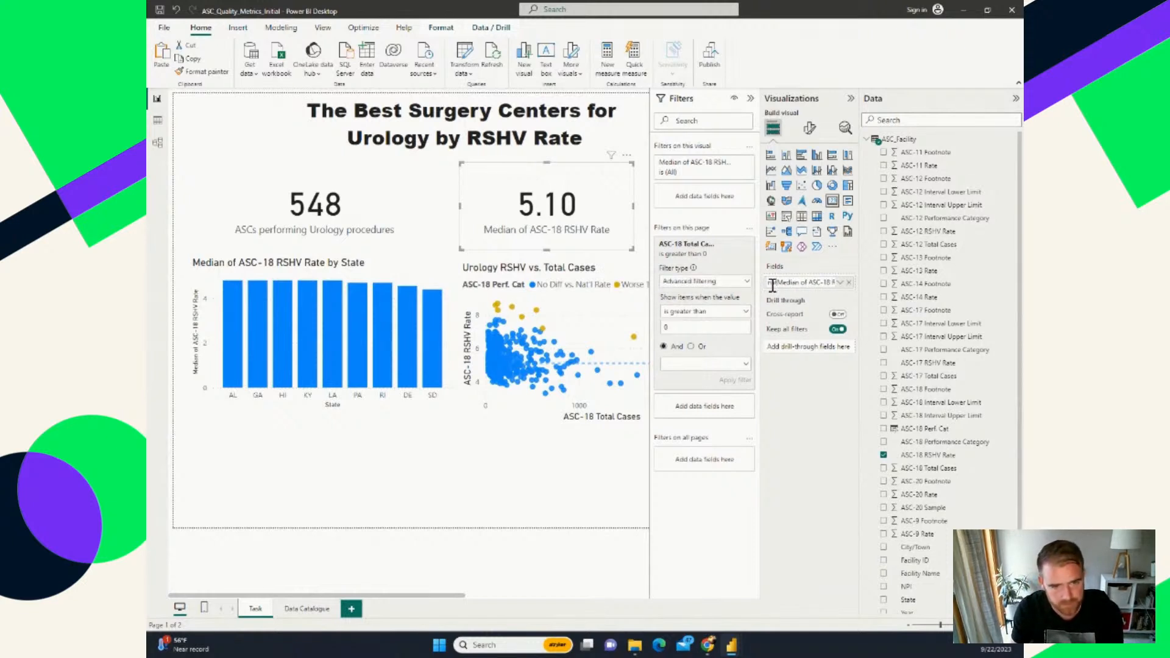
text(l)
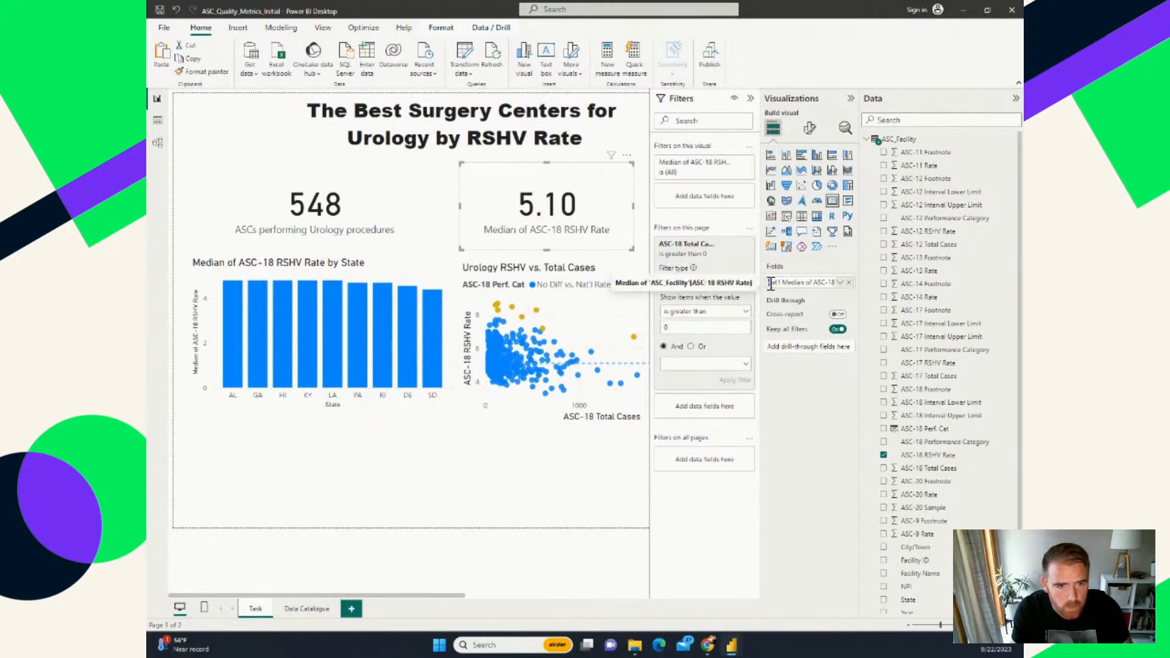
key(Return)
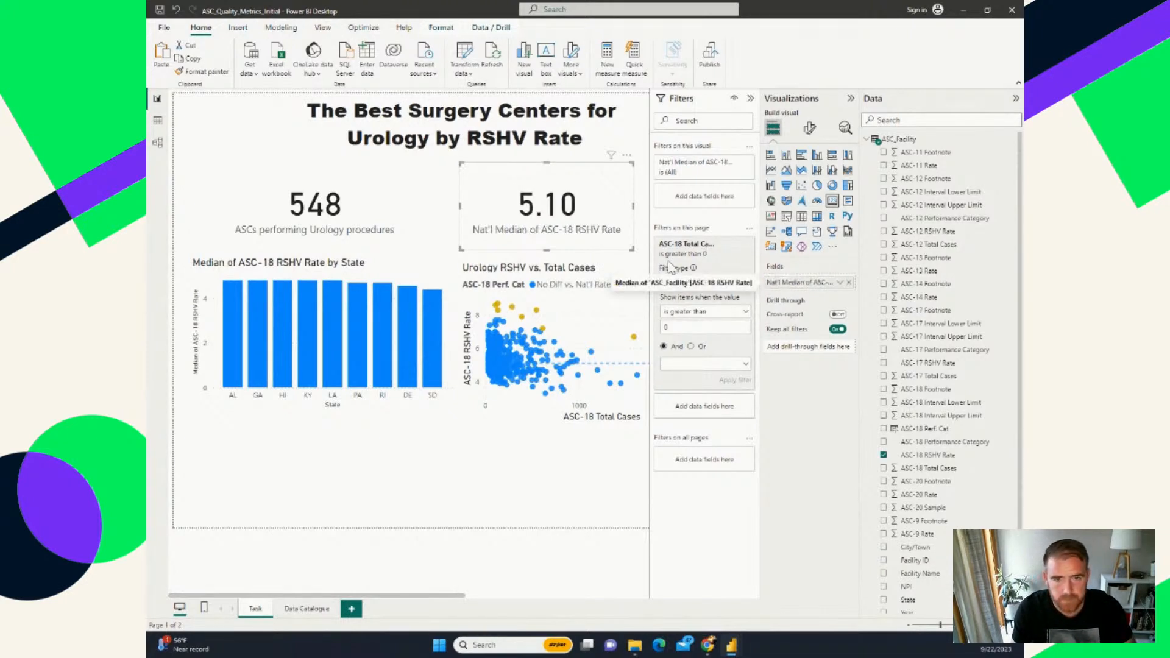
click(750, 98)
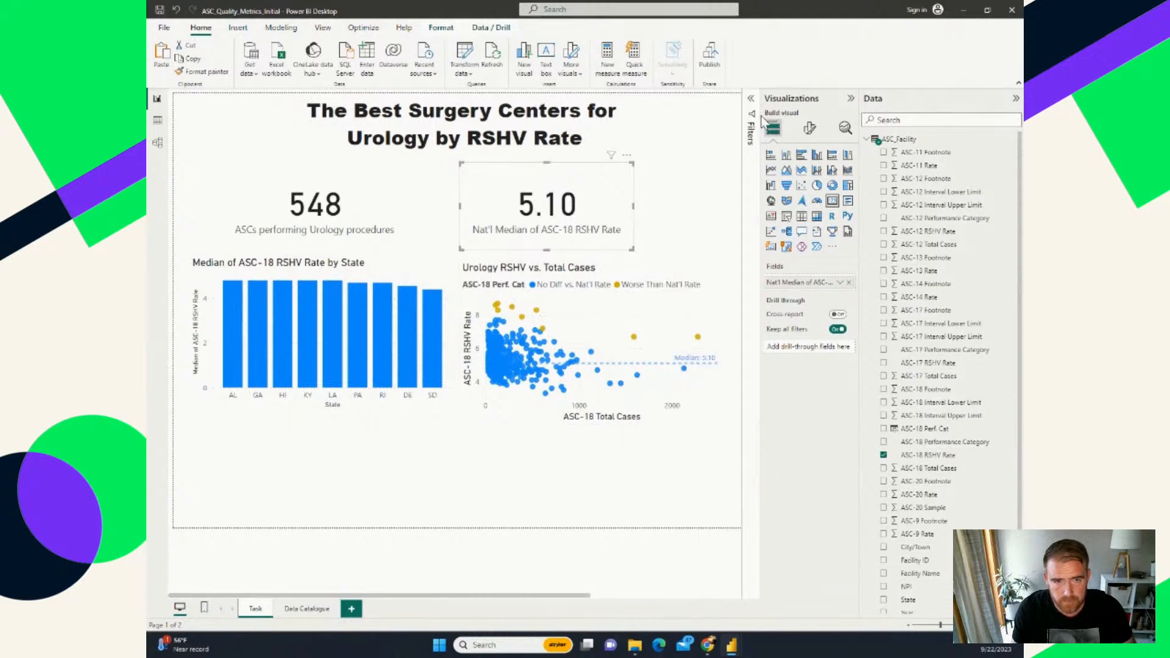
Step: Nudge the state bar chart slightly left and the scatter chart slightly up beneath the two cards
click(609, 268)
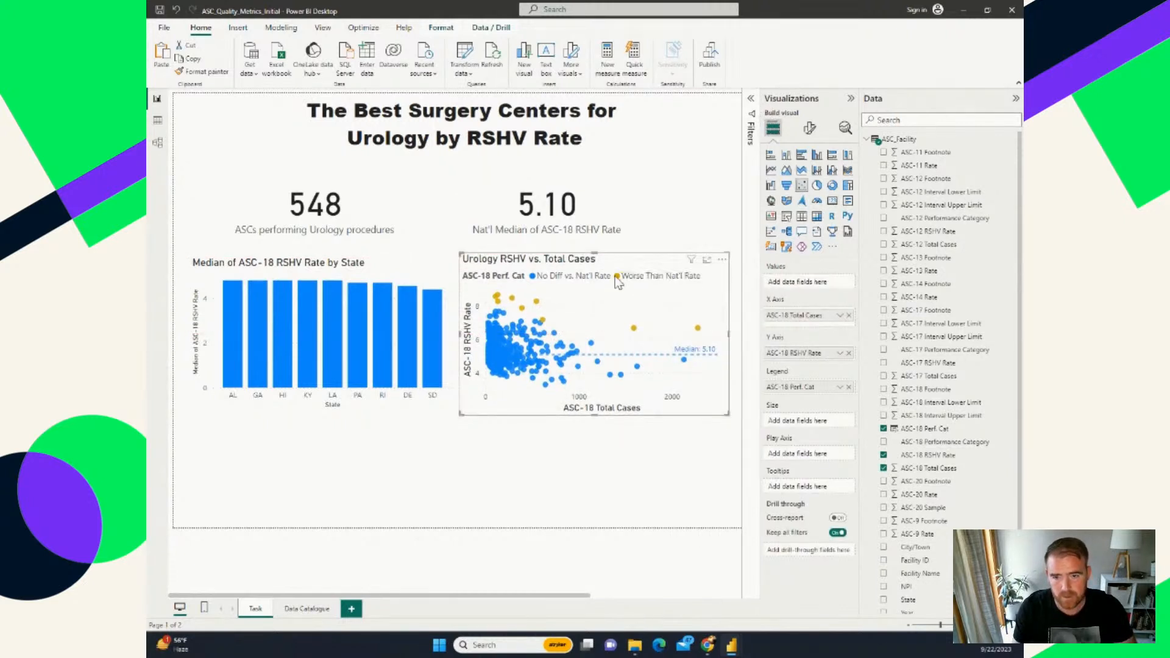
drag(375, 268, 372, 268)
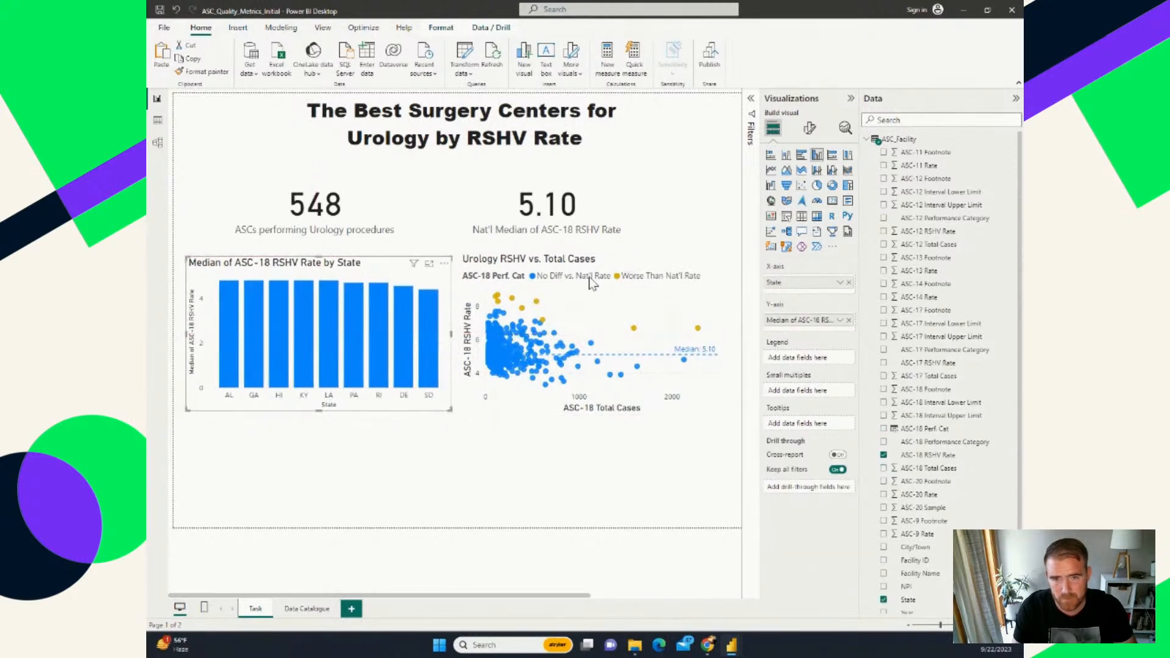
drag(532, 269, 533, 273)
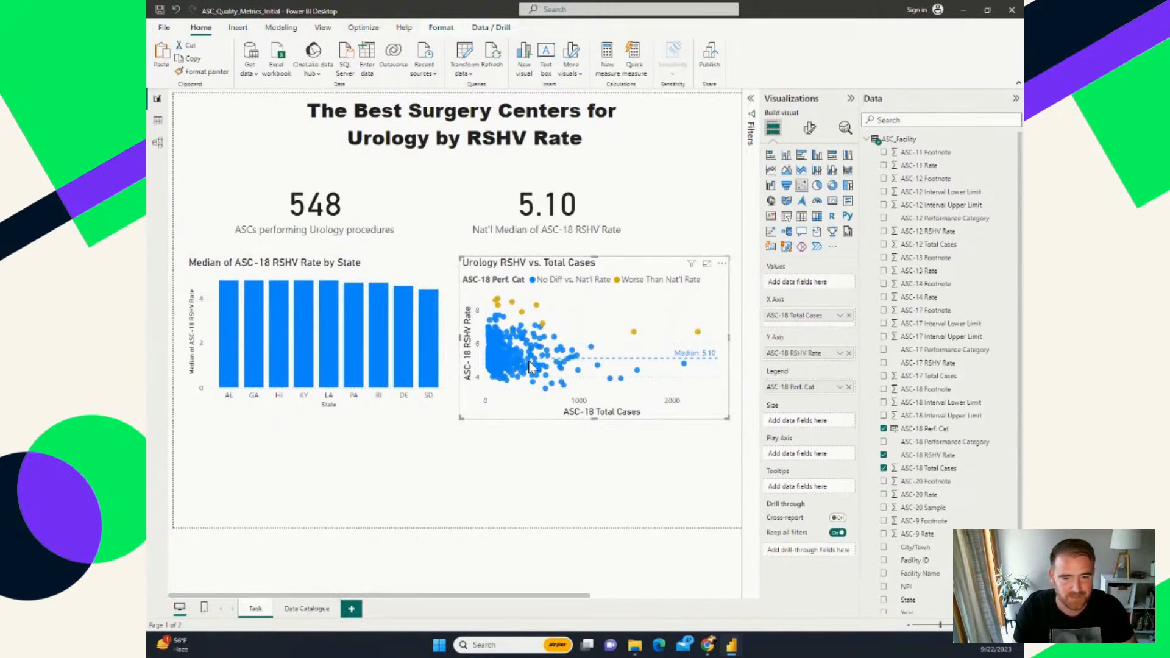
drag(620, 264, 612, 262)
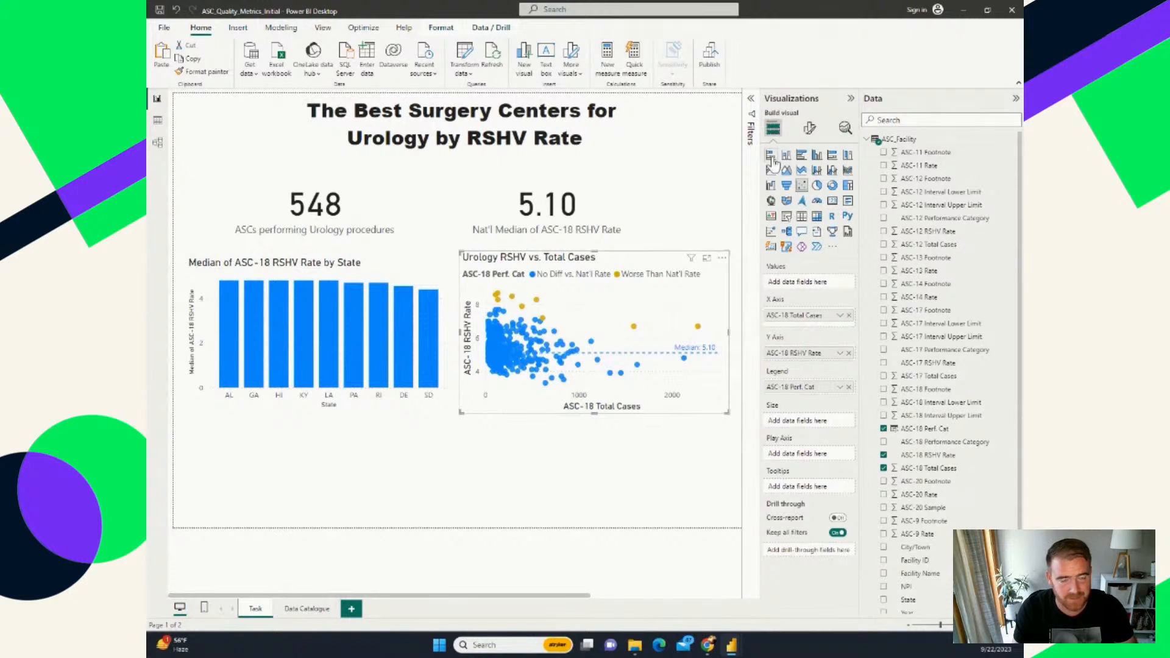
click(810, 129)
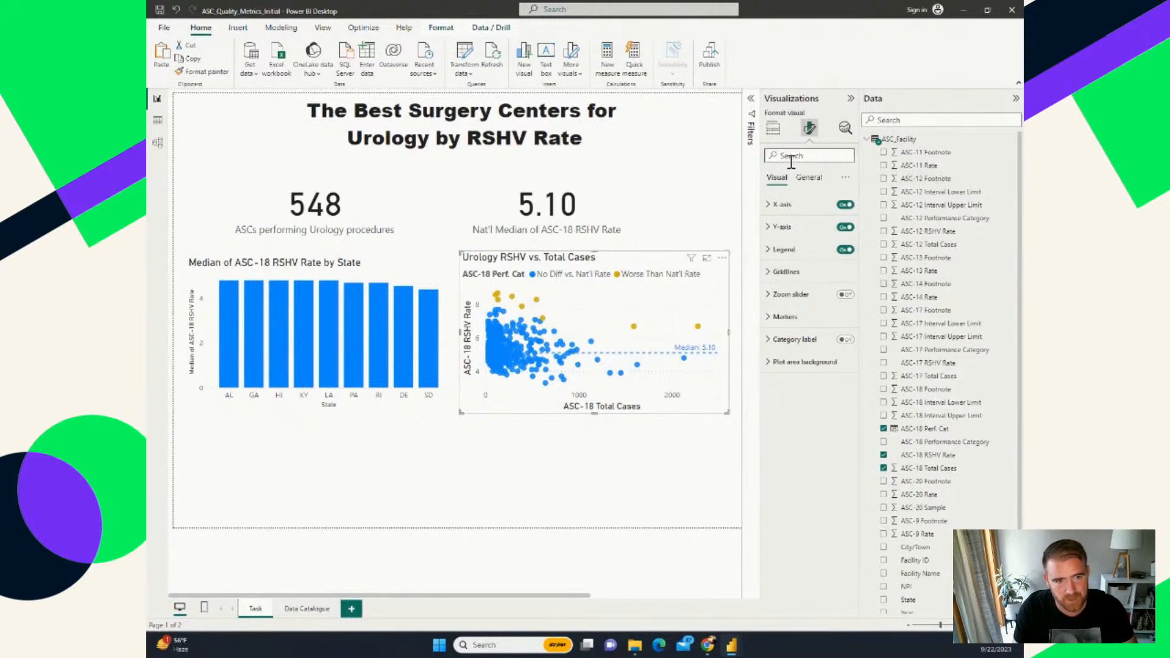
click(773, 128)
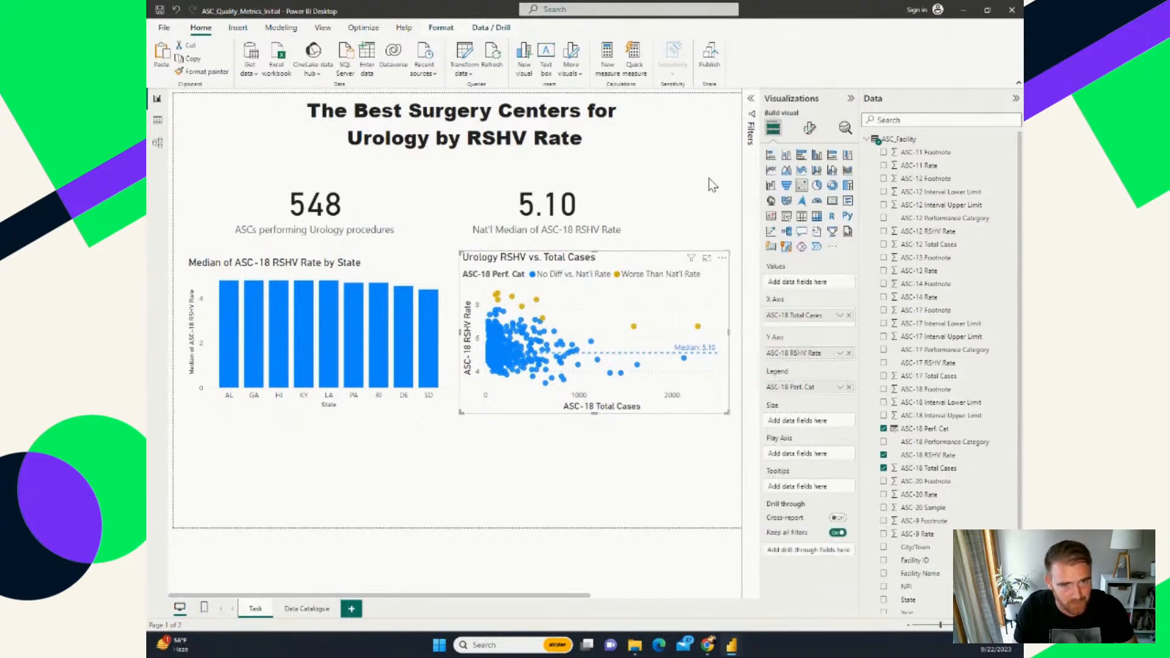
click(707, 124)
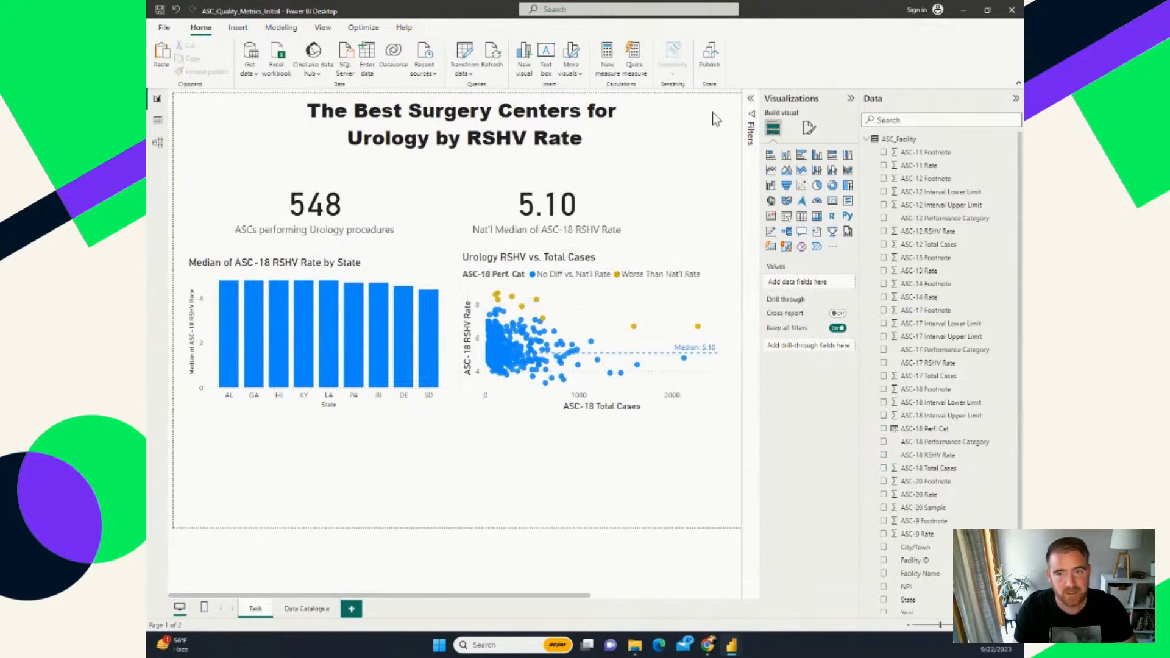
click(808, 127)
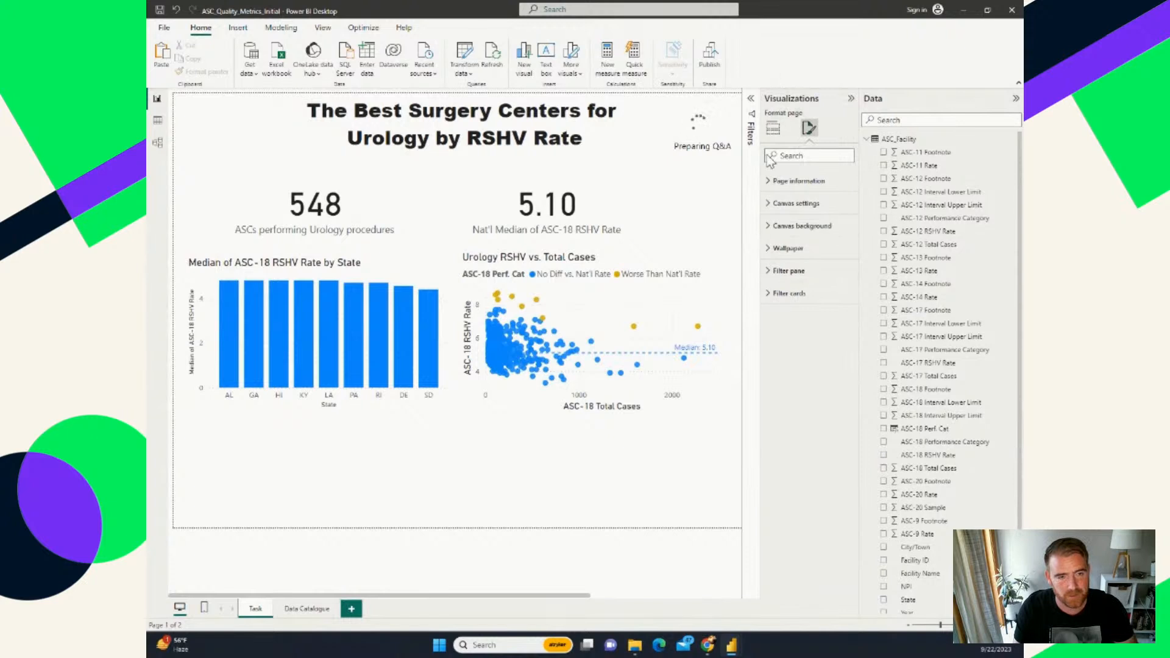
click(681, 118)
key(Delete)
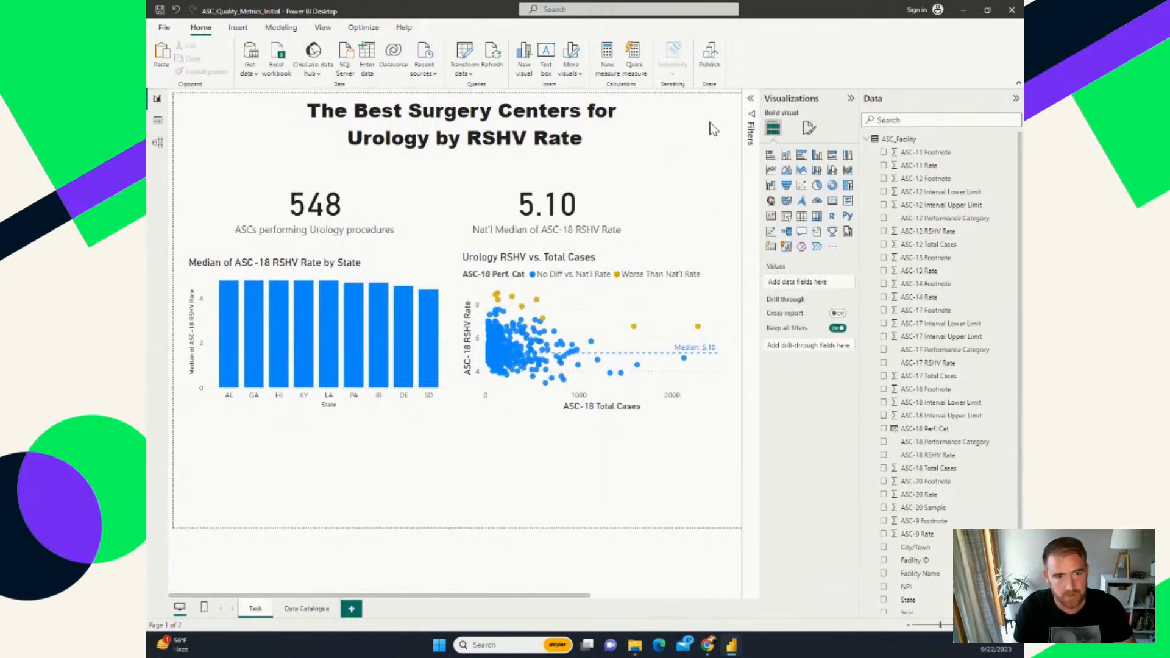
Step: Set the report page's canvas type to Custom with a height of 1020 px
click(809, 128)
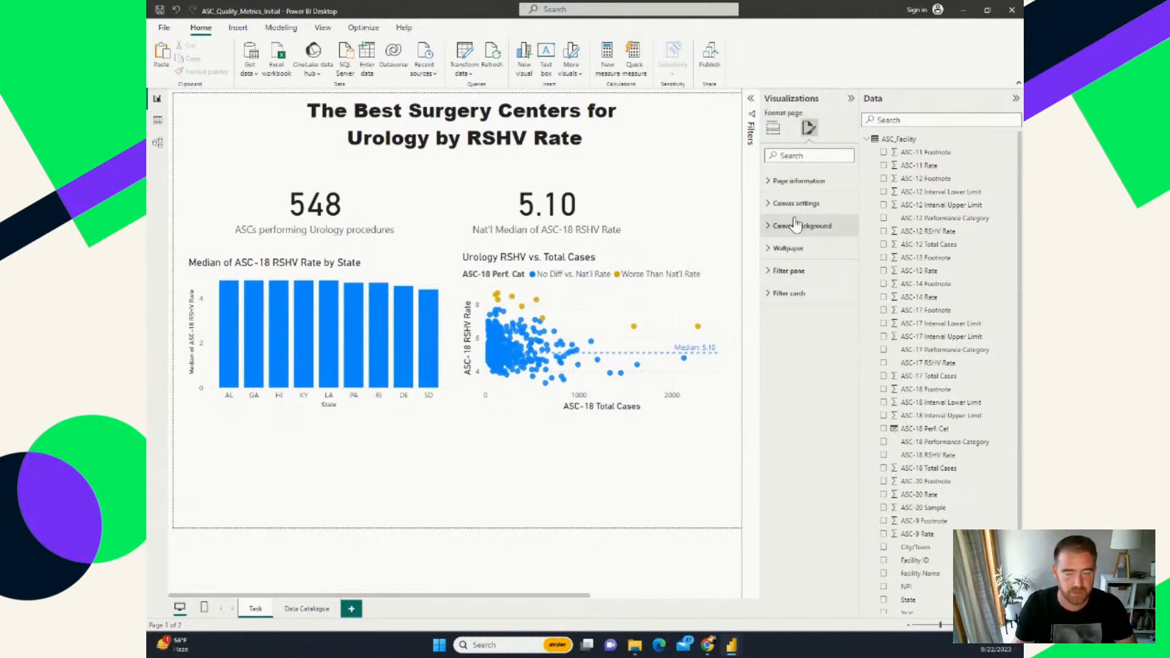
click(792, 225)
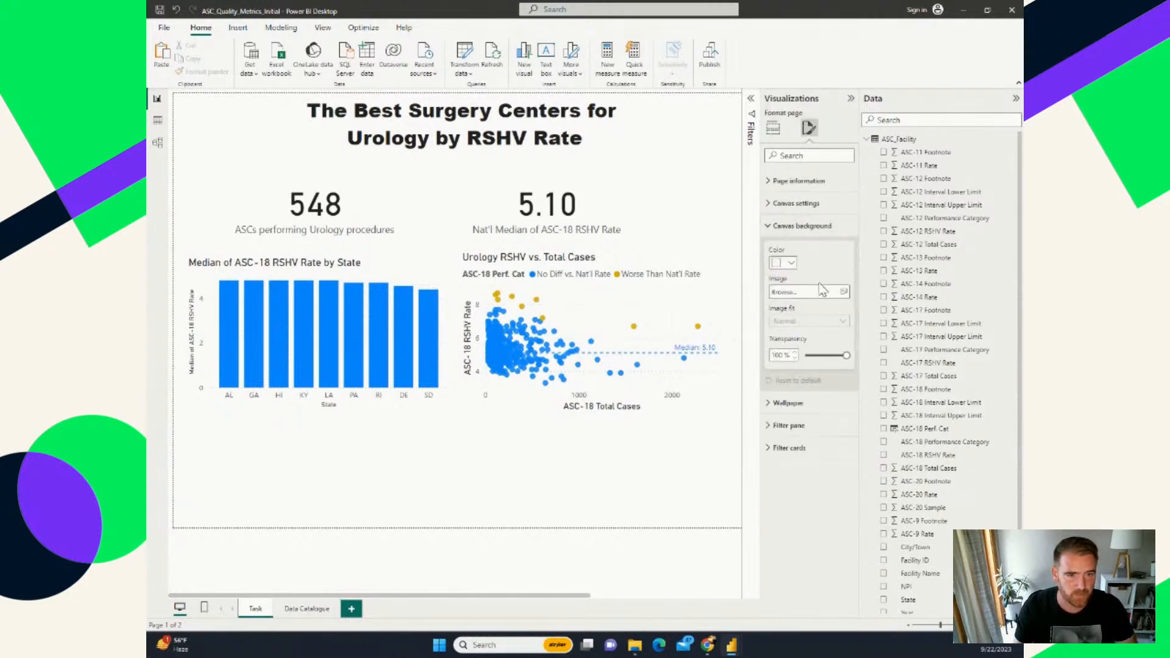
click(800, 230)
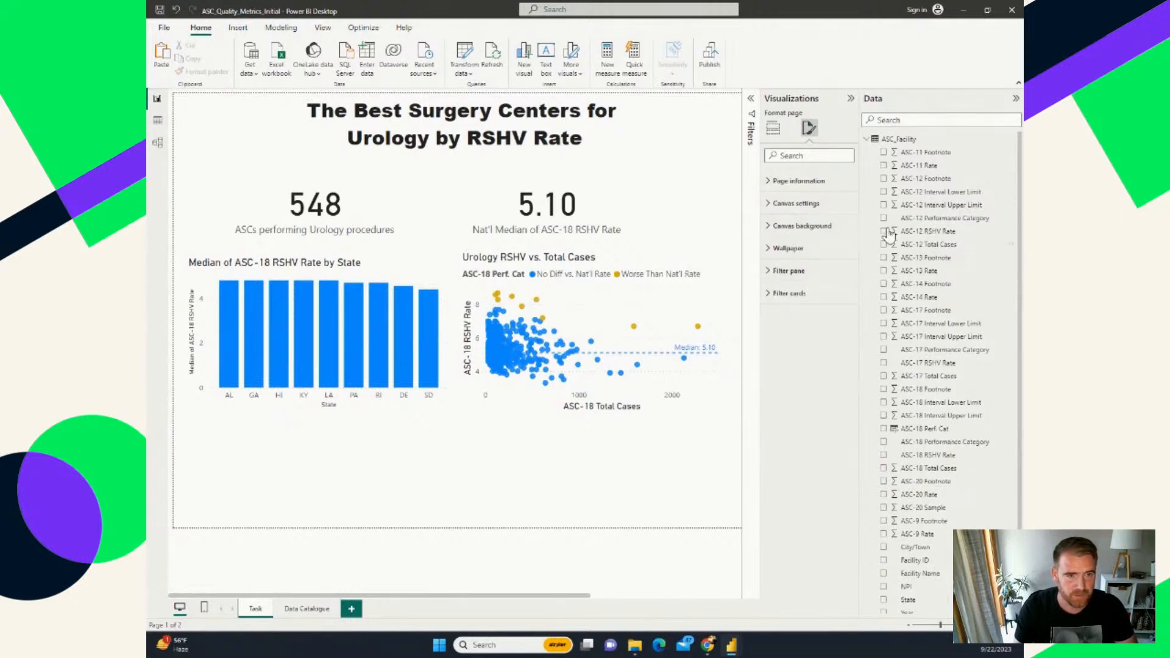
click(811, 204)
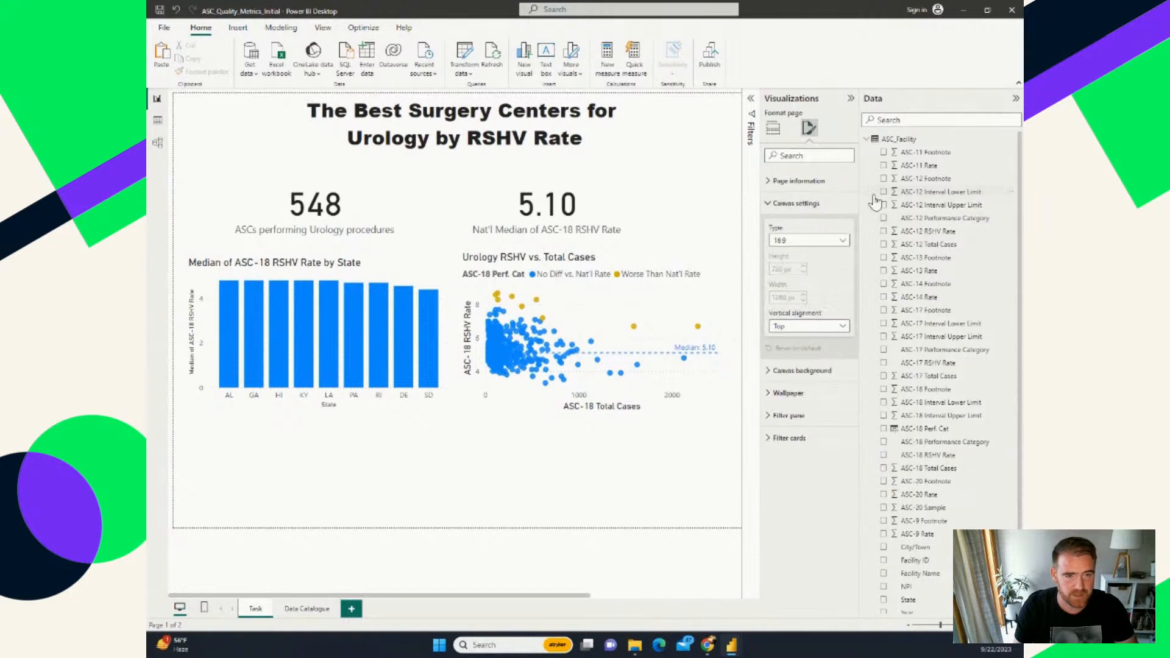
click(804, 241)
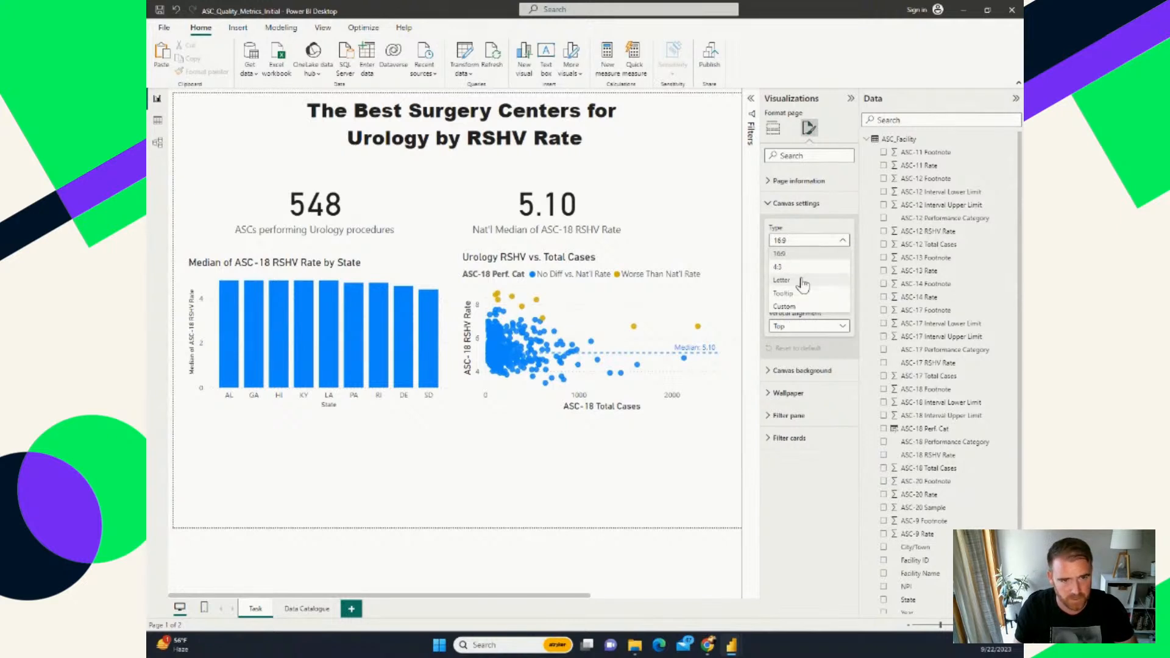
click(786, 307)
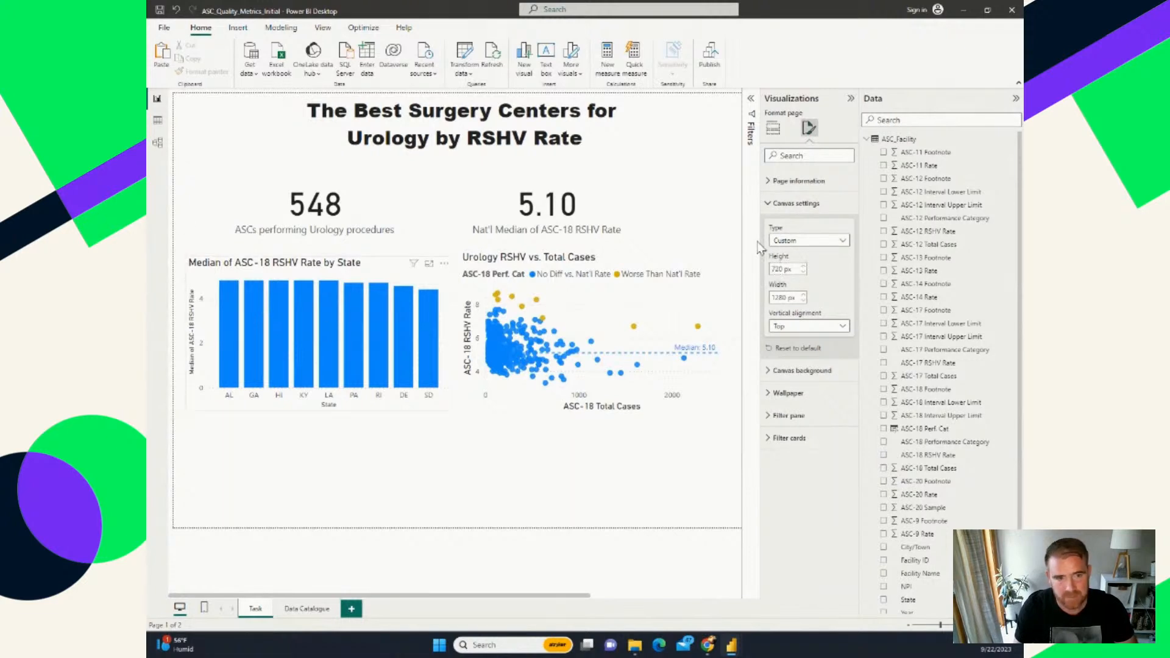
text(10)
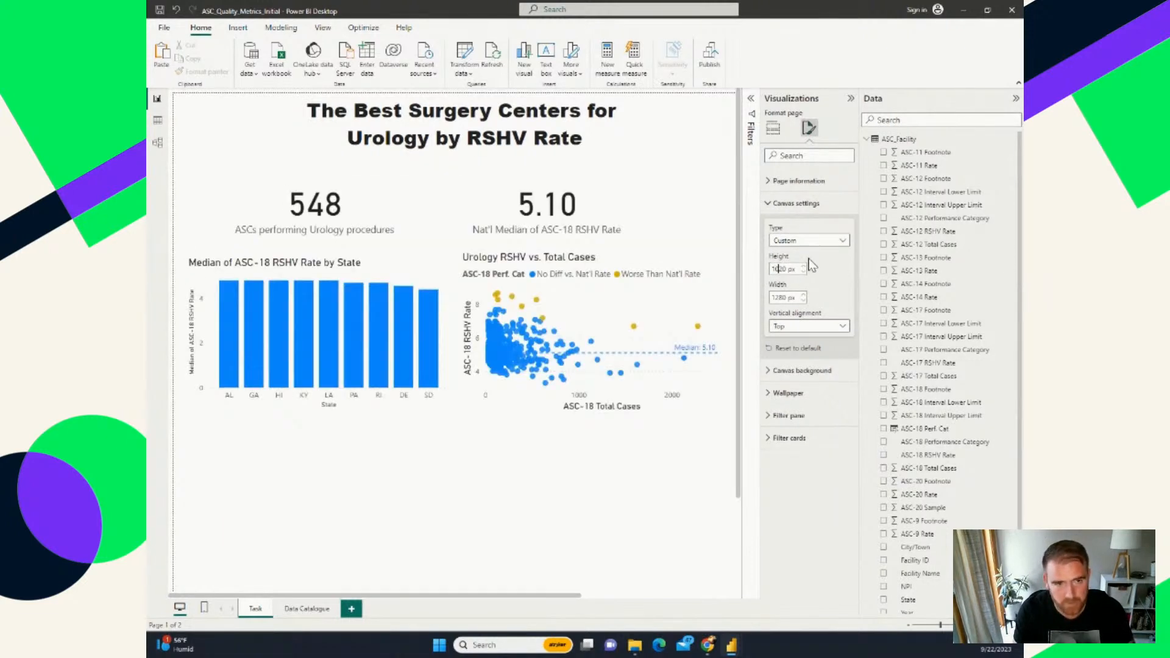
click(716, 504)
Step: Look over the full length of the enlarged report page, including the empty space beneath the two charts
drag(739, 481, 747, 581)
drag(739, 384, 742, 211)
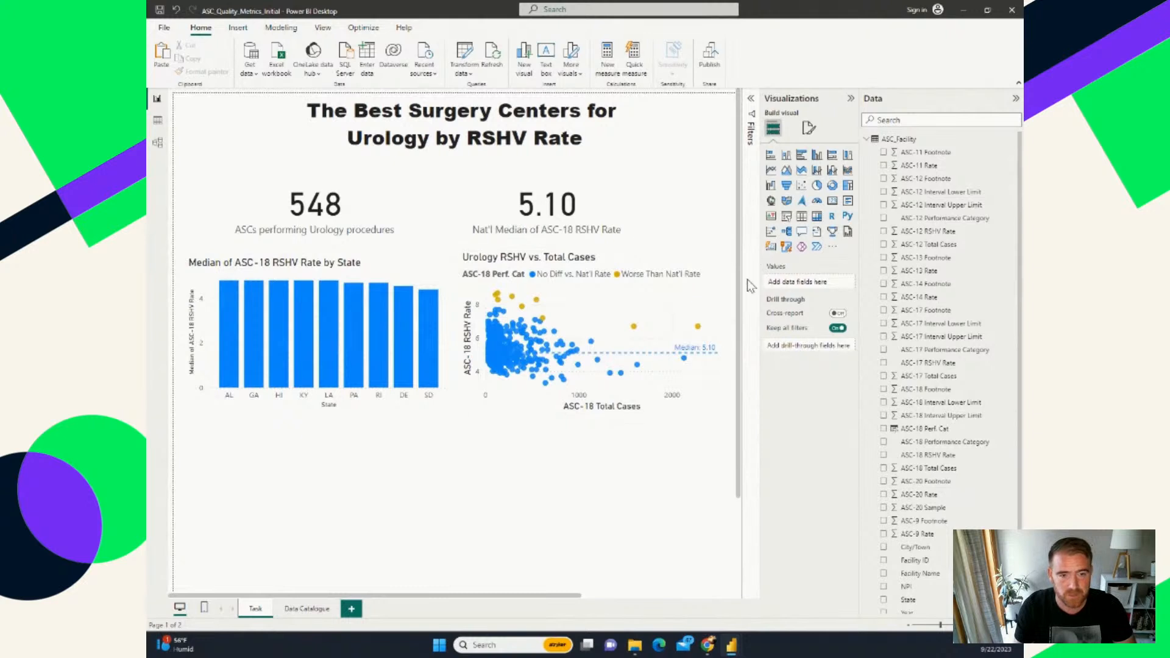
drag(742, 281, 743, 384)
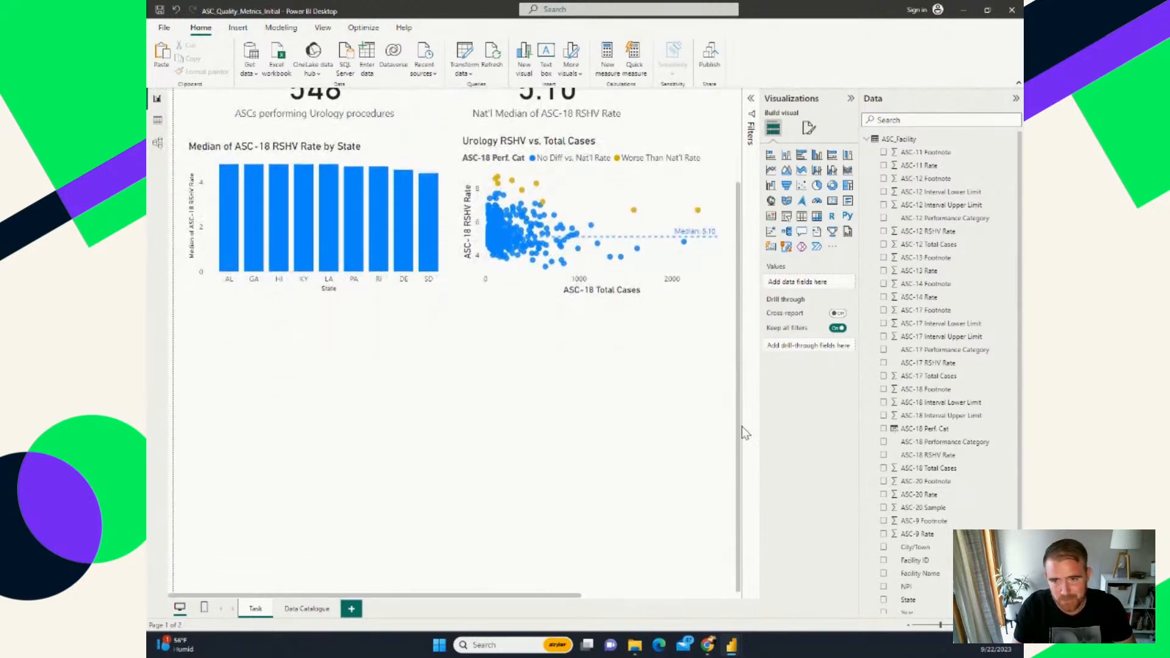
scroll(737, 445, up, 3)
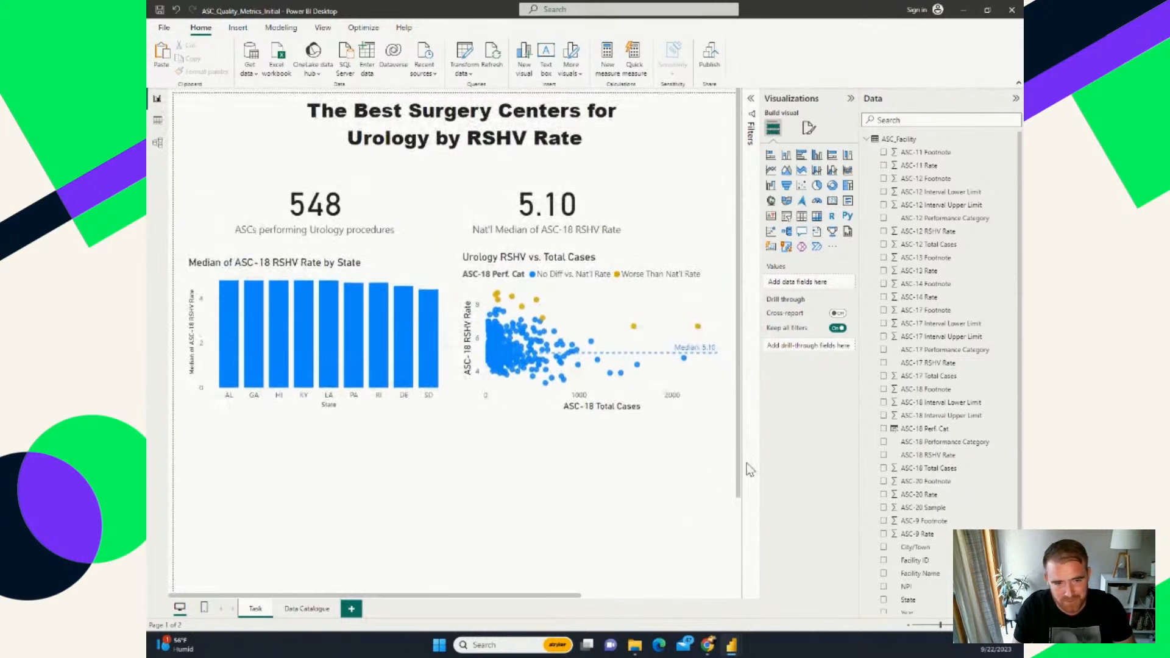
drag(737, 492, 741, 527)
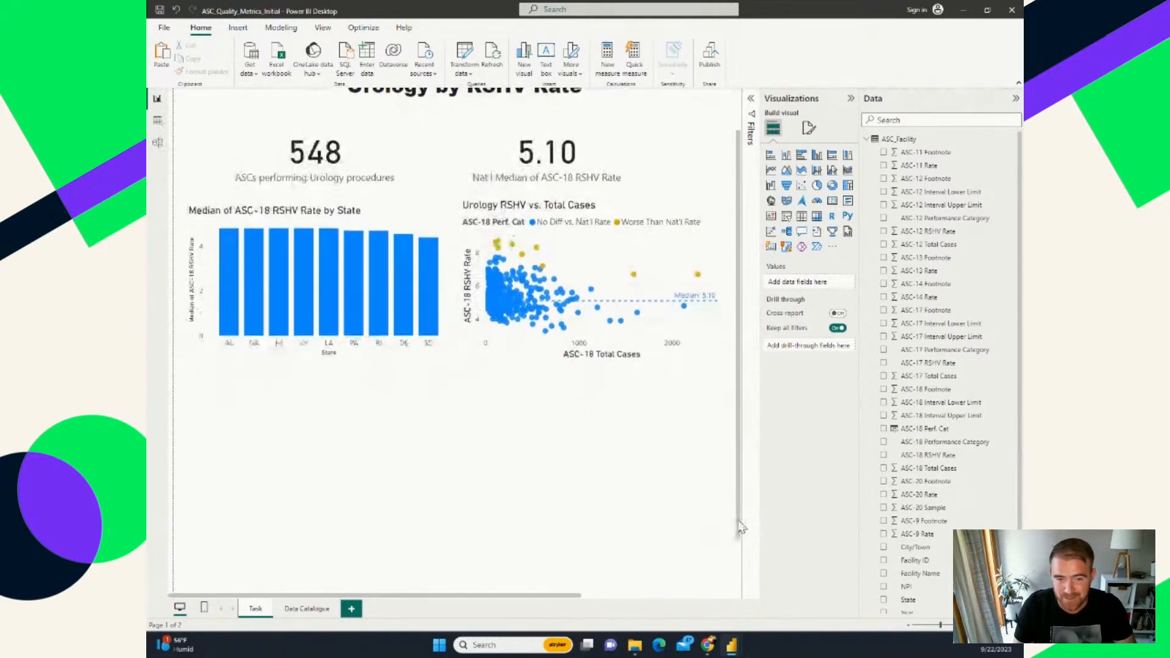
drag(738, 521, 744, 447)
scroll(715, 497, up, 2)
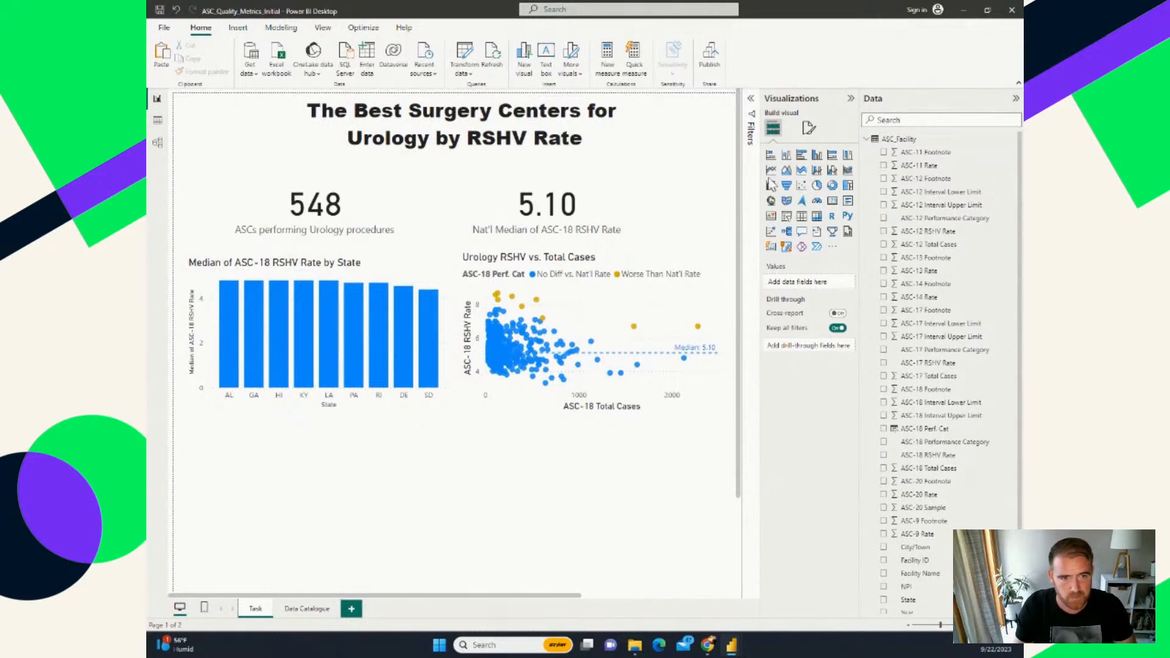
scroll(737, 347, down, 4)
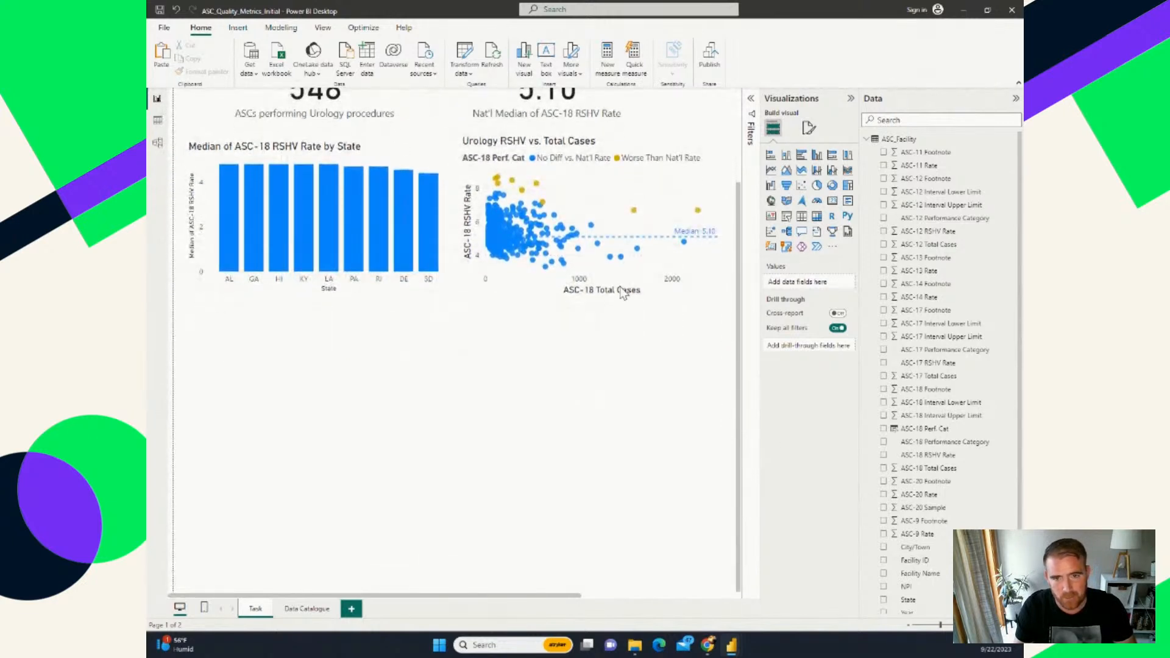
mouse_move(738, 251)
mouse_down()
mouse_move(740, 231)
mouse_move(741, 251)
mouse_up()
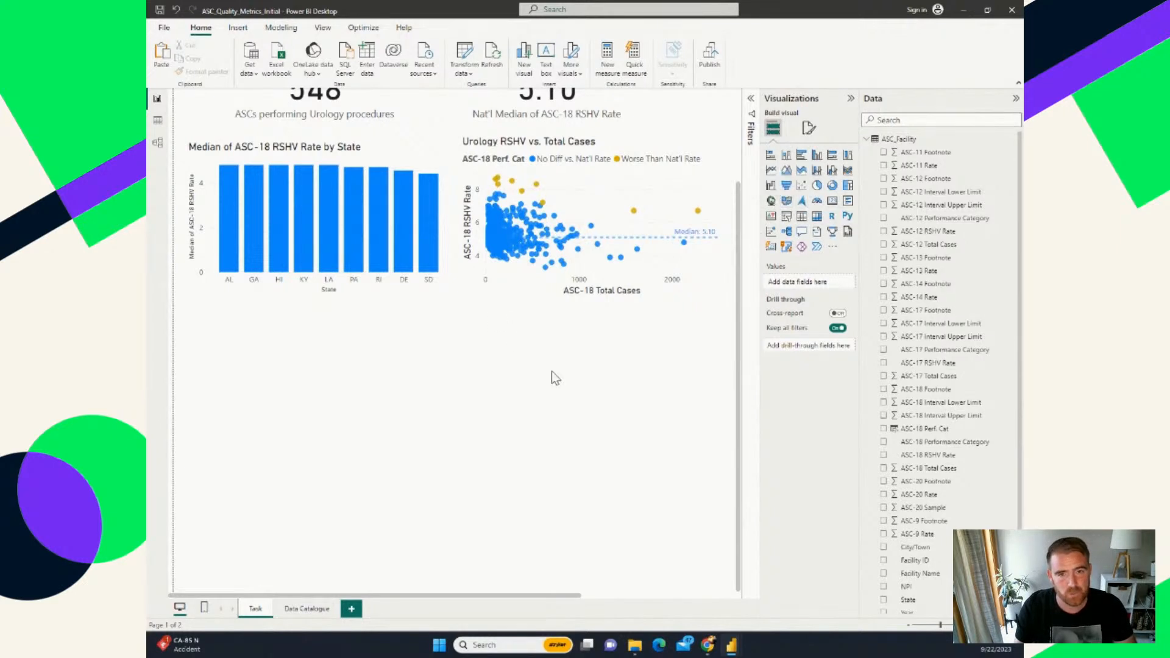
scroll(609, 377, up, 3)
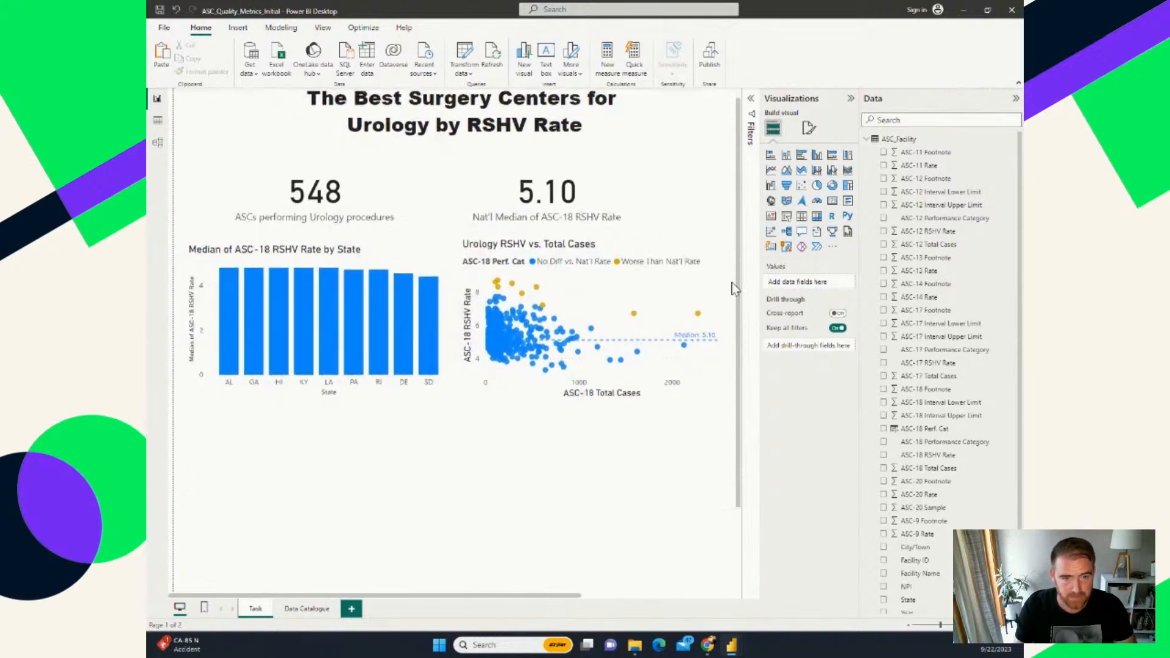
mouse_move(739, 259)
mouse_down()
mouse_move(751, 385)
mouse_move(750, 261)
mouse_up()
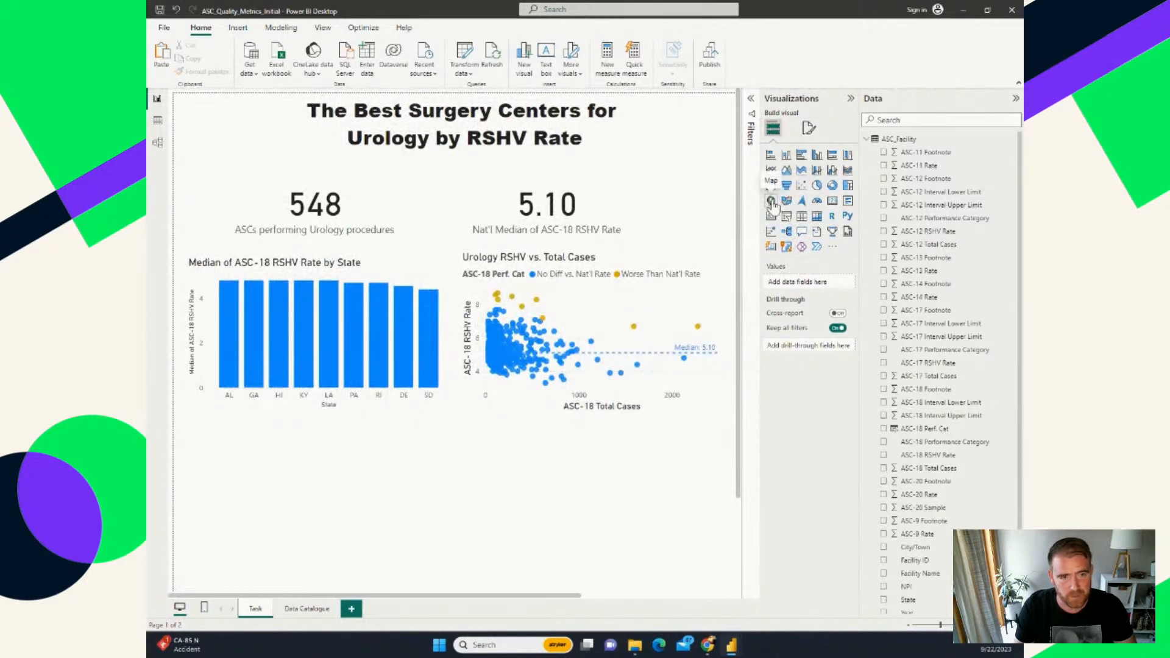
Step: Add a map visual beneath the state bar chart and use ZIP Code as its location
click(771, 202)
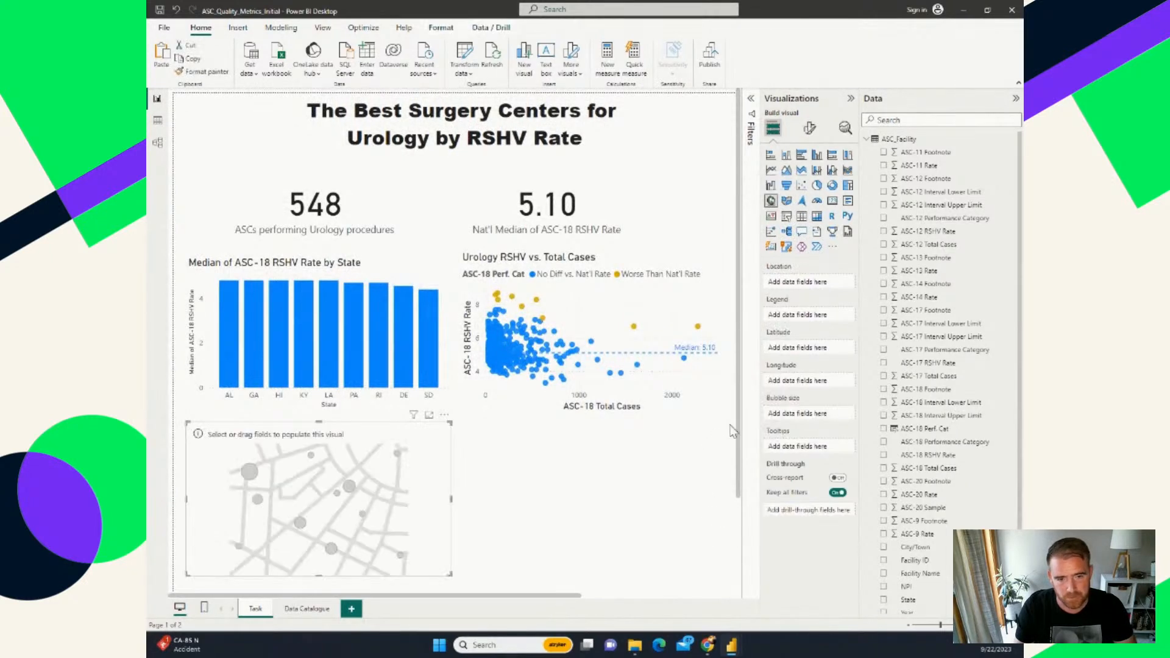
drag(740, 454, 741, 602)
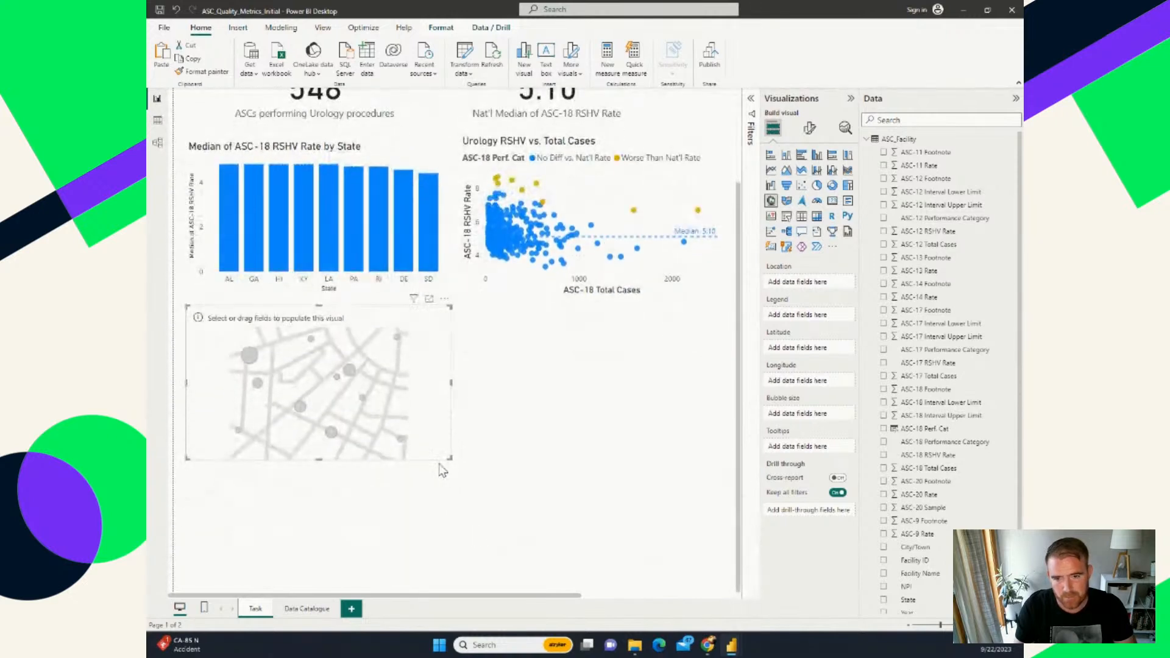
scroll(950, 496, down, 1)
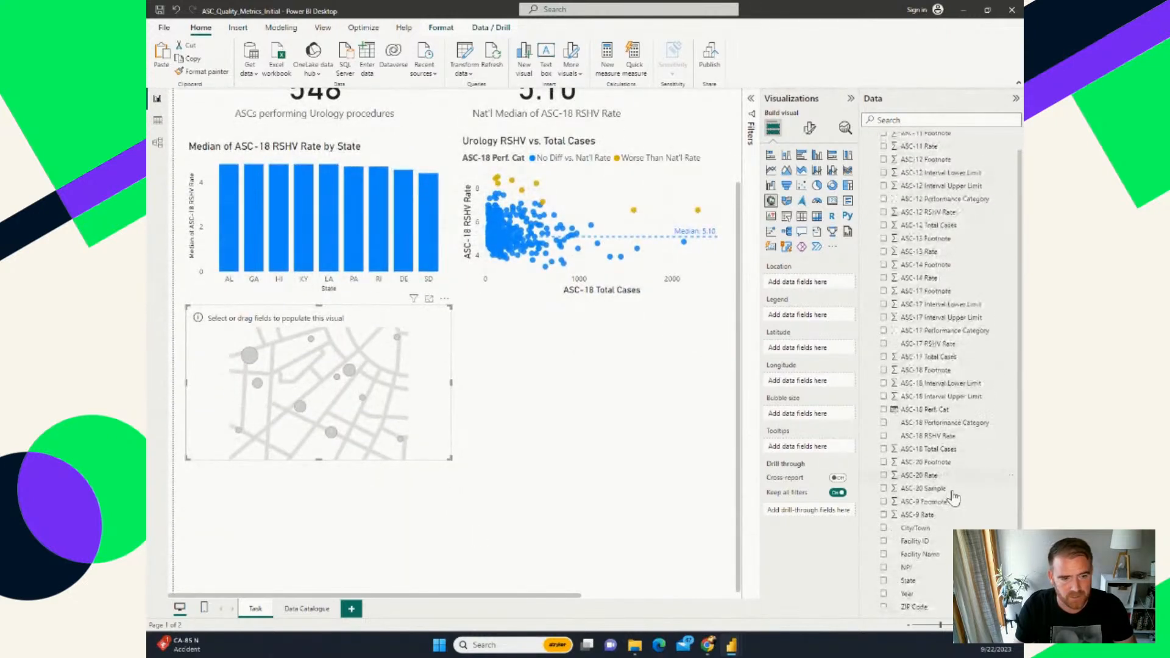
scroll(973, 472, up, 1)
scroll(973, 481, down, 1)
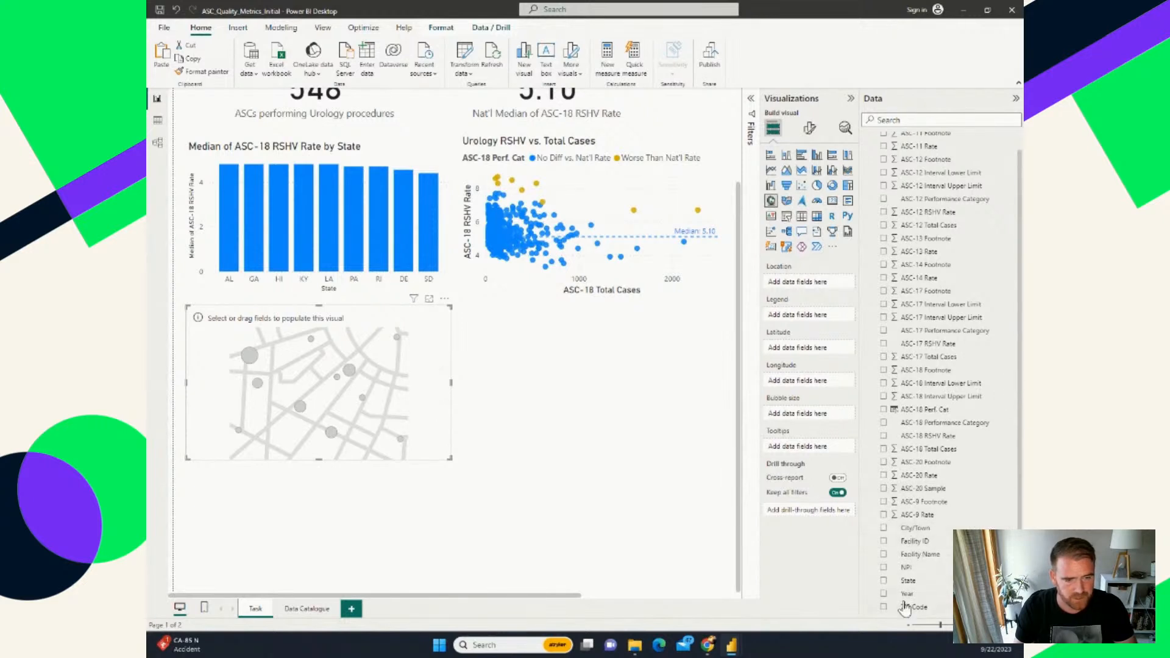
drag(920, 610, 796, 283)
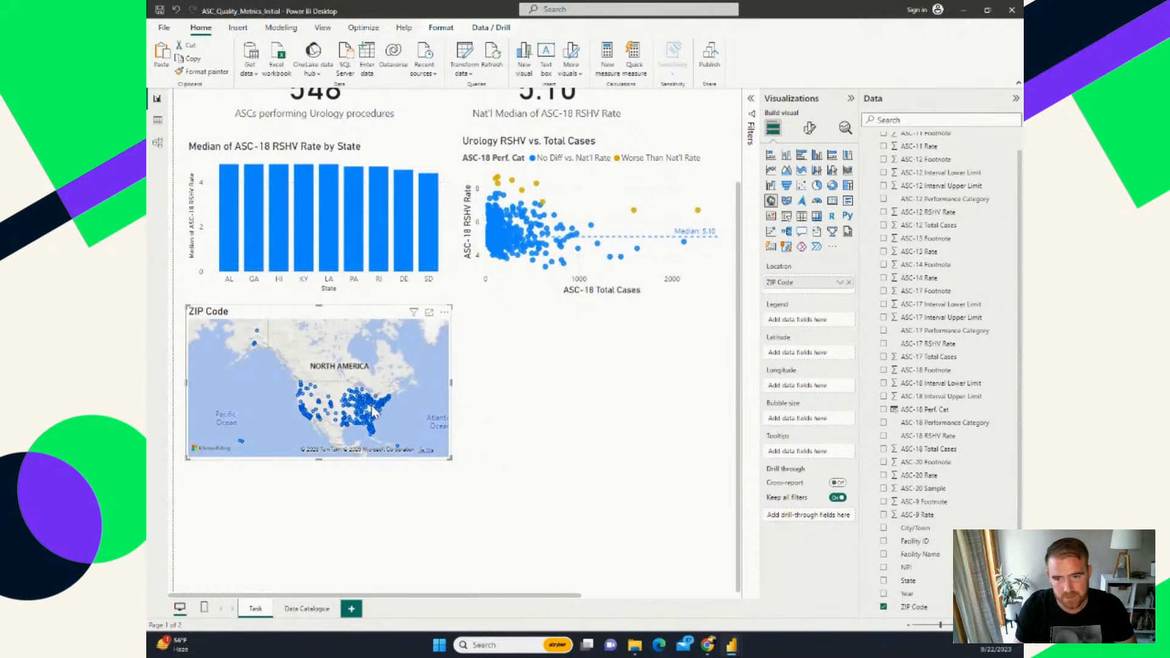
Step: Examine how the facility locations are spread across the United States on the ZIP Code map
scroll(335, 371, up, 3)
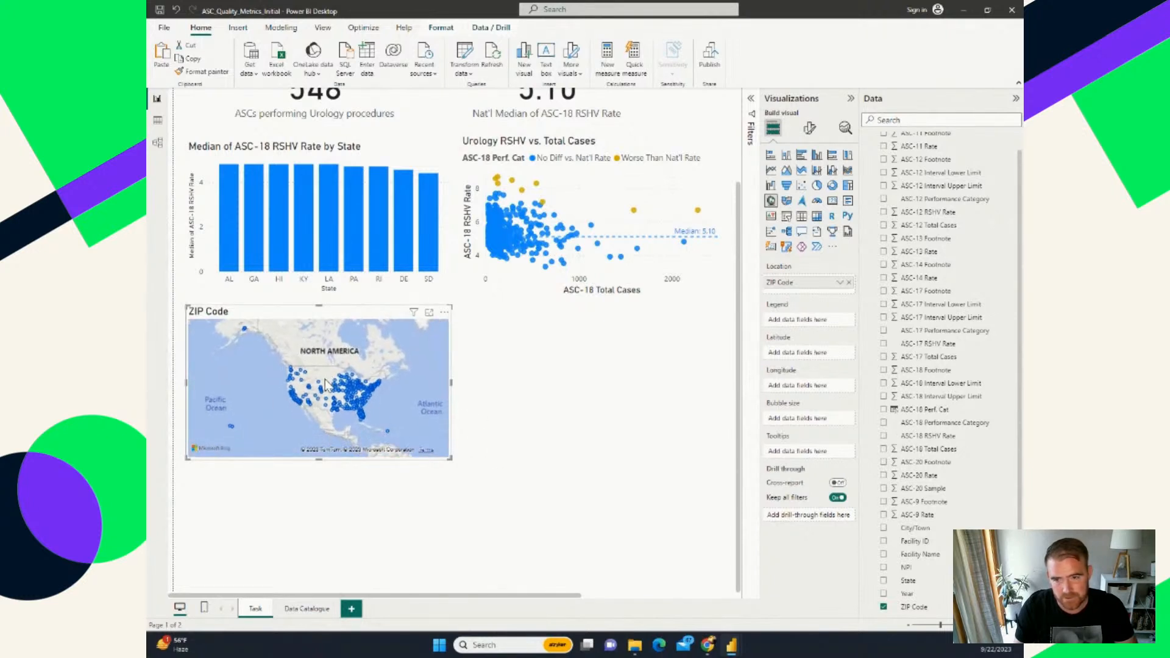
scroll(314, 390, down, 3)
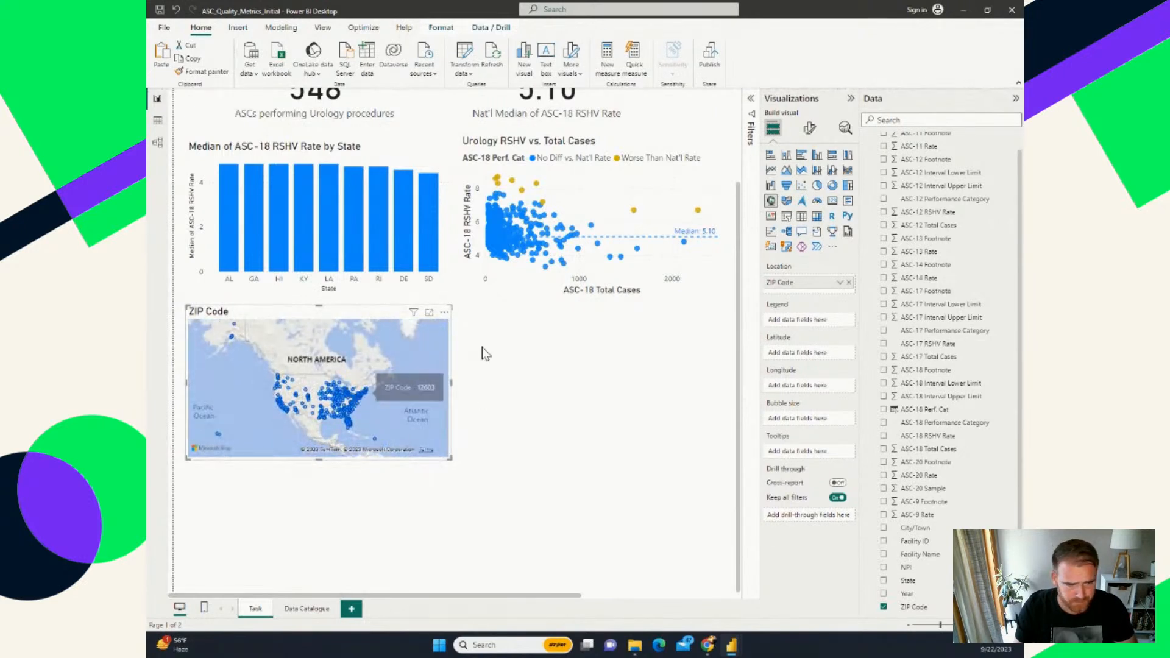
scroll(390, 402, up, 3)
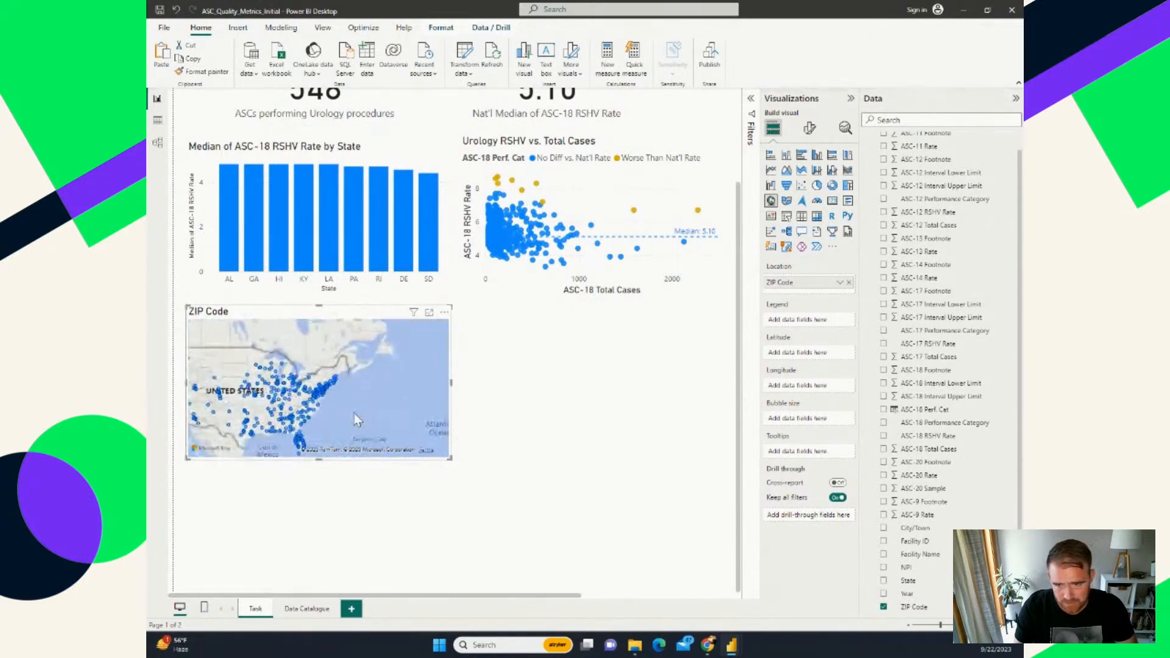
drag(363, 407, 393, 403)
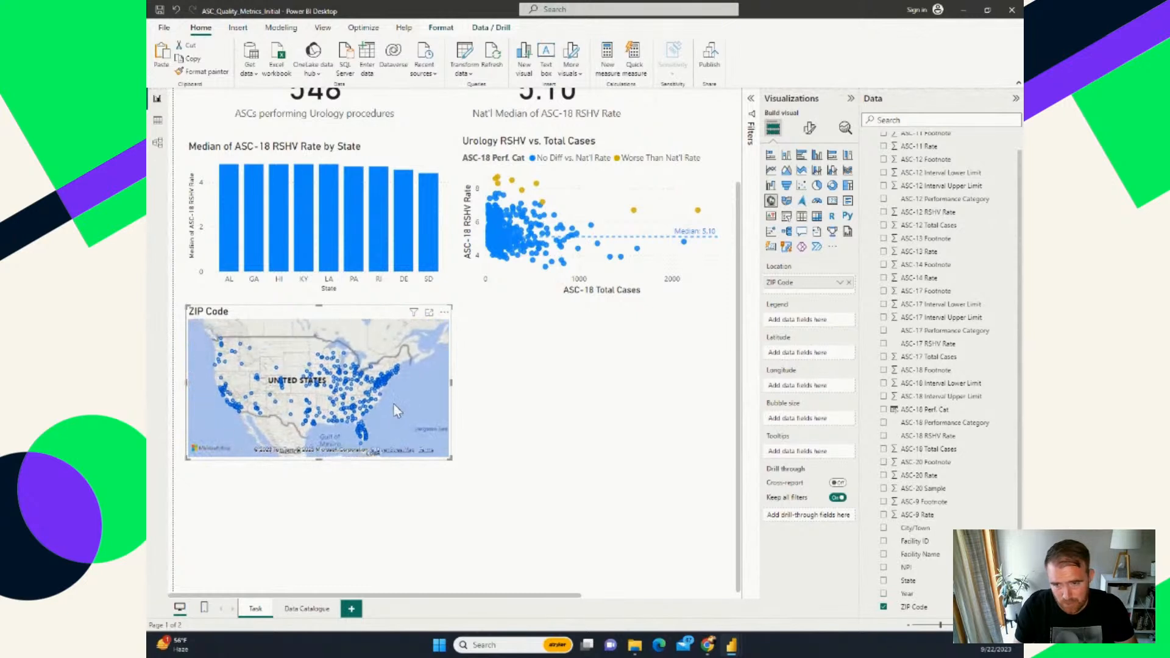
scroll(393, 404, down, 3)
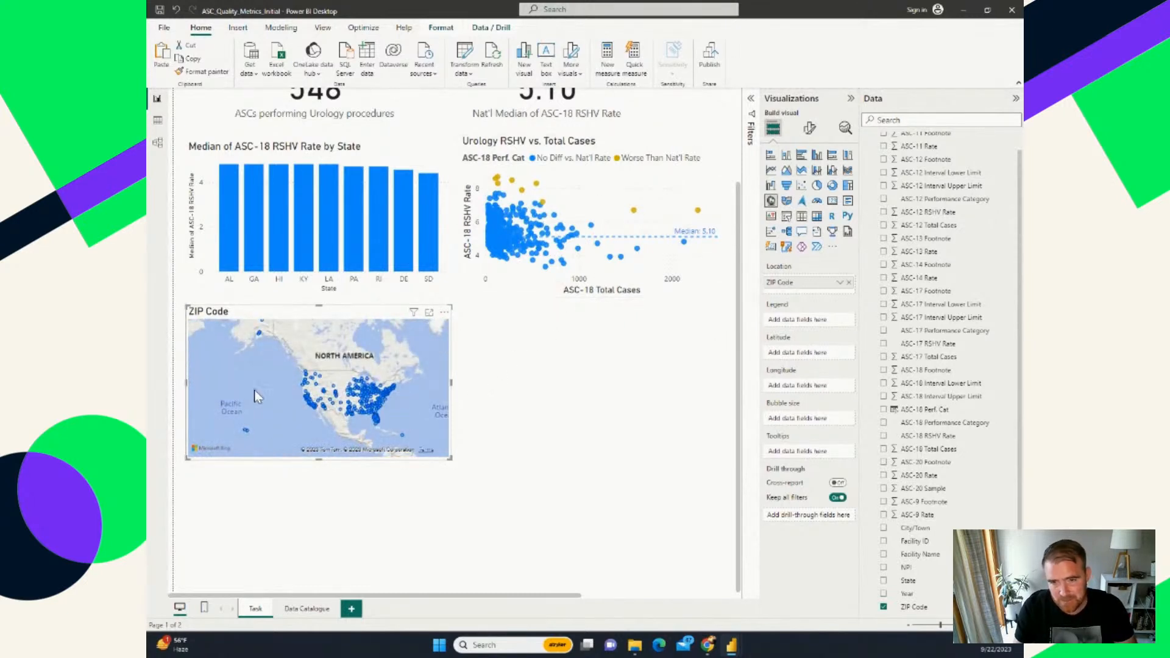
scroll(265, 408, up, 1)
scroll(356, 423, down, 1)
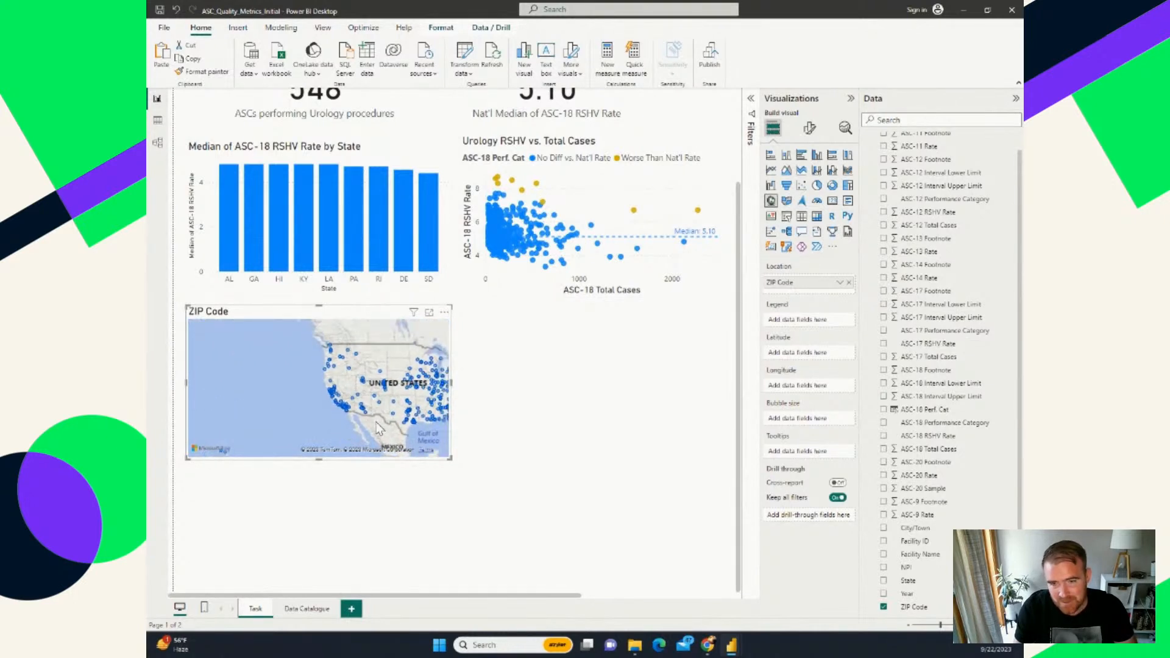
drag(384, 428, 365, 424)
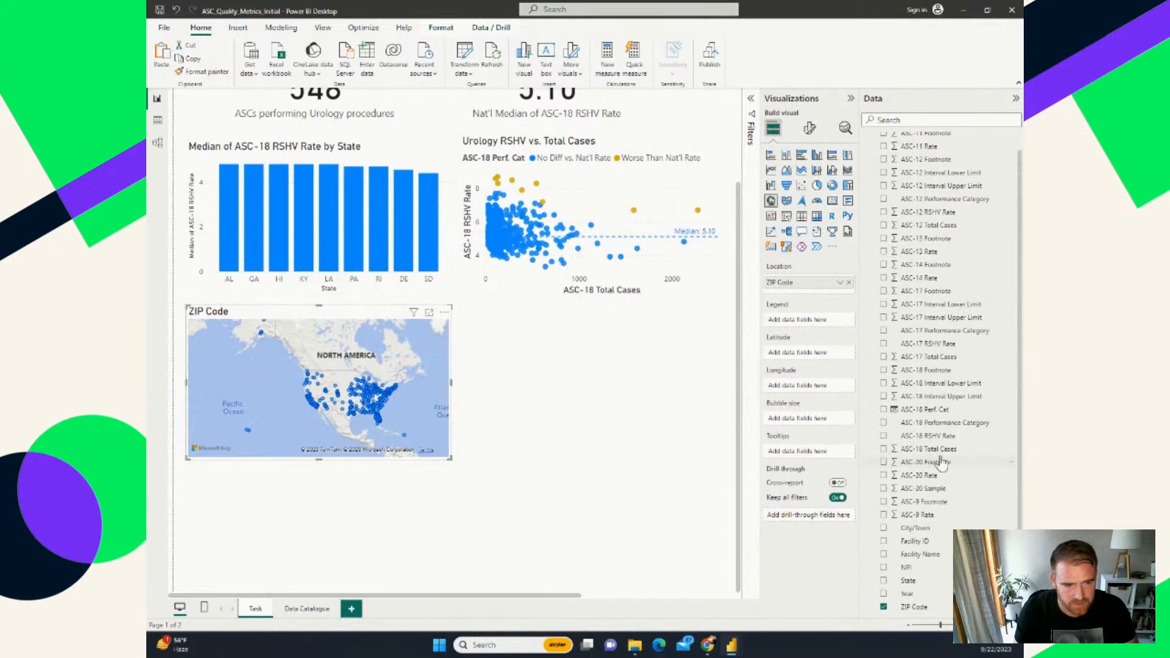
Step: Add Facility Name as a visual-level filter on the map and set its filter type to Top N
click(751, 101)
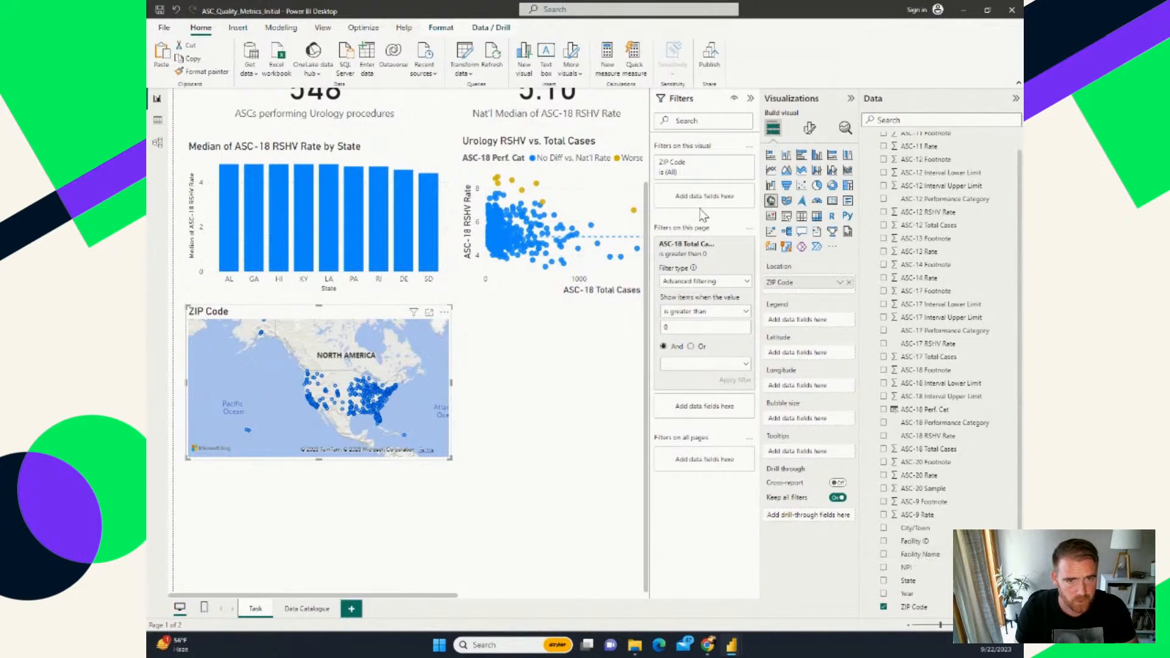
drag(908, 553, 700, 199)
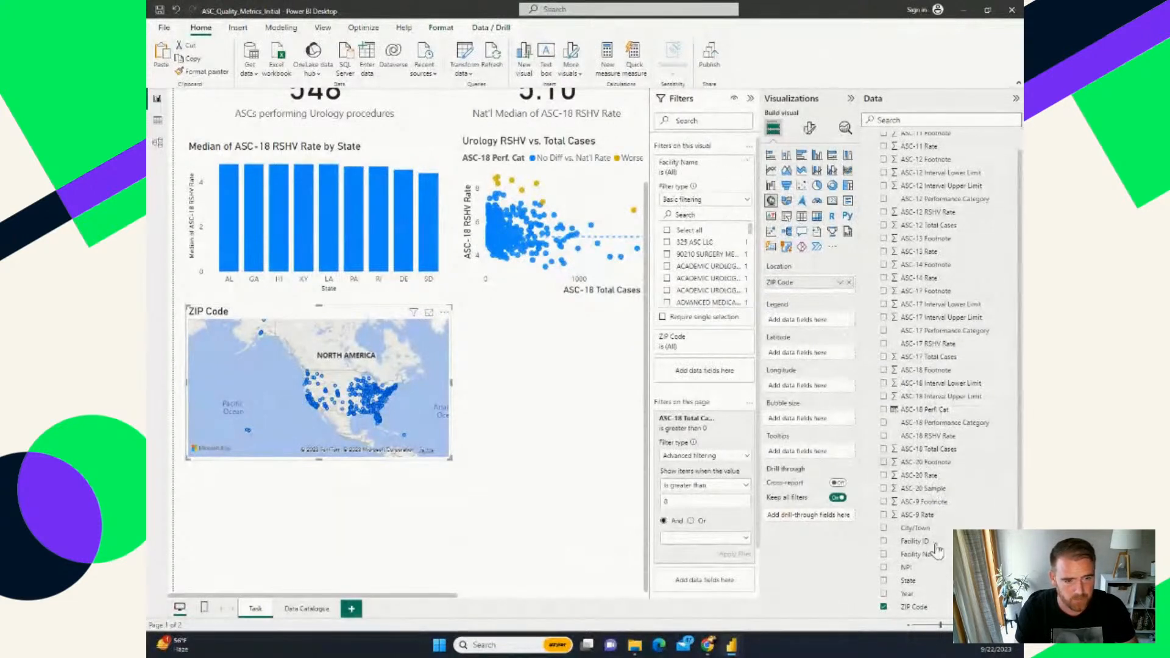
click(678, 201)
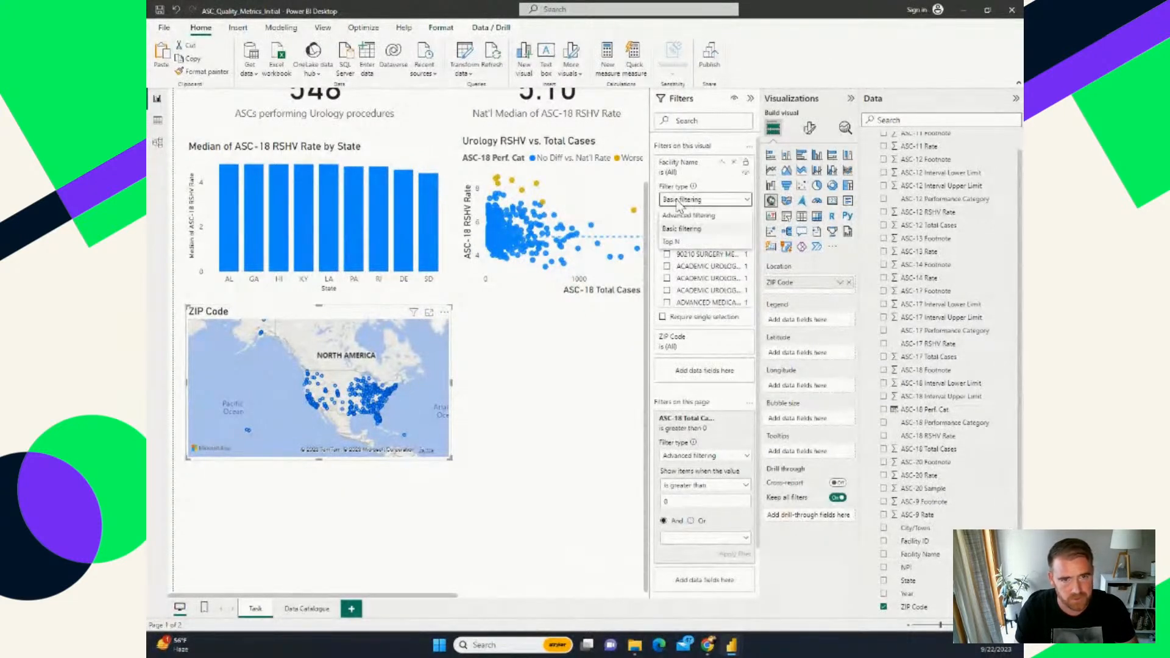
click(672, 243)
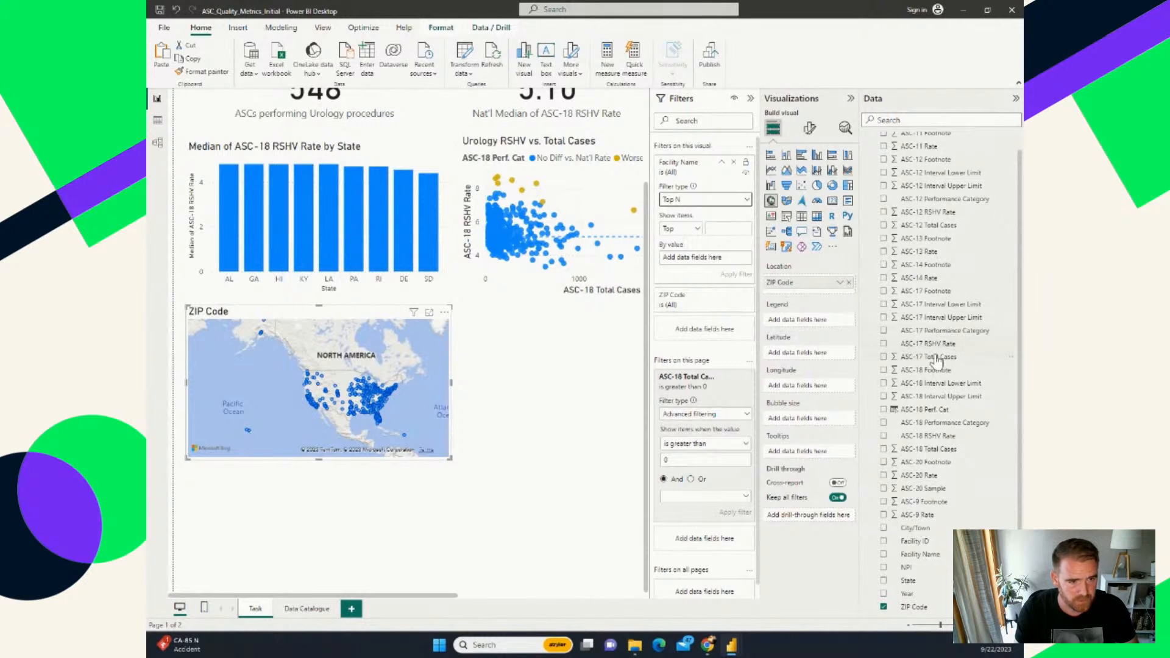
Step: Limit the map to the top 50 facilities by median ASC-18 RSHV Rate and apply the Facility Name filter
mouse_move(936, 364)
mouse_down()
mouse_move(762, 228)
mouse_move(716, 268)
mouse_move(955, 363)
mouse_move(943, 364)
mouse_up()
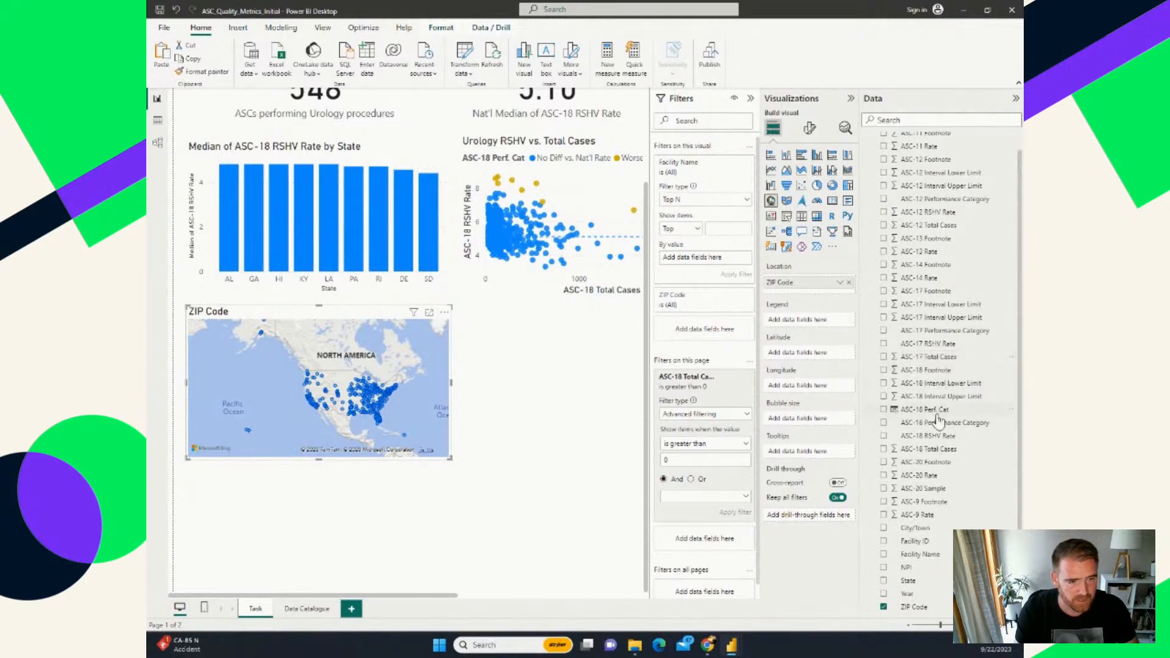
drag(875, 408, 707, 261)
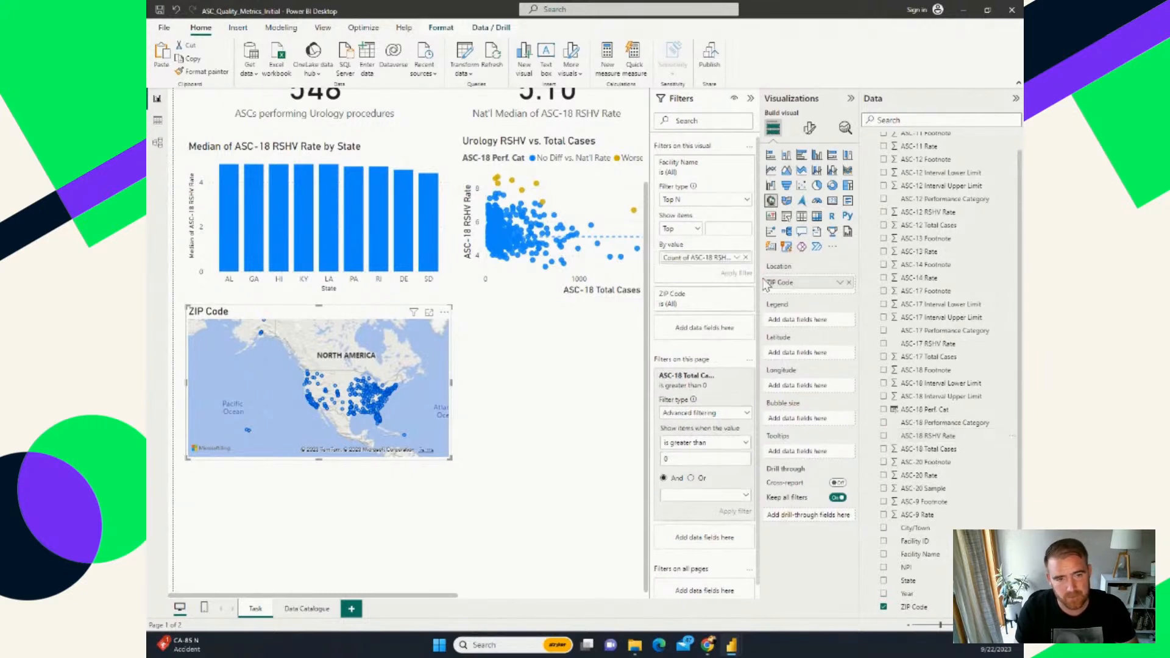
click(736, 259)
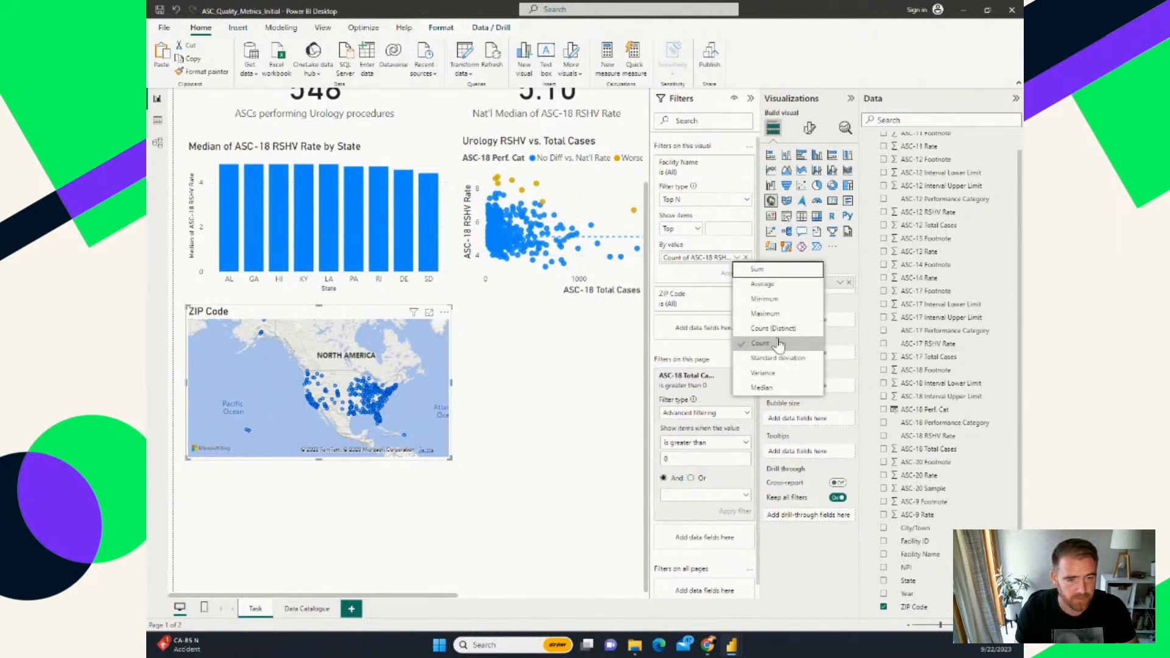
click(762, 387)
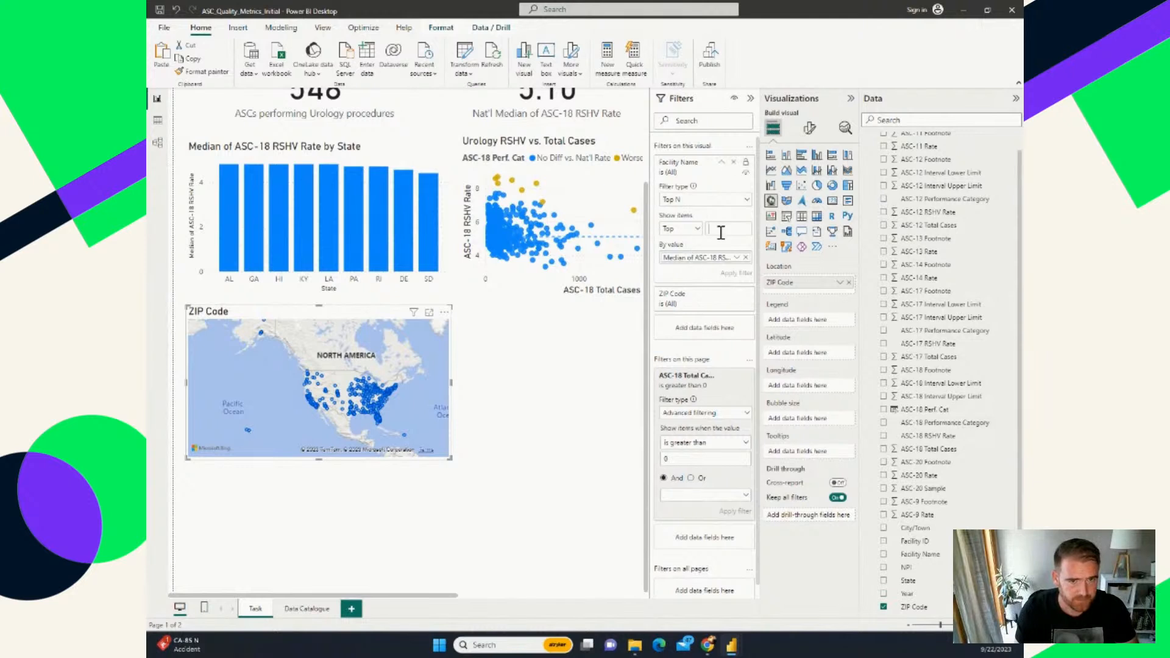
text(50)
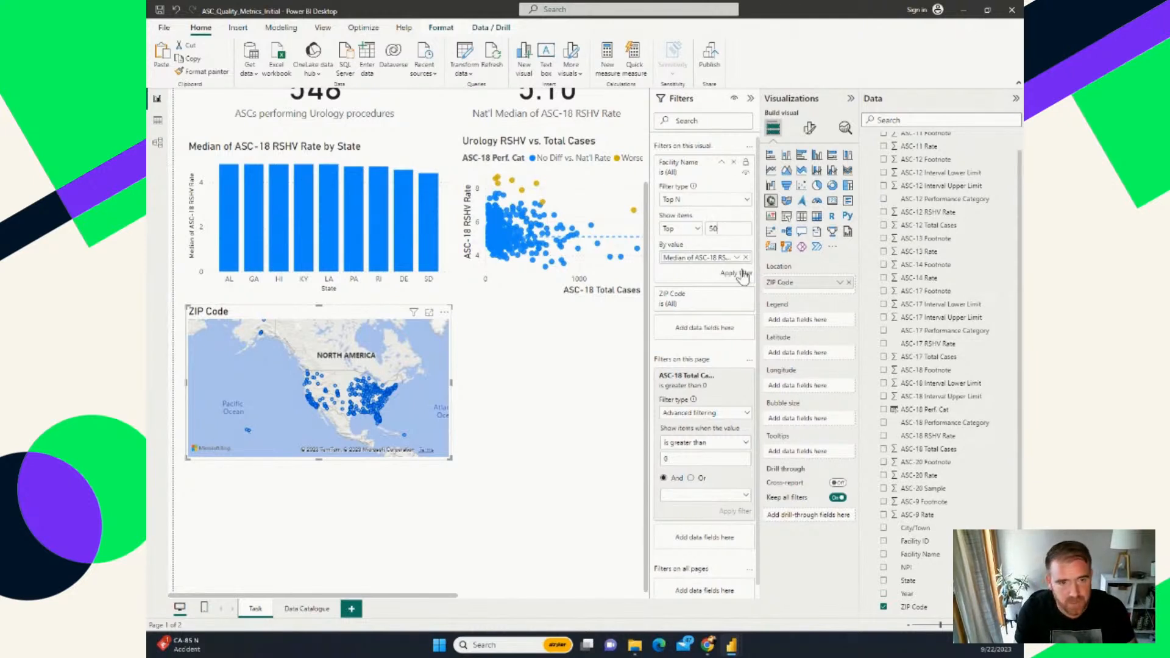
click(736, 273)
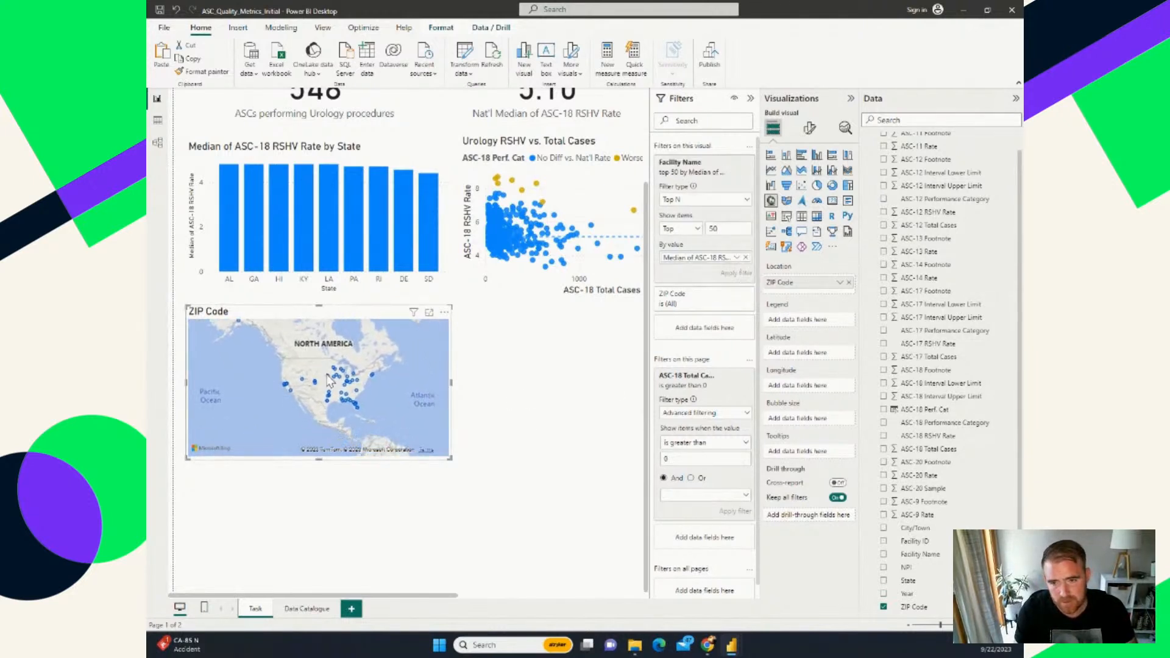
Step: Enlarge the map to span the width beneath both charts and inspect the filtered facility locations across the United States
click(481, 480)
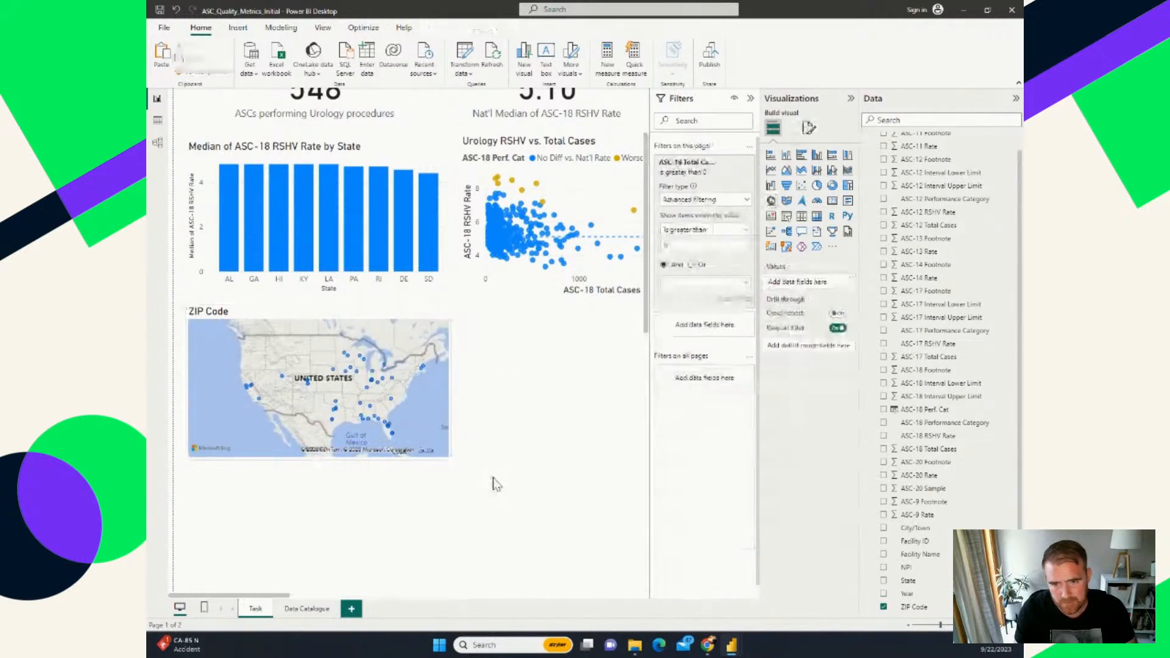
drag(452, 464, 640, 501)
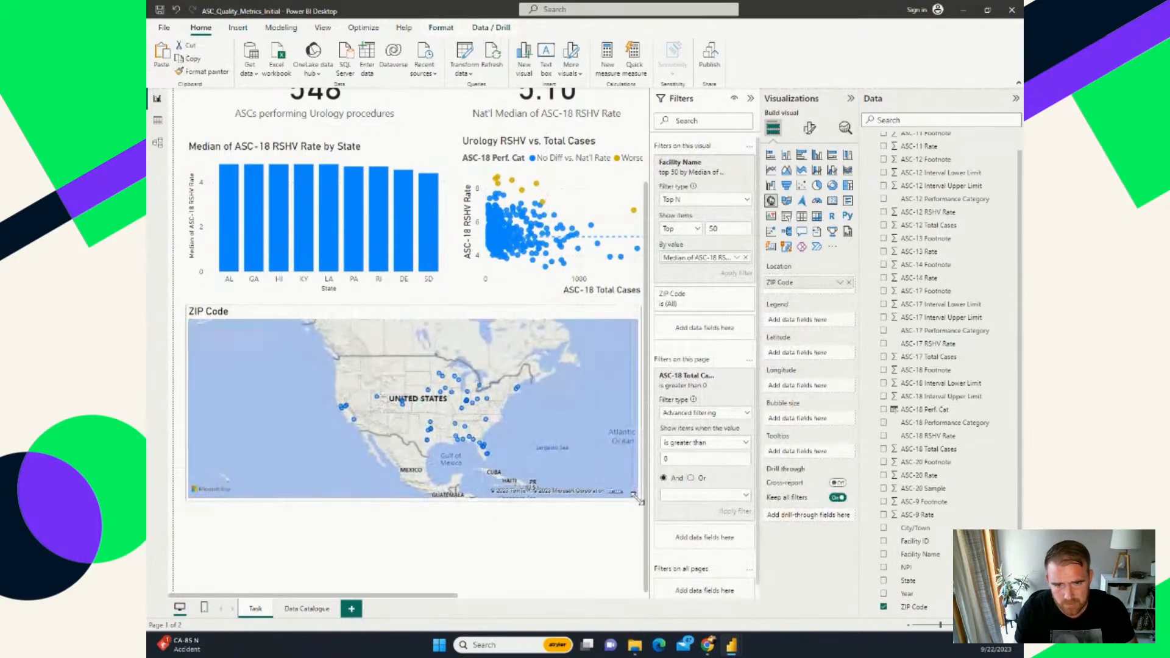
drag(447, 596, 534, 596)
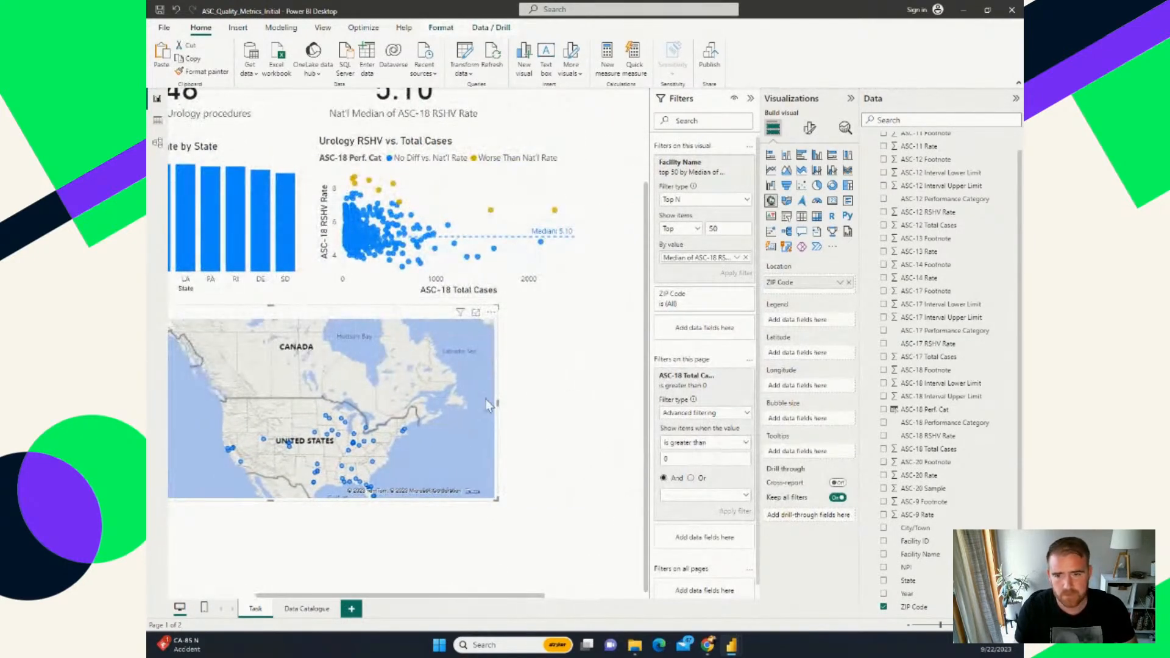
drag(425, 416, 431, 391)
scroll(431, 390, up, 2)
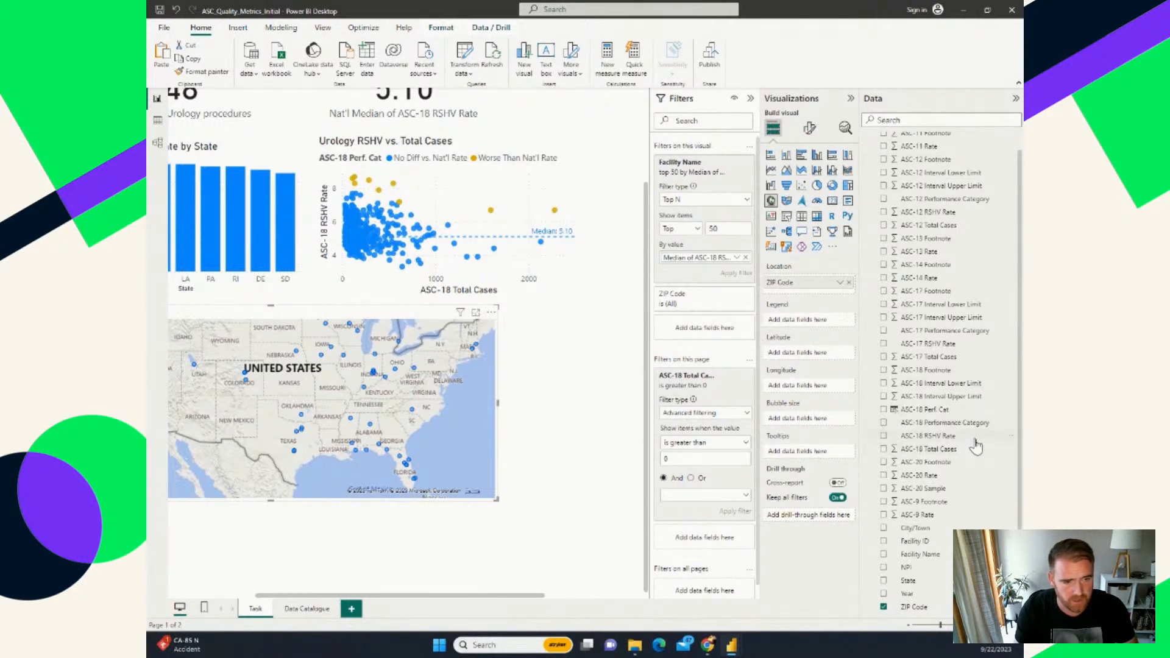
Step: Size the map bubbles by the sum of ASC-18 Total Cases and inspect their distribution across the country
drag(942, 453, 820, 421)
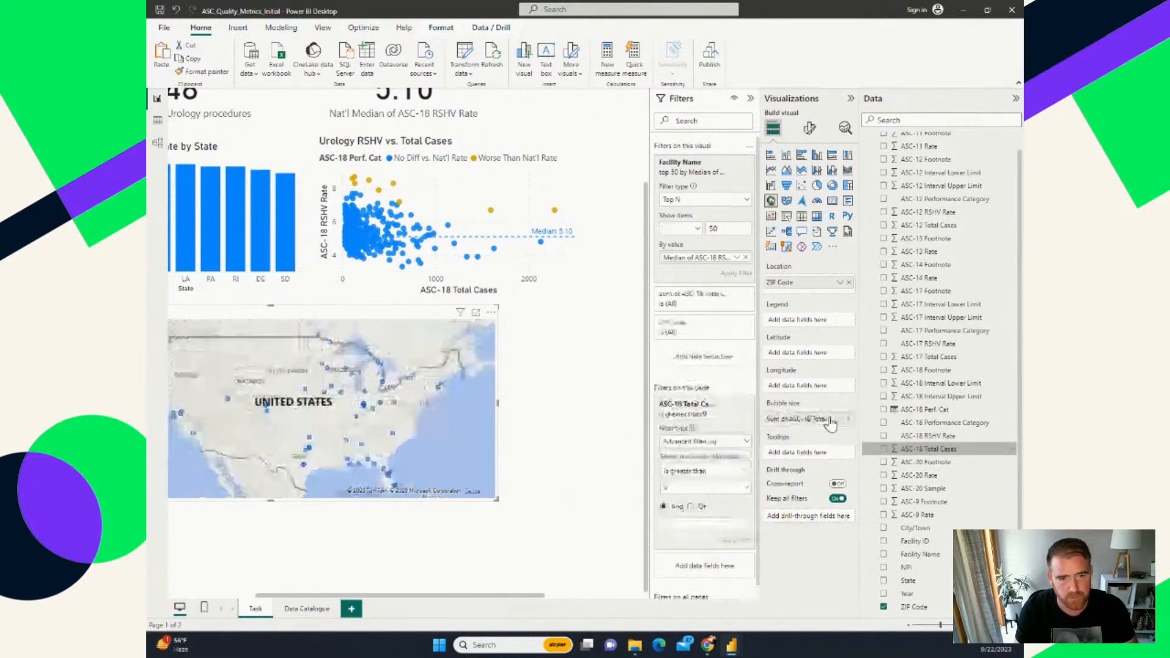
drag(309, 399, 345, 459)
scroll(326, 423, up, 1)
scroll(327, 423, up, 2)
scroll(345, 460, down, 2)
drag(429, 404, 422, 396)
scroll(360, 430, up, 3)
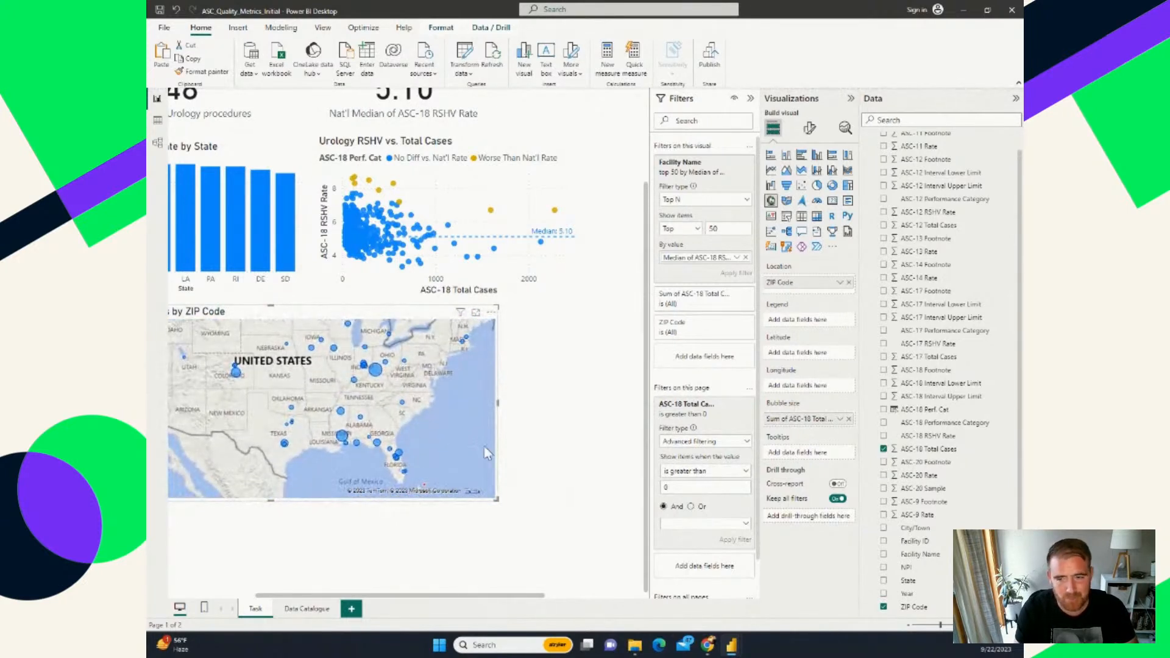
drag(373, 597, 281, 609)
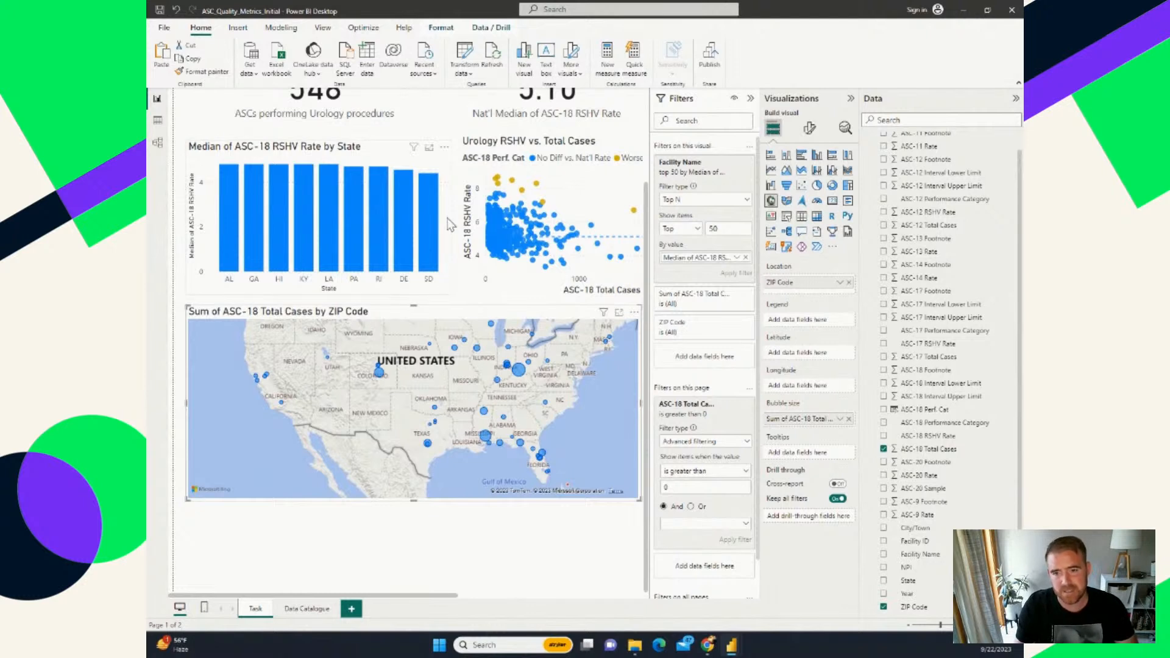
mouse_move(596, 379)
mouse_down()
mouse_move(610, 382)
mouse_move(589, 393)
mouse_move(591, 410)
mouse_move(595, 397)
mouse_up()
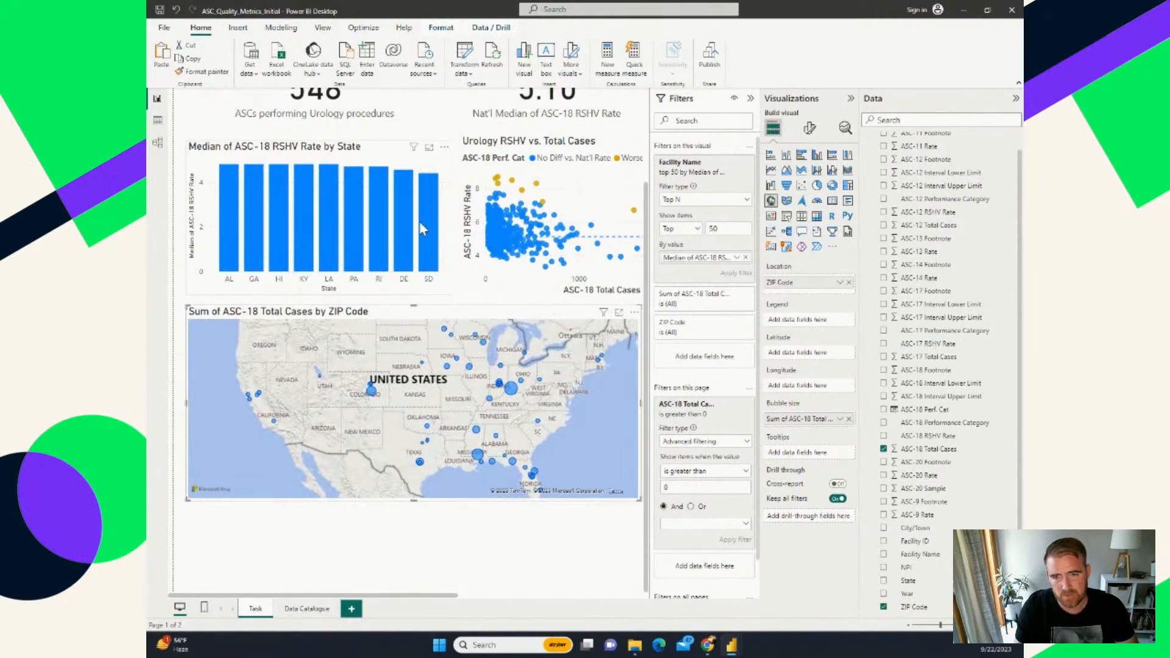
Step: Cross-filter the page by the AL bar in the state chart to check which facilities the map displays
click(236, 207)
click(235, 207)
click(236, 206)
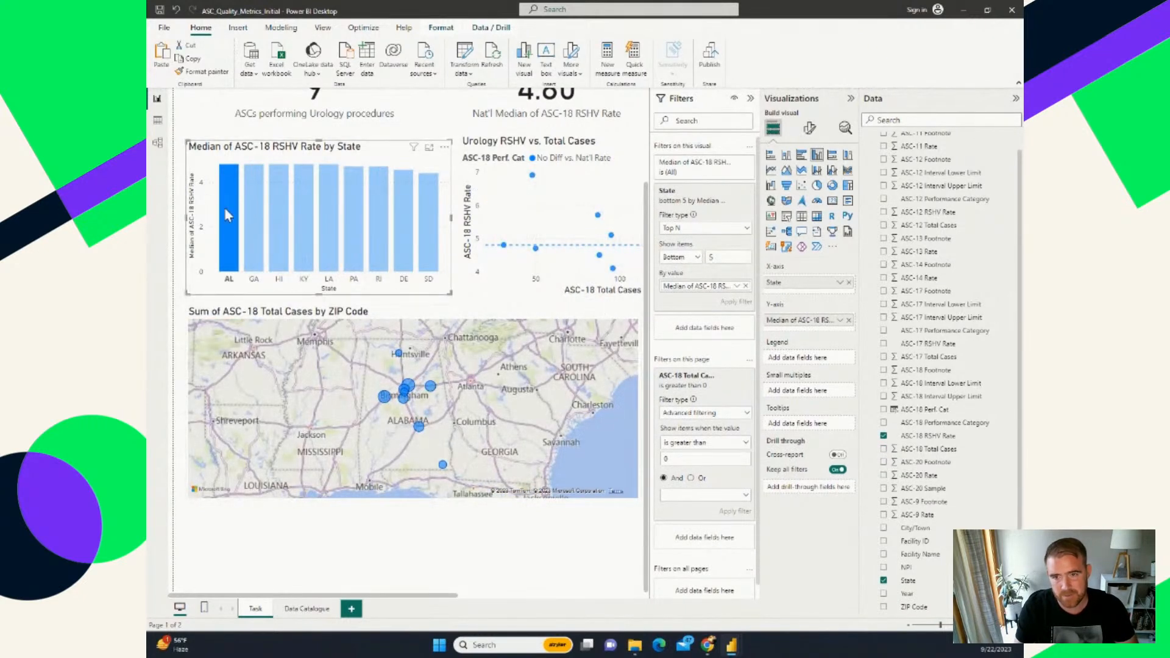
mouse_move(235, 232)
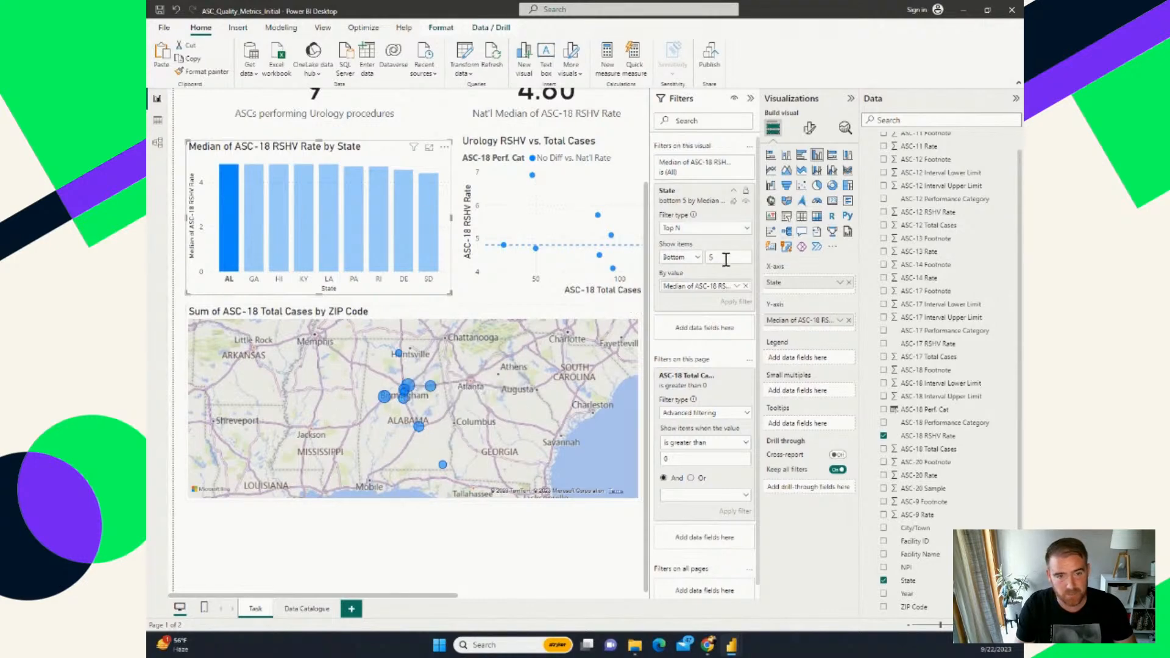
Step: Switch the map's Facility Name filter from Top to Bottom items and apply it
click(391, 315)
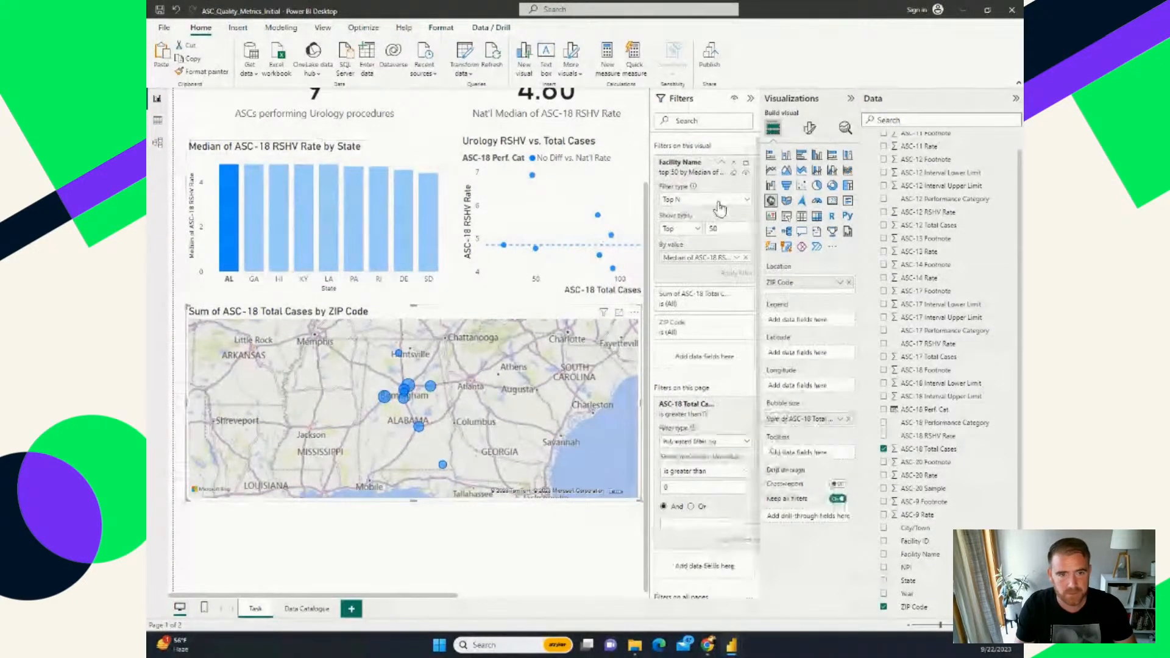
click(689, 229)
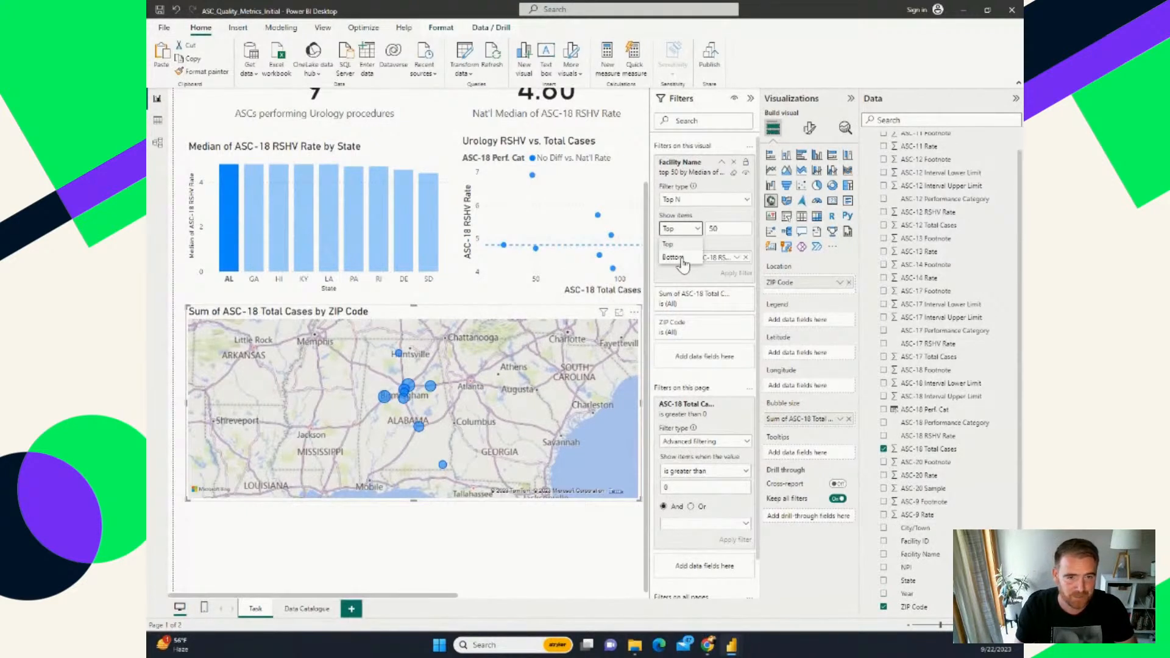
click(681, 260)
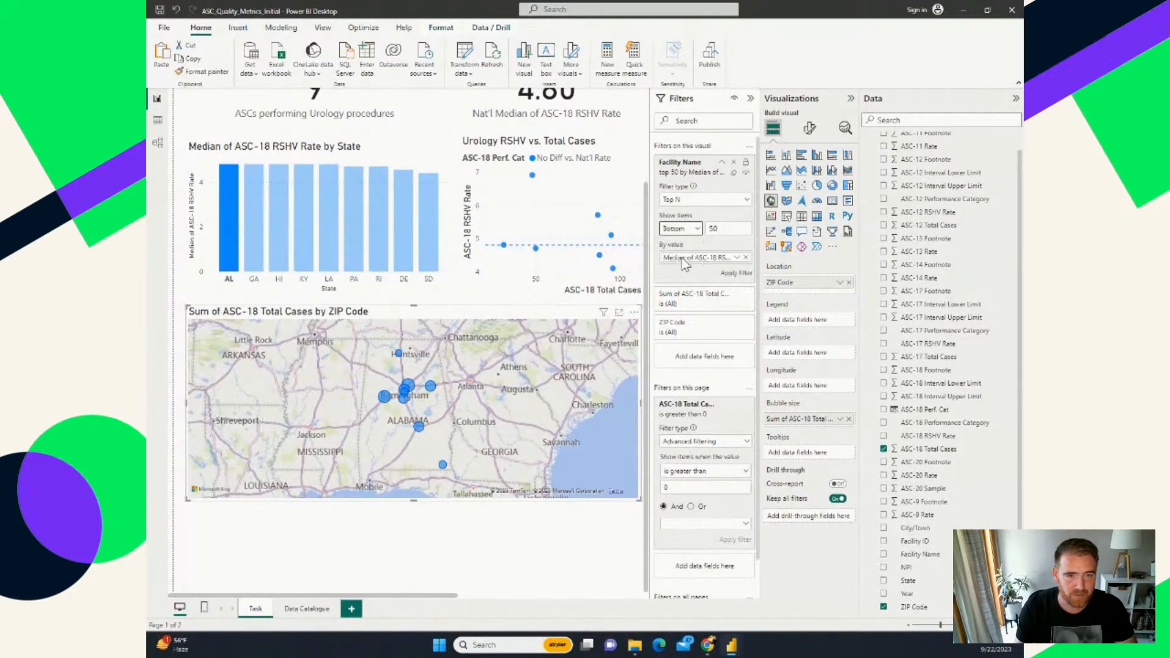
click(736, 274)
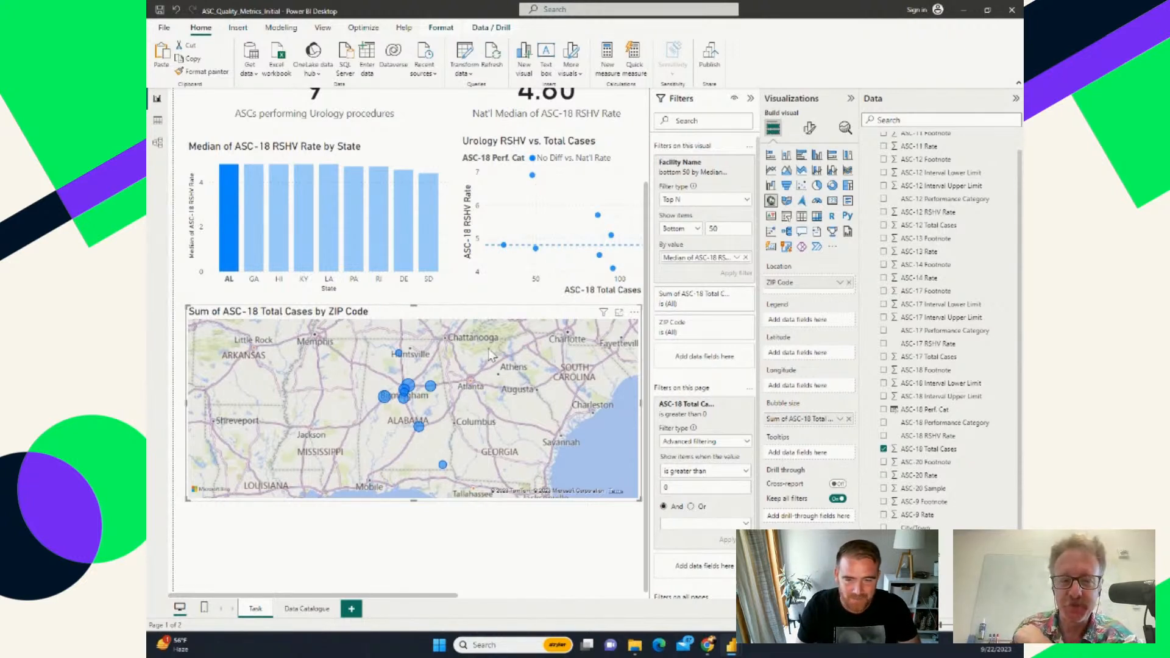
Step: Clear the AL selection and review the nationwide report from its title to the map
click(222, 247)
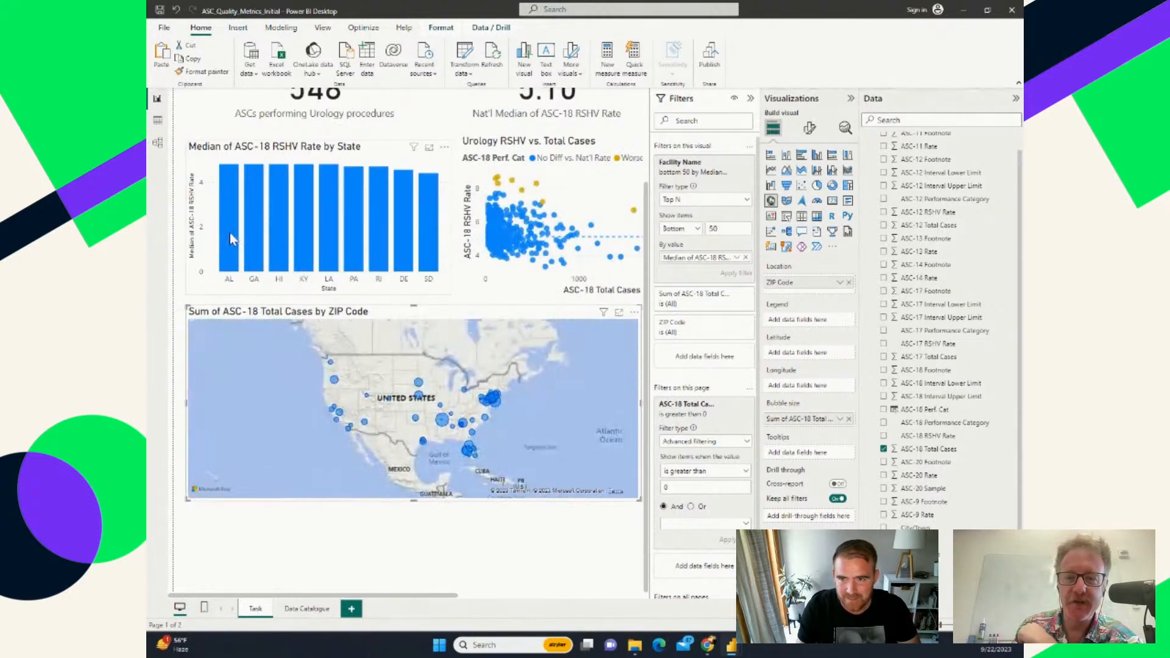
mouse_move(224, 197)
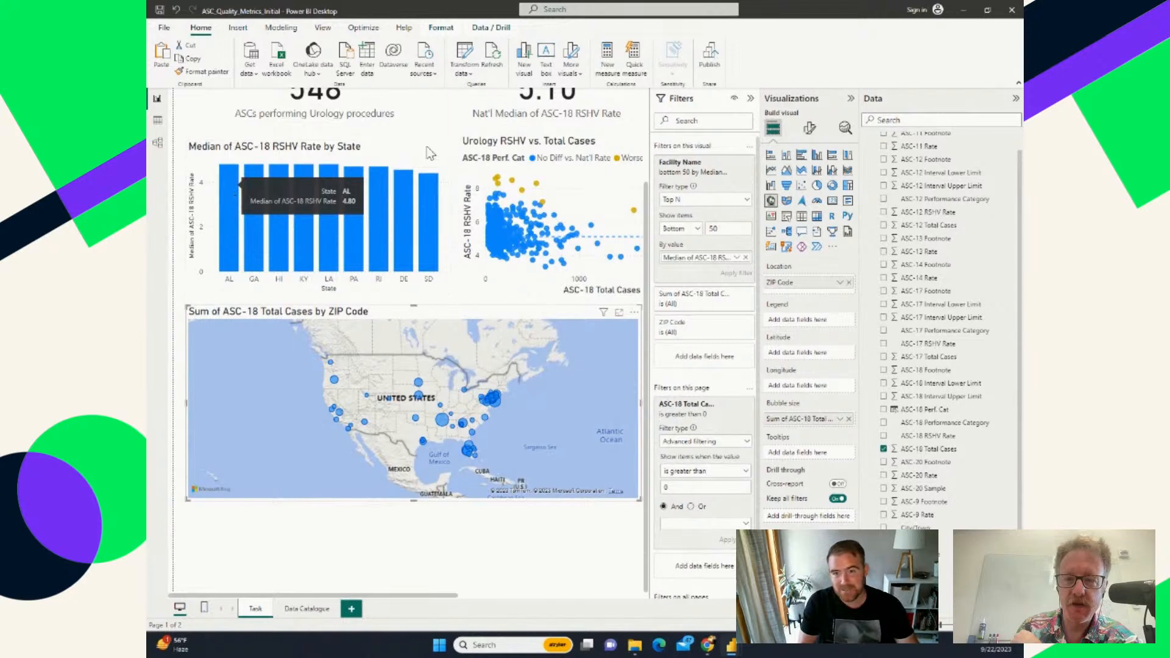
scroll(544, 235, up, 3)
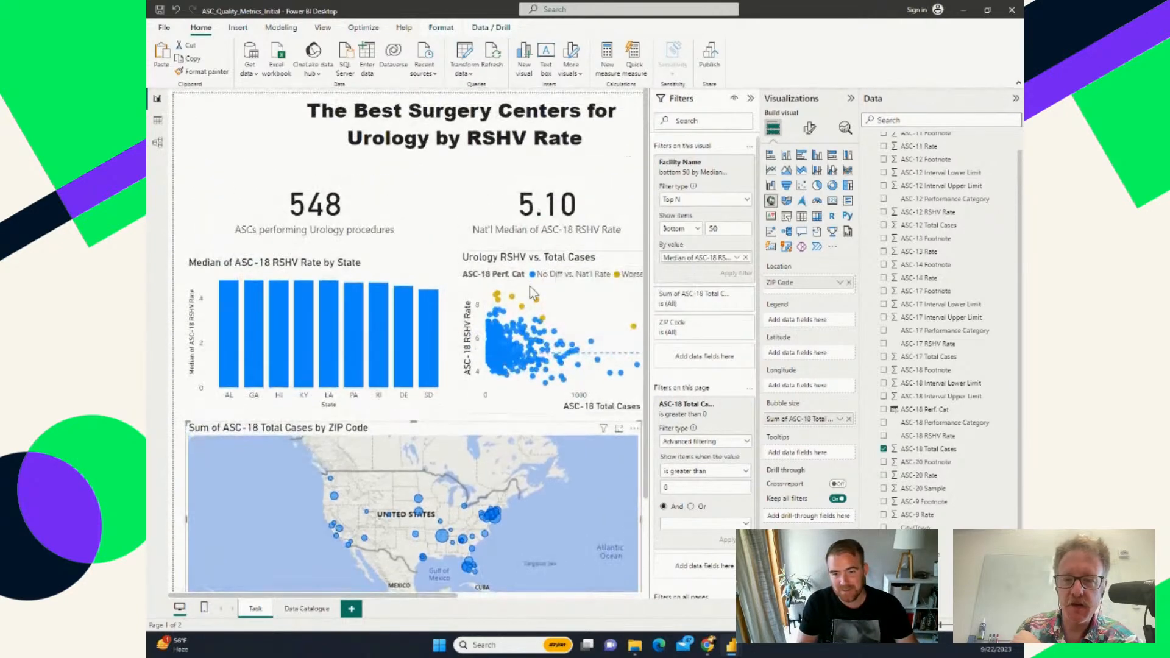
scroll(213, 262, down, 3)
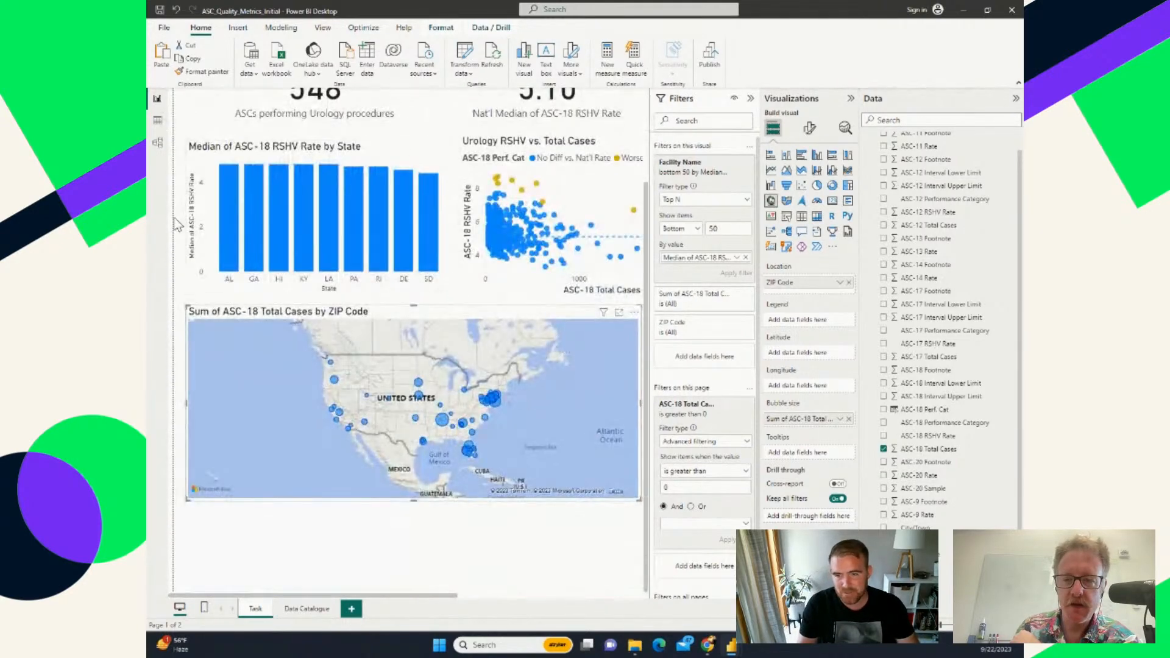
Step: Cross-filter the page by AL and by SD in the state chart to compare their facilities on the map
click(230, 270)
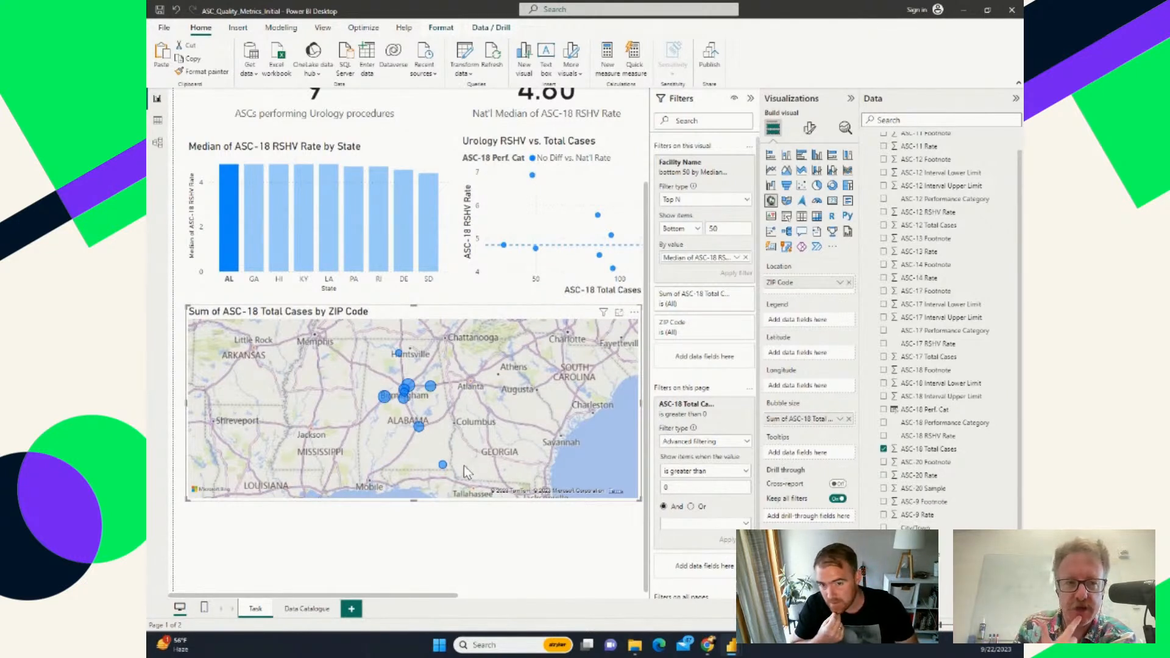
click(364, 154)
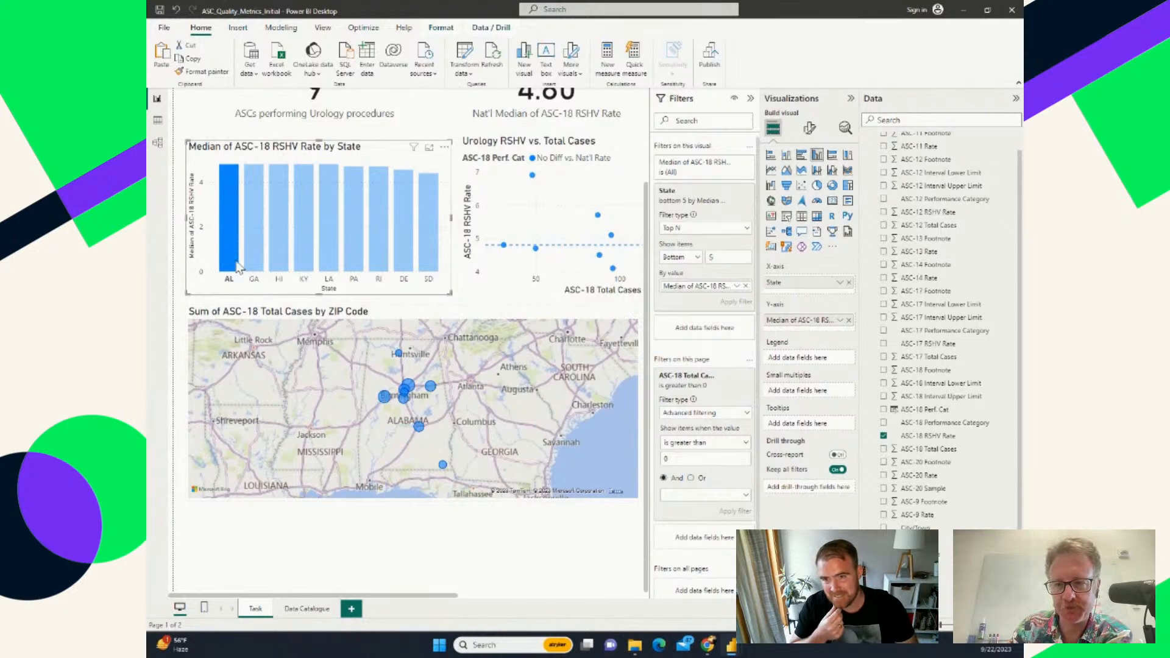
mouse_move(239, 267)
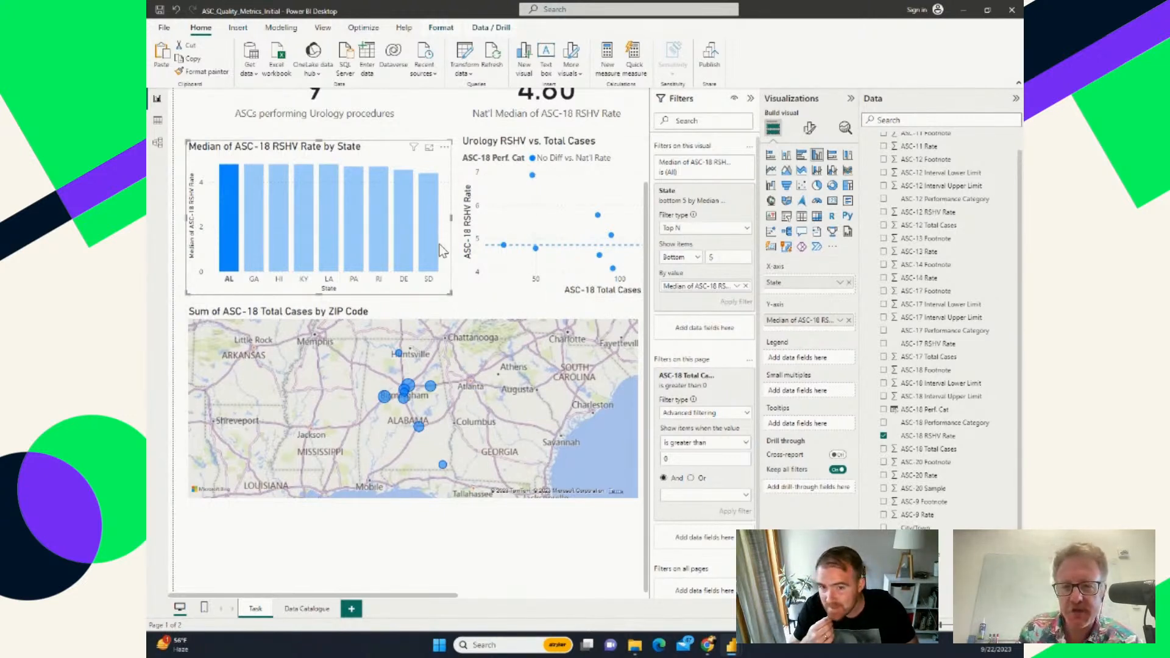
click(423, 241)
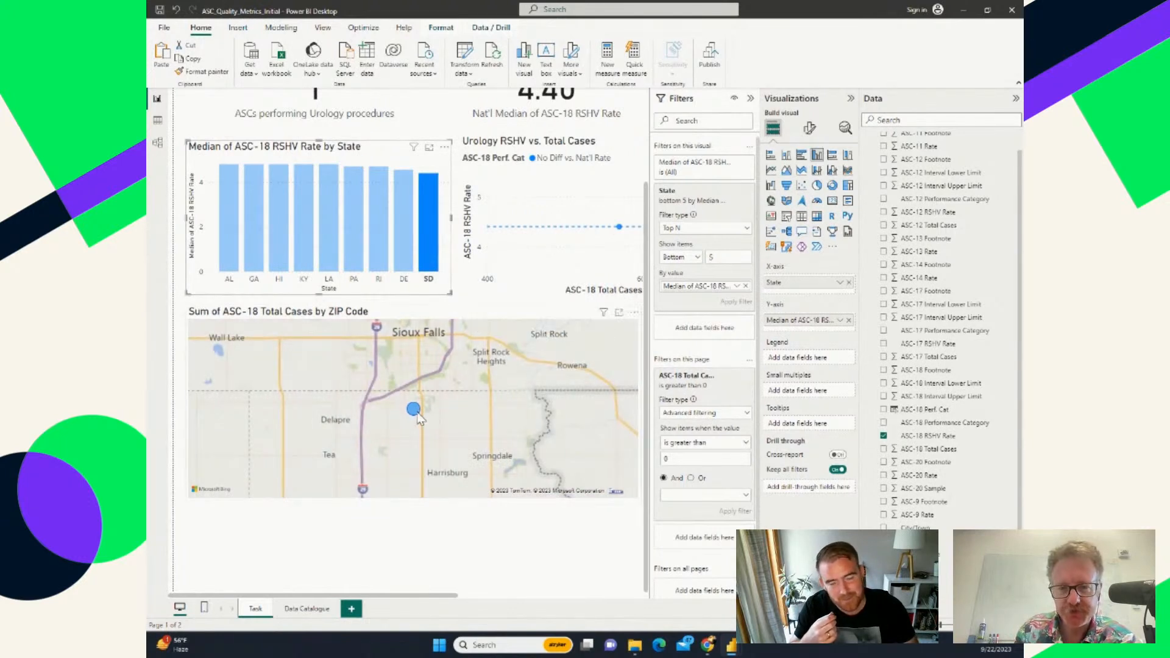
mouse_move(418, 417)
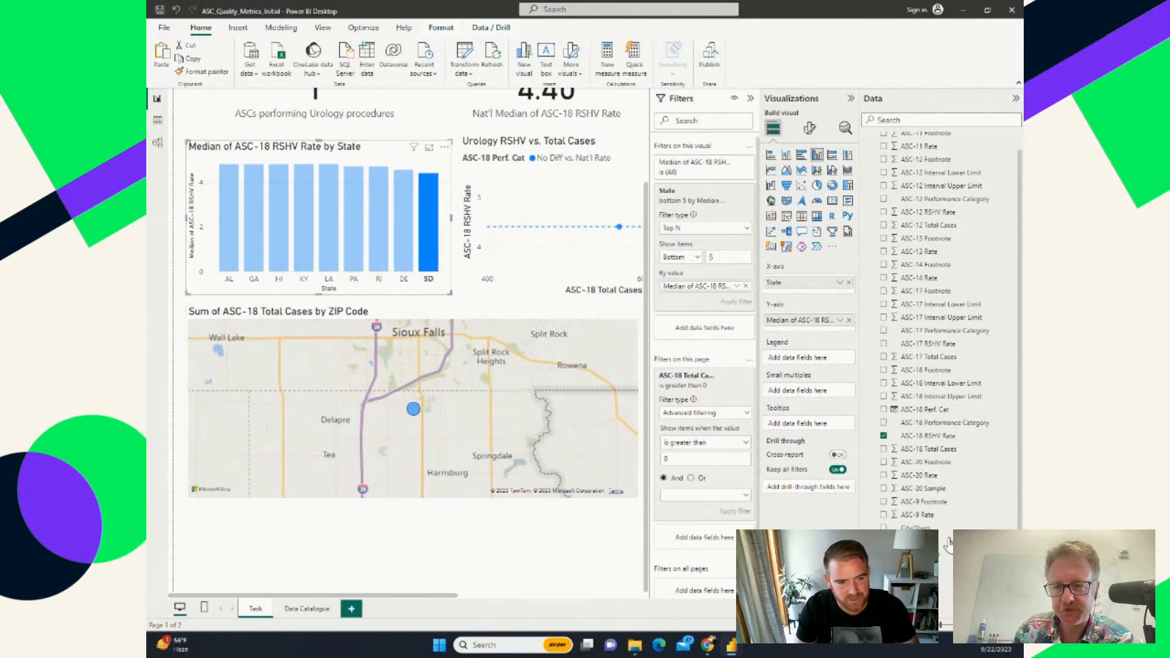
Step: Add Facility Name to the state bar chart's tooltips and deselect the chart
drag(920, 554, 804, 425)
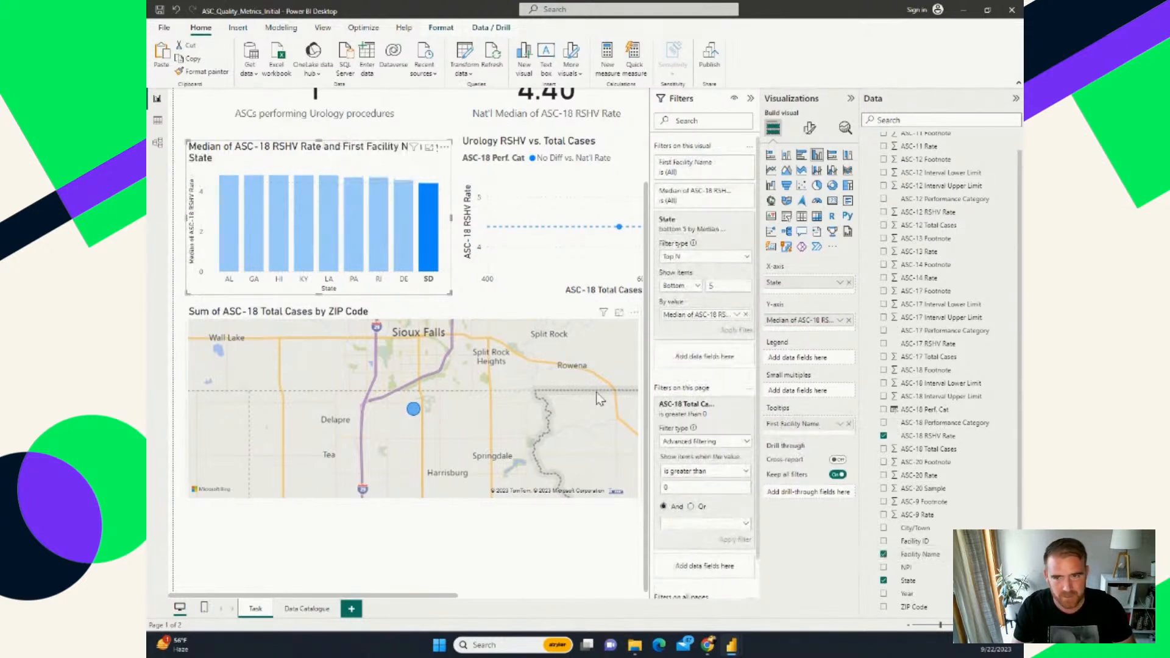
mouse_move(416, 414)
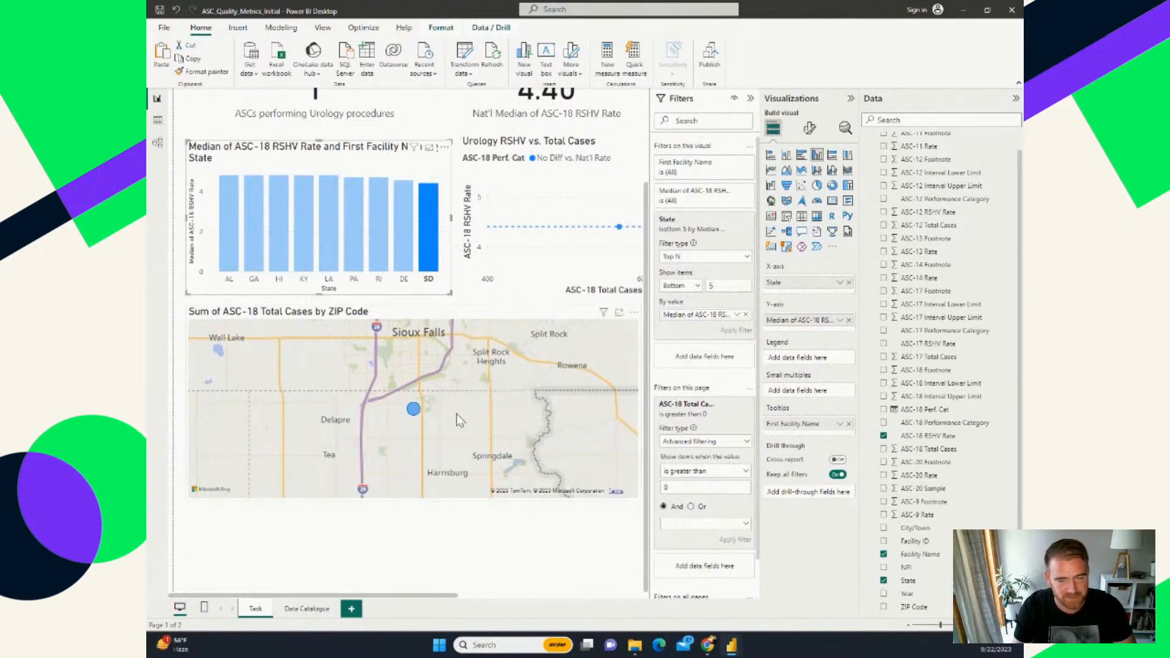
click(517, 521)
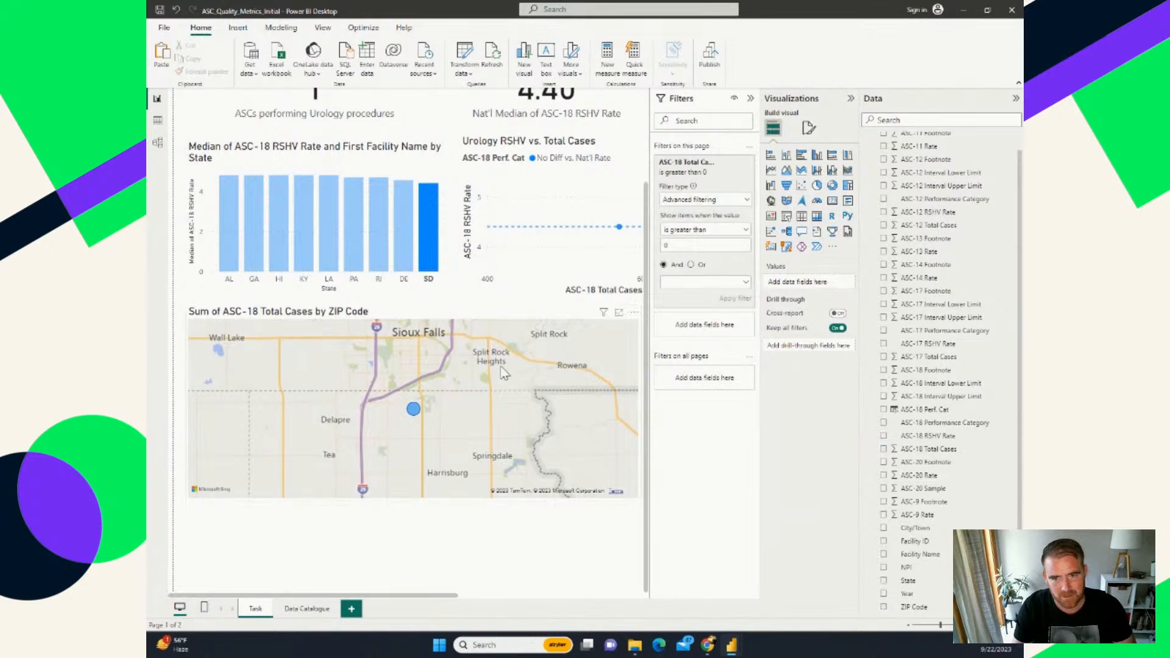
Step: Clear and reapply the SD selection in the state chart to check the tooltip of its facility bubble on the map
click(427, 222)
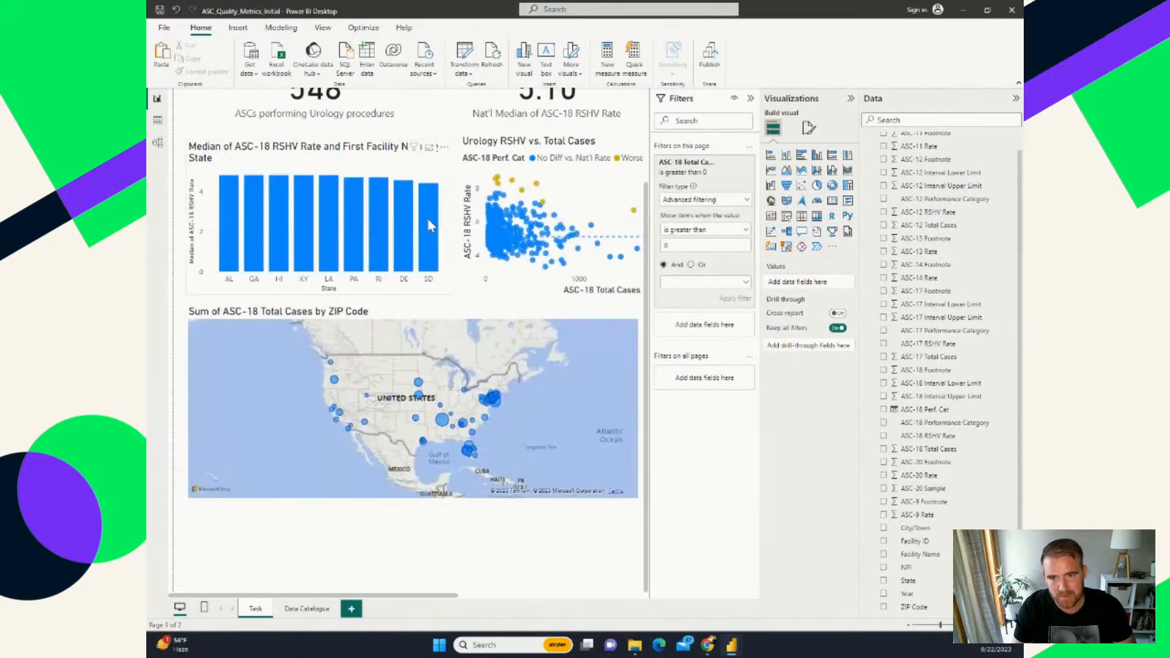
click(426, 223)
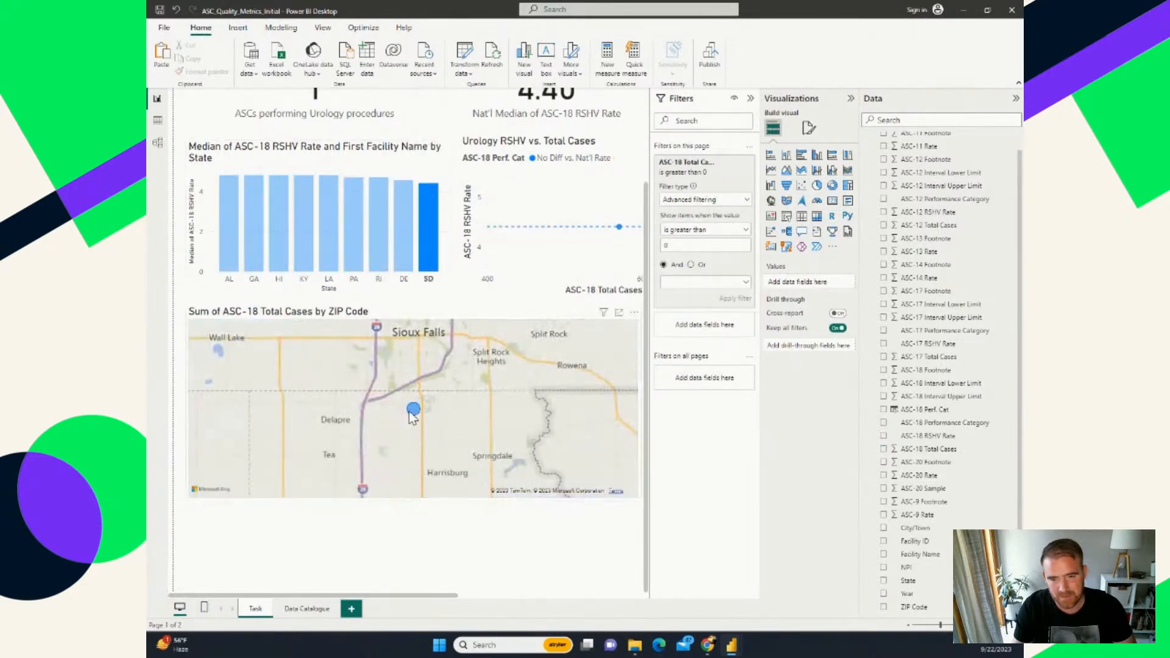
mouse_move(412, 414)
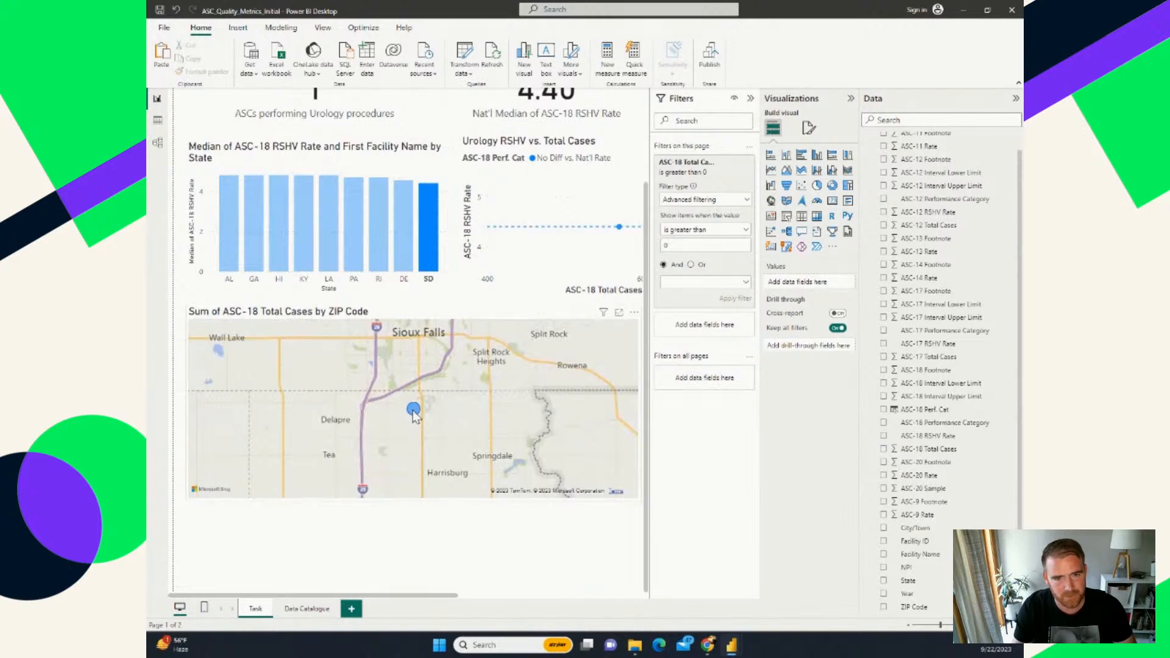
Step: Add Facility Name to the map's tooltips and check the tooltip of the SD facility bubble
click(458, 383)
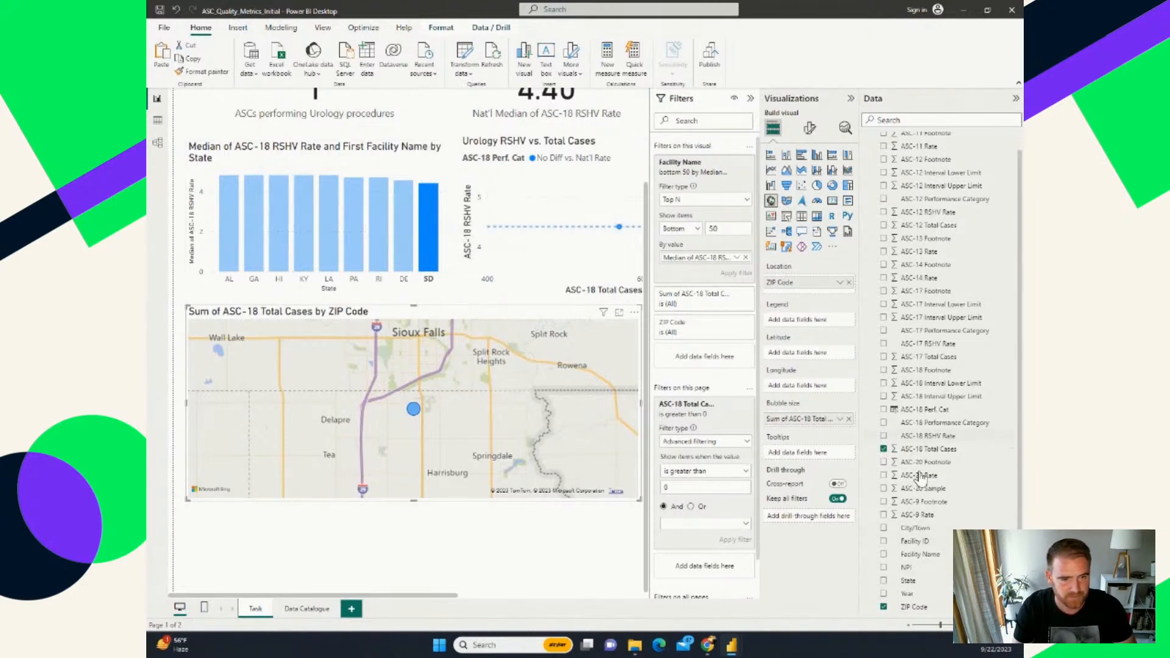
drag(915, 554, 799, 455)
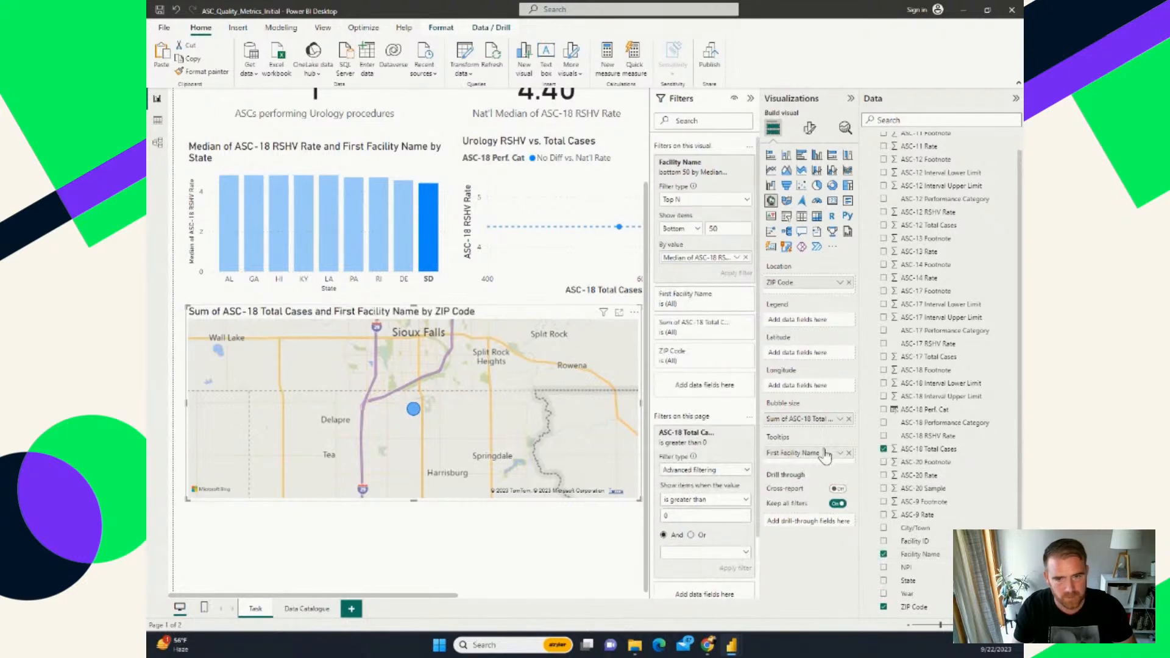
mouse_move(413, 414)
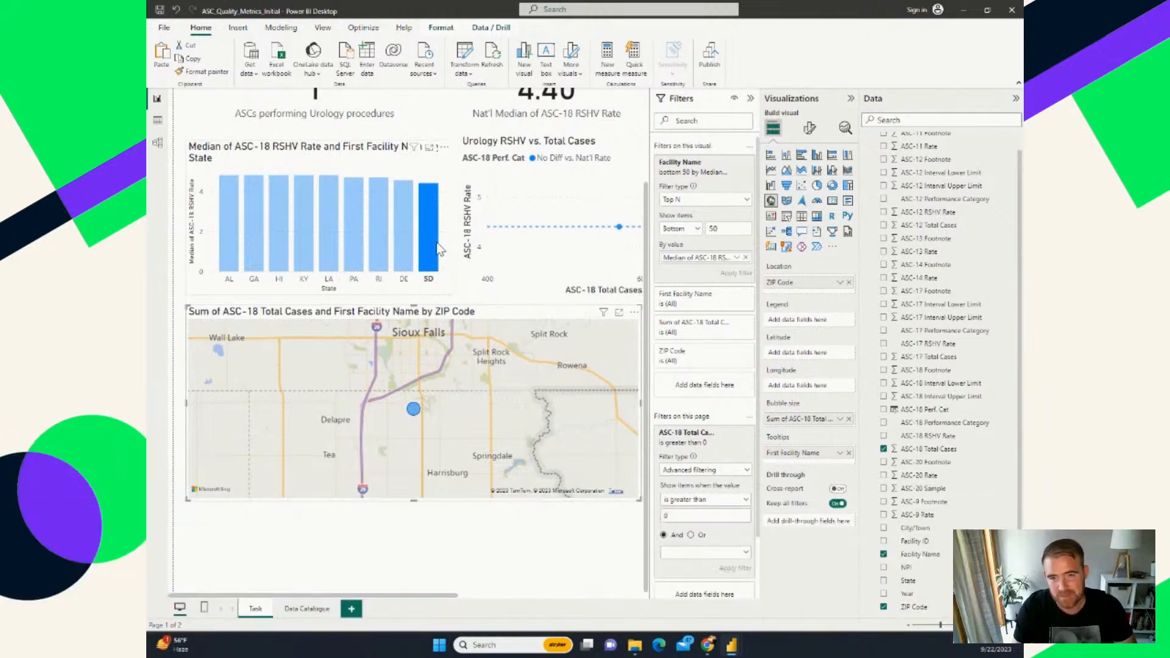
mouse_move(438, 249)
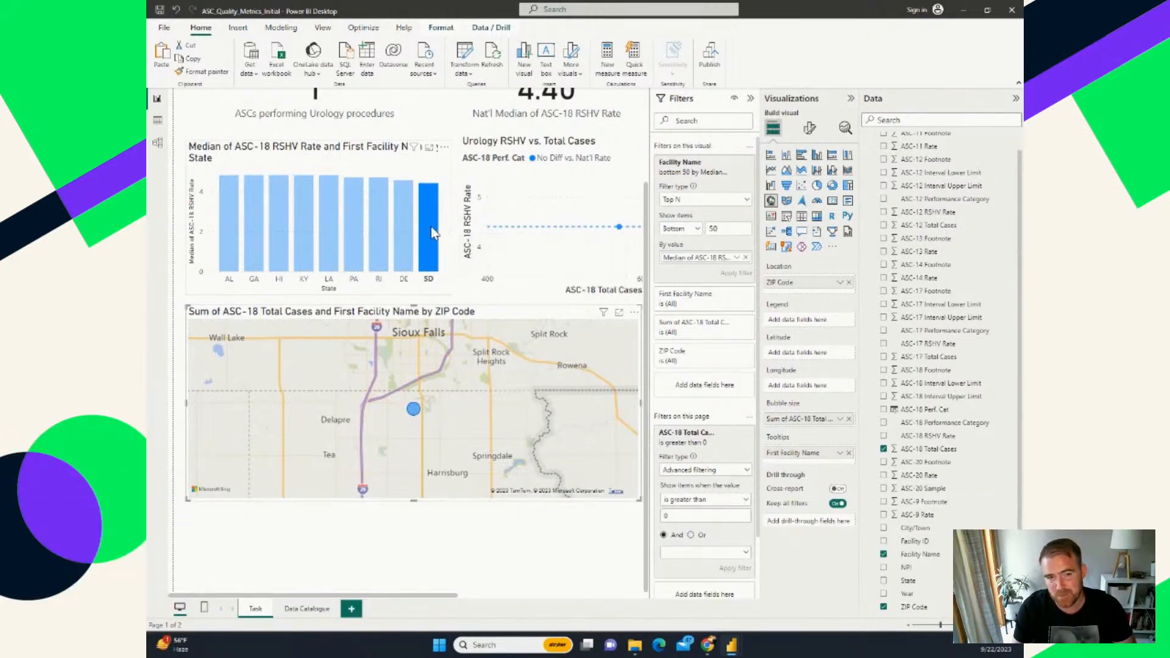
click(735, 326)
click(701, 360)
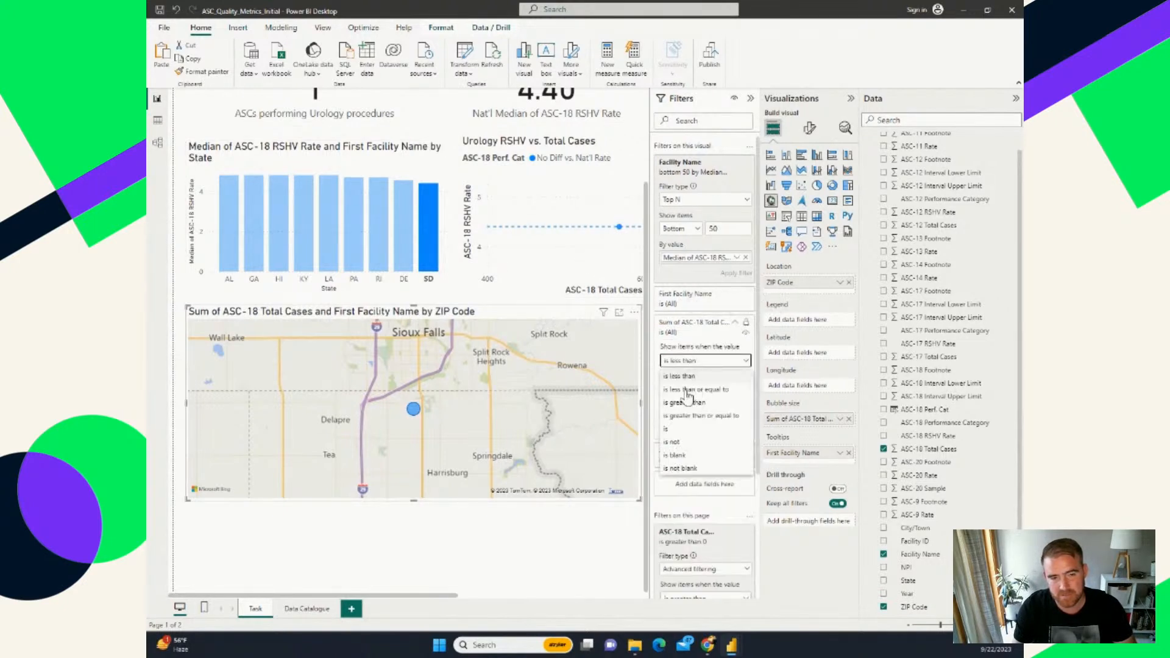
click(441, 157)
click(404, 162)
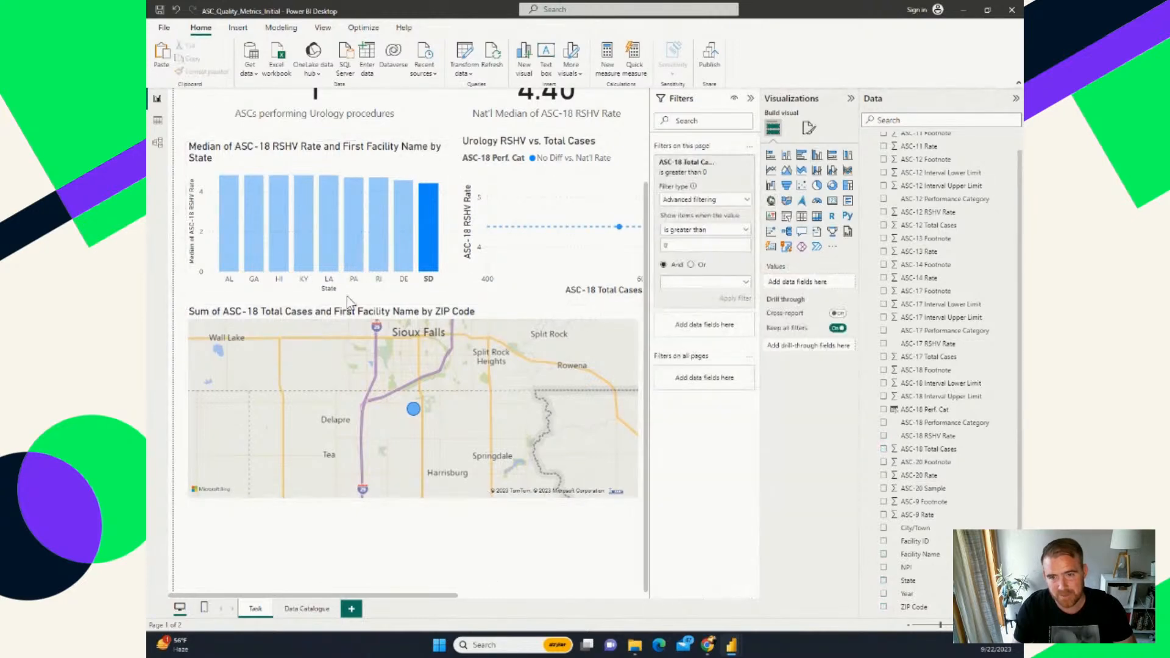
Step: Clear the SD selection and try a visual-level filter of ASC-18 Total Cases greater than 5 on the state chart
click(437, 256)
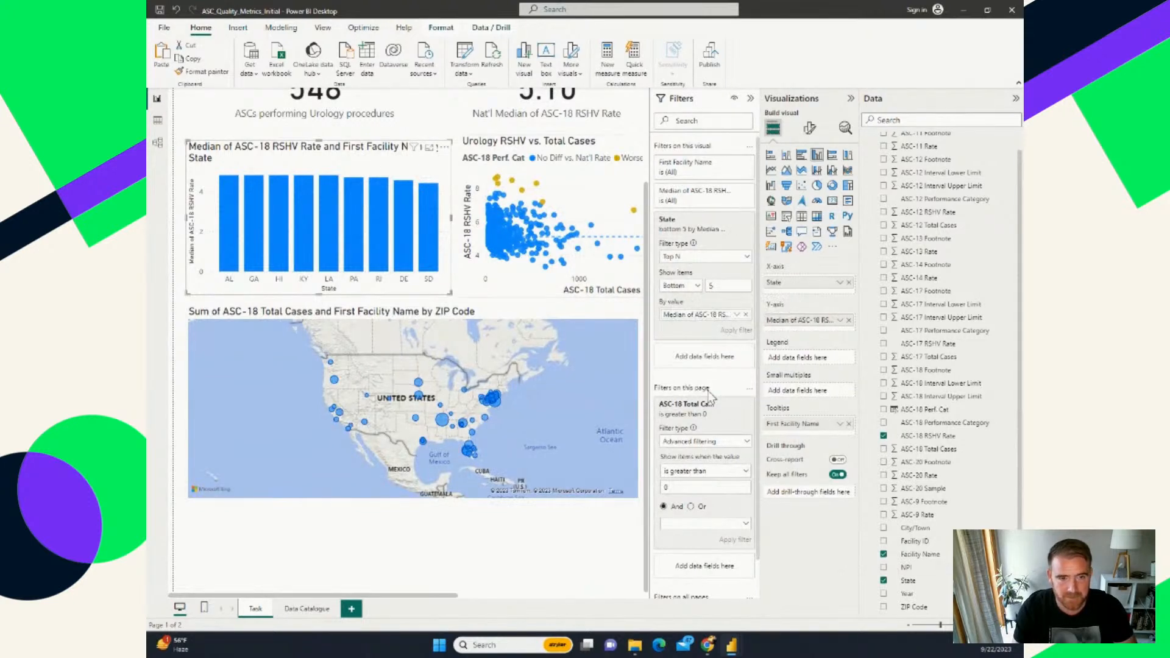
drag(928, 448, 702, 357)
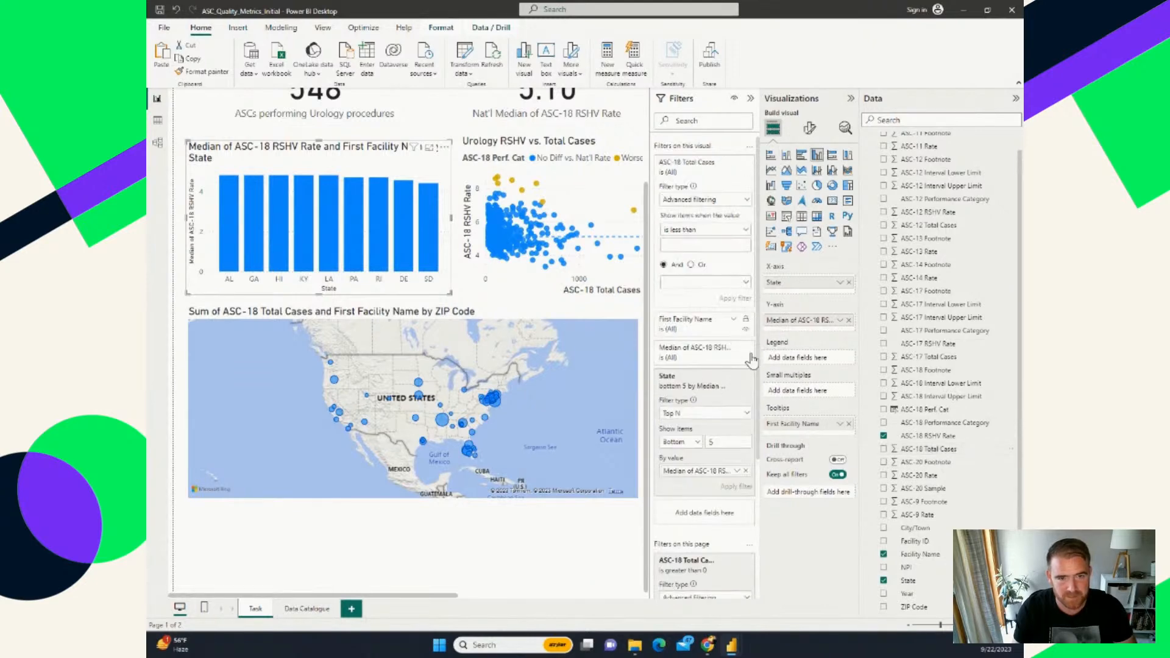
click(705, 231)
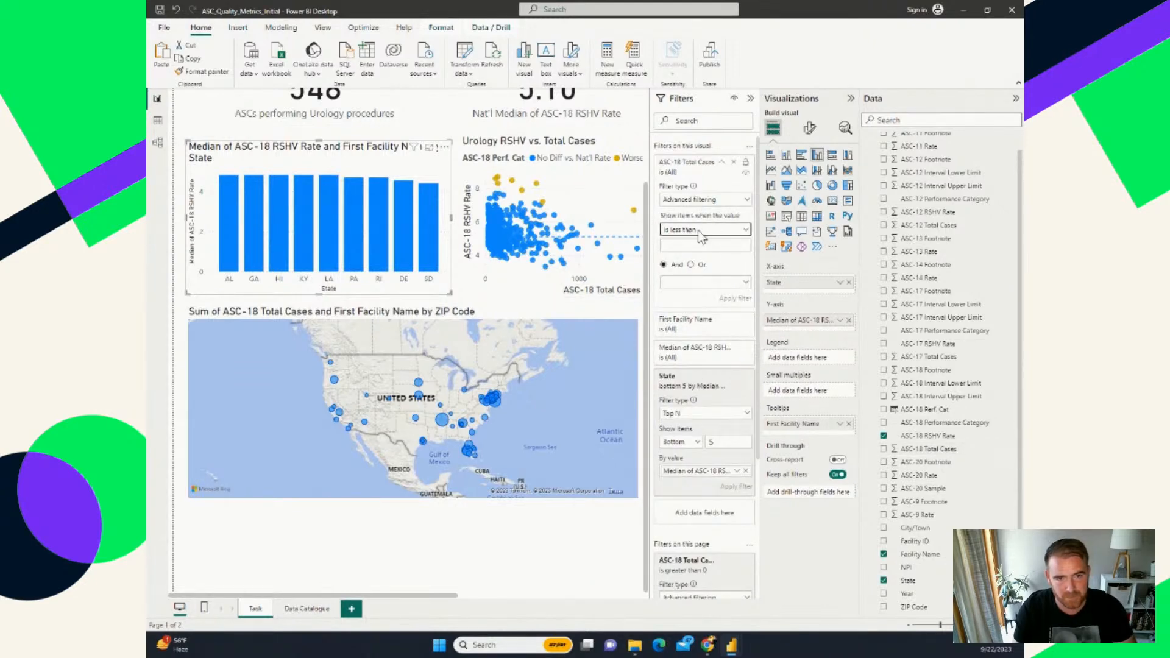
click(690, 268)
click(689, 246)
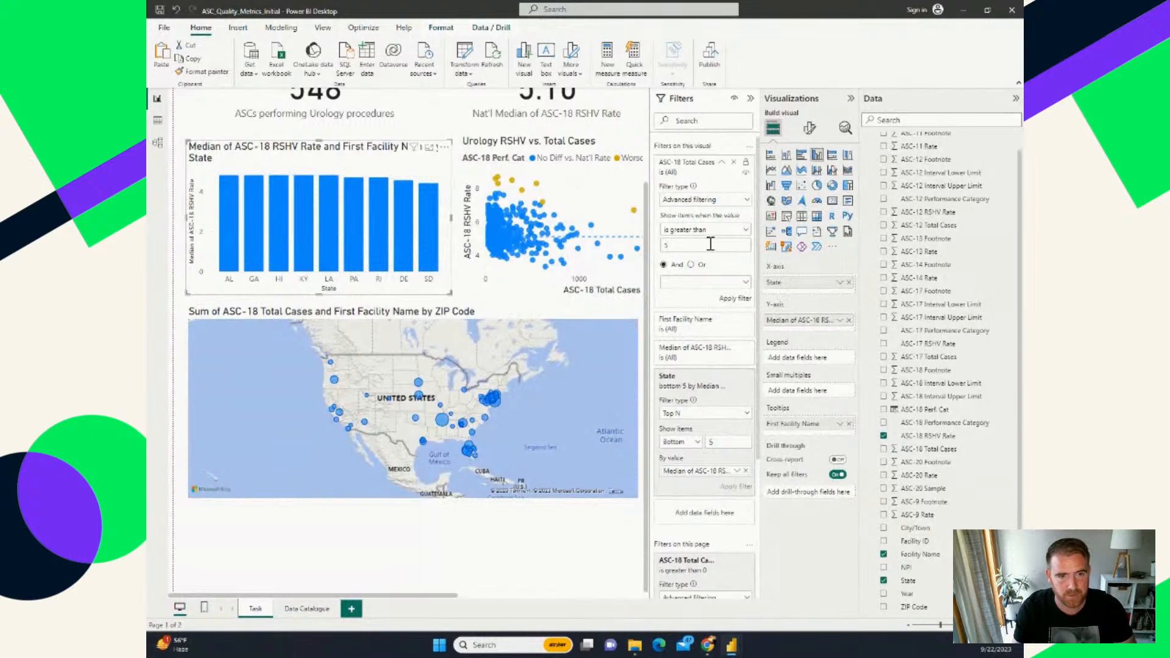
click(734, 162)
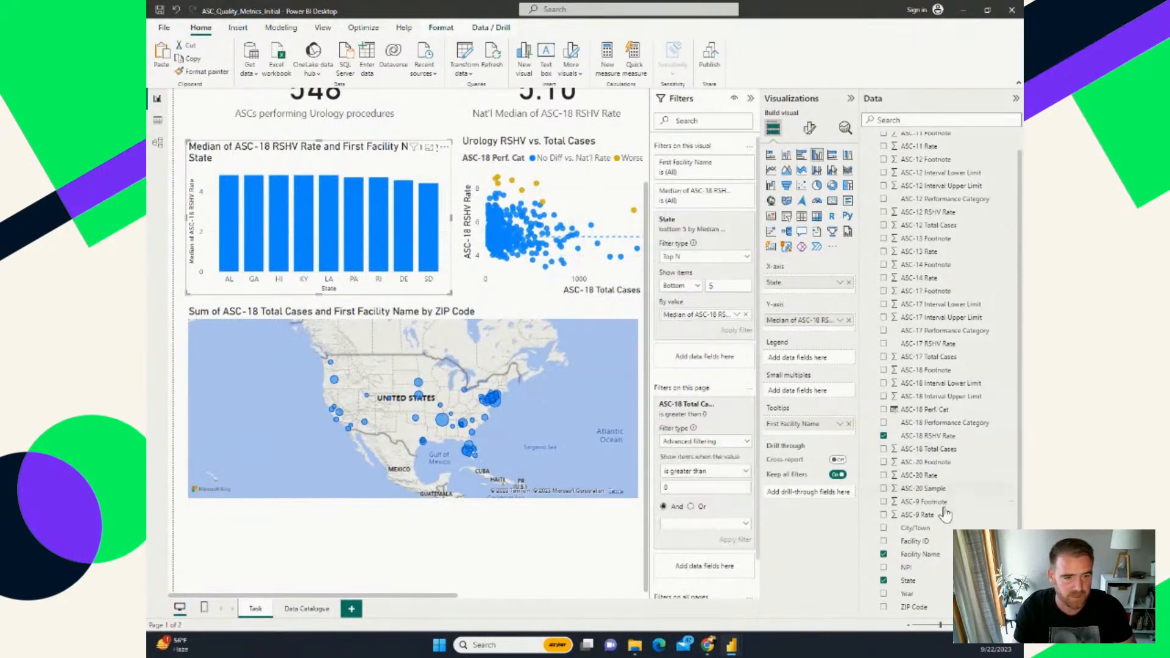
Step: Try adding Facility ID as a visual-level filter on the state chart with Advanced filtering
drag(925, 562, 932, 539)
click(732, 164)
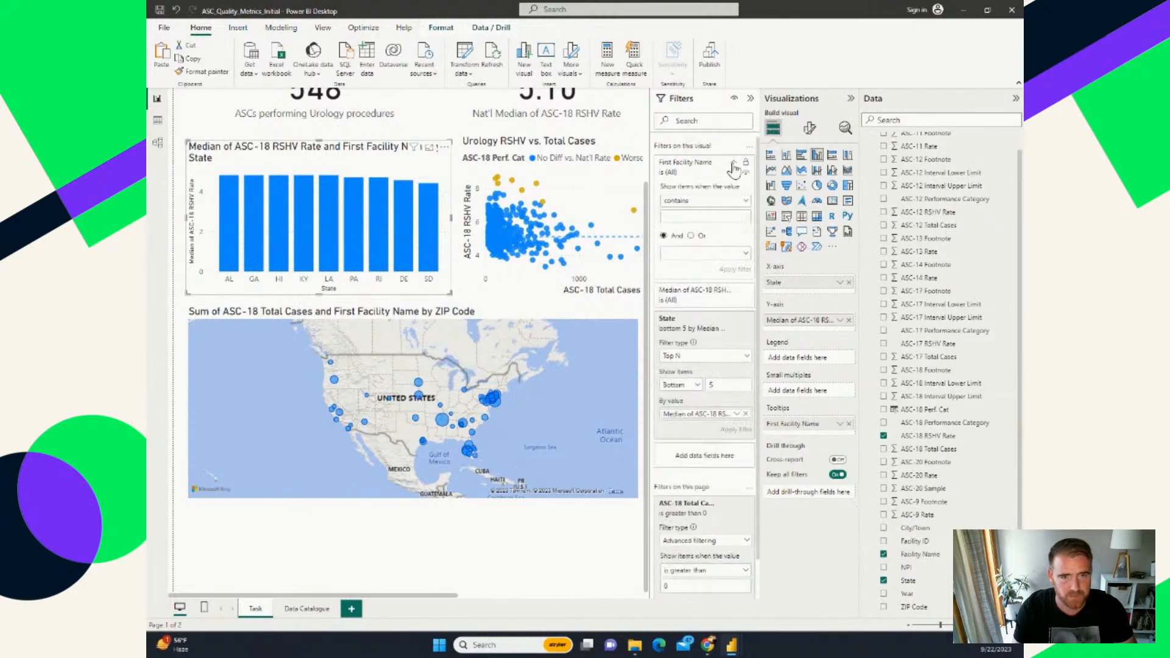
drag(914, 541, 713, 454)
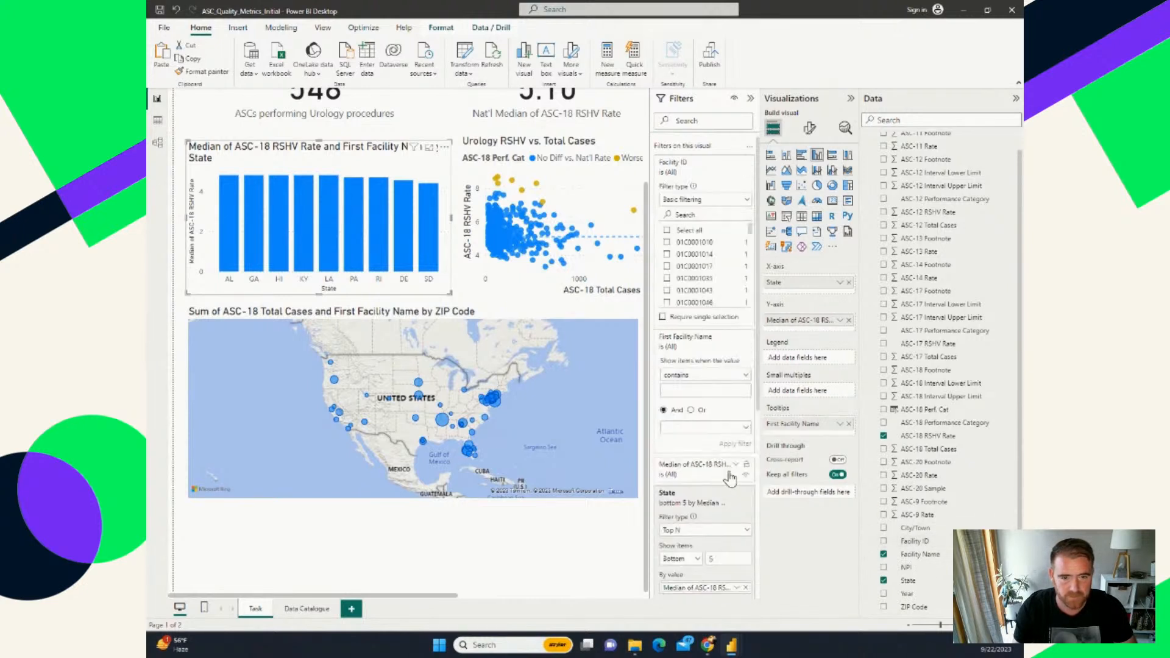
click(687, 201)
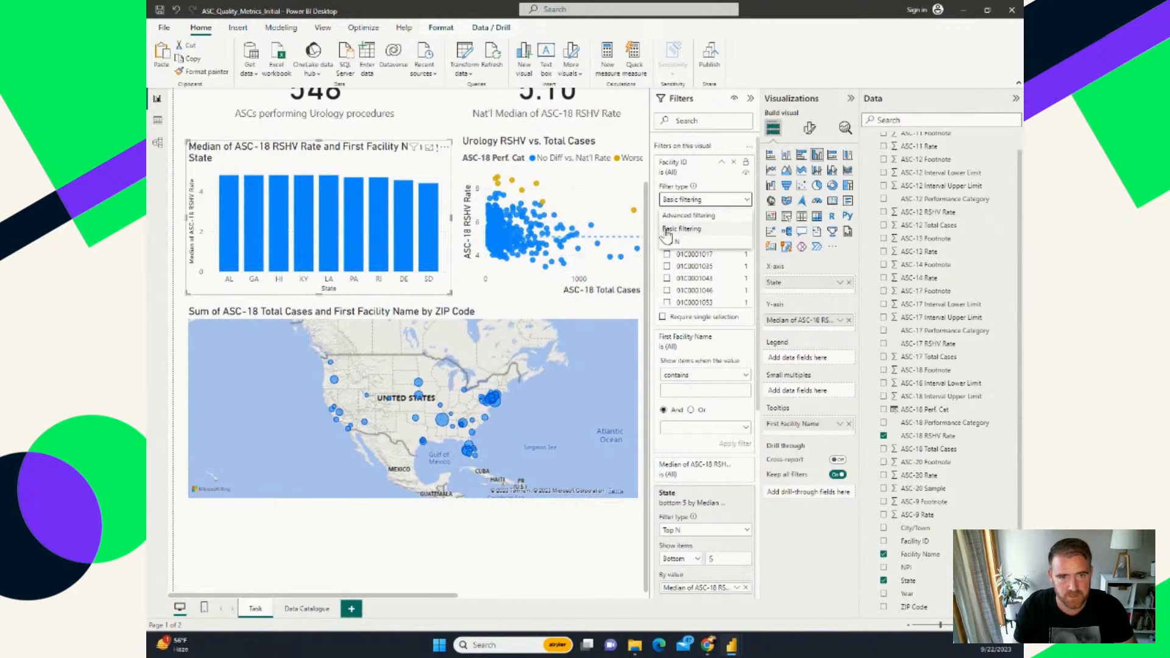
click(681, 229)
click(689, 201)
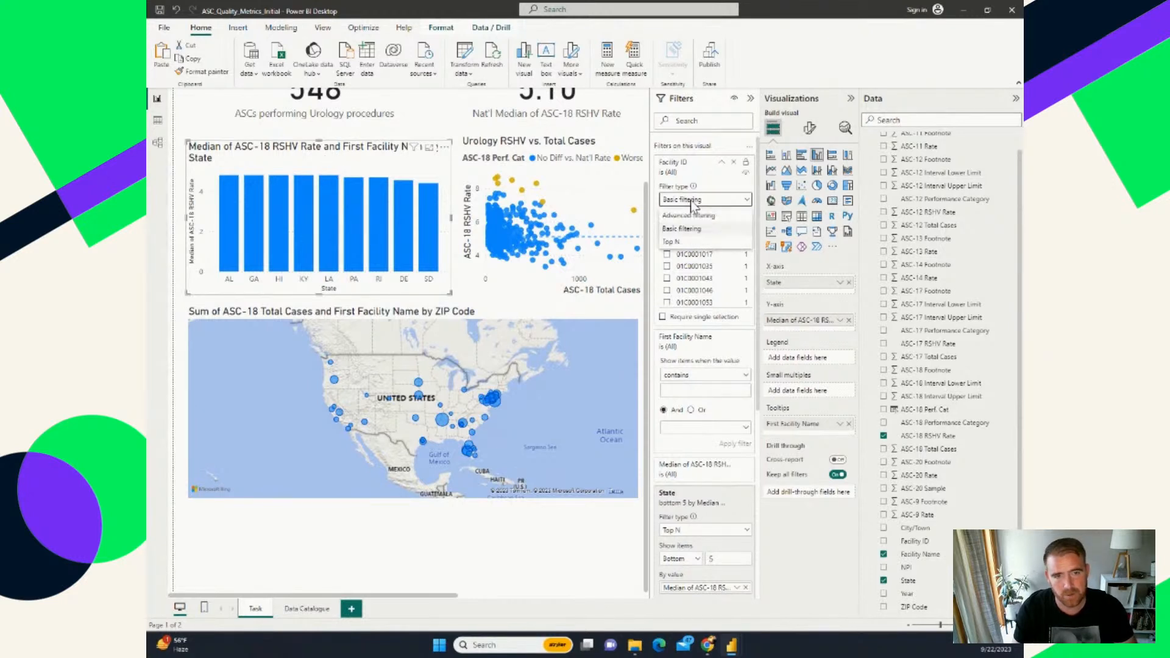
click(682, 216)
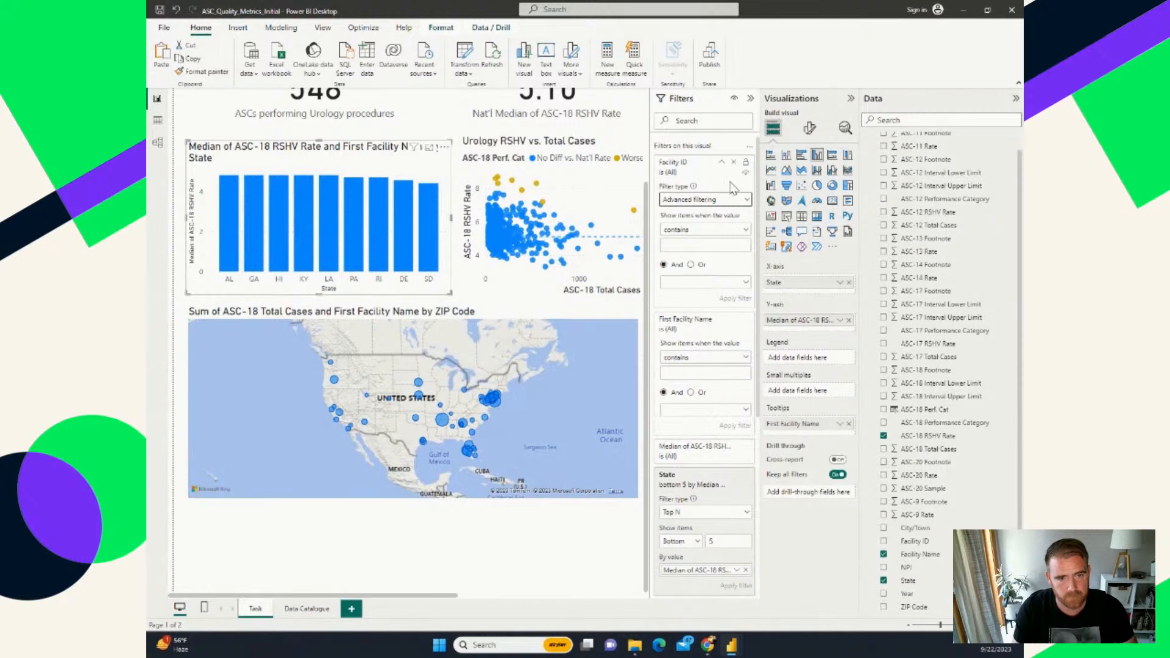
Step: Review the state chart's filter settings and remove the Facility ID filter
scroll(731, 475, down, 4)
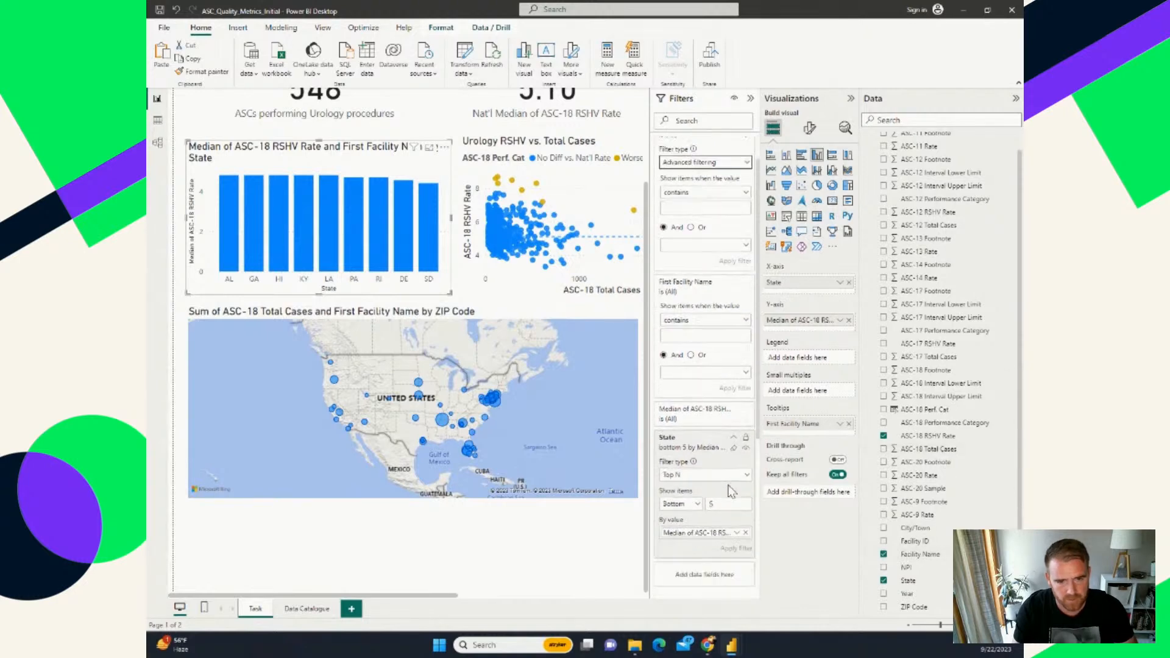
scroll(631, 410, up, 2)
scroll(731, 244, up, 4)
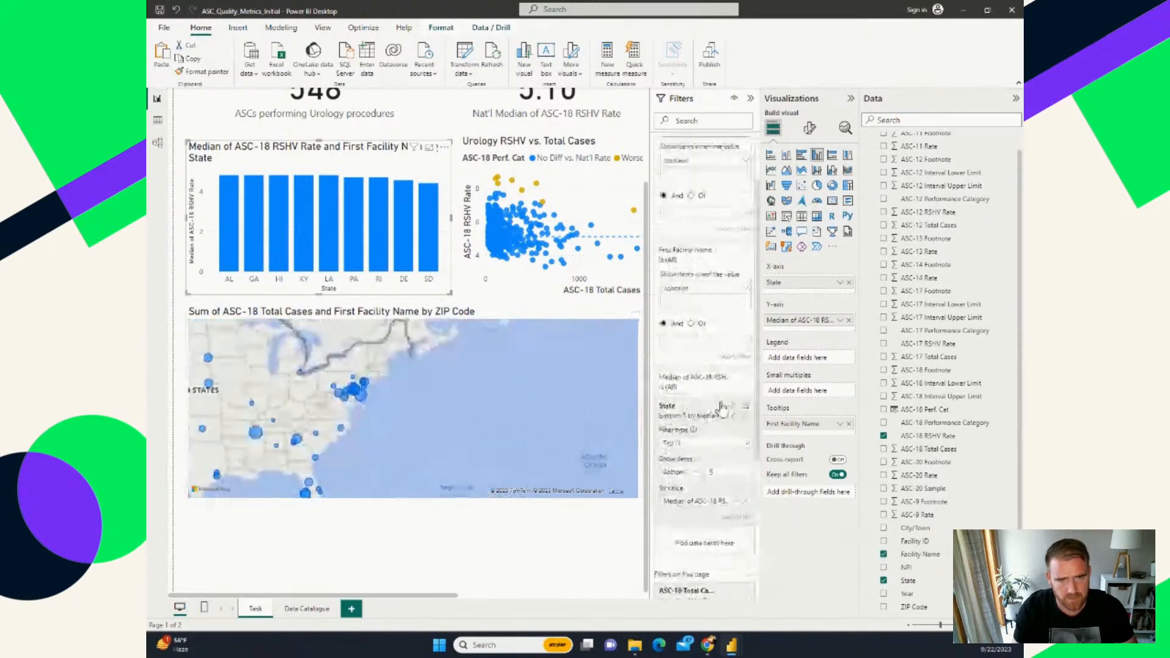
click(719, 202)
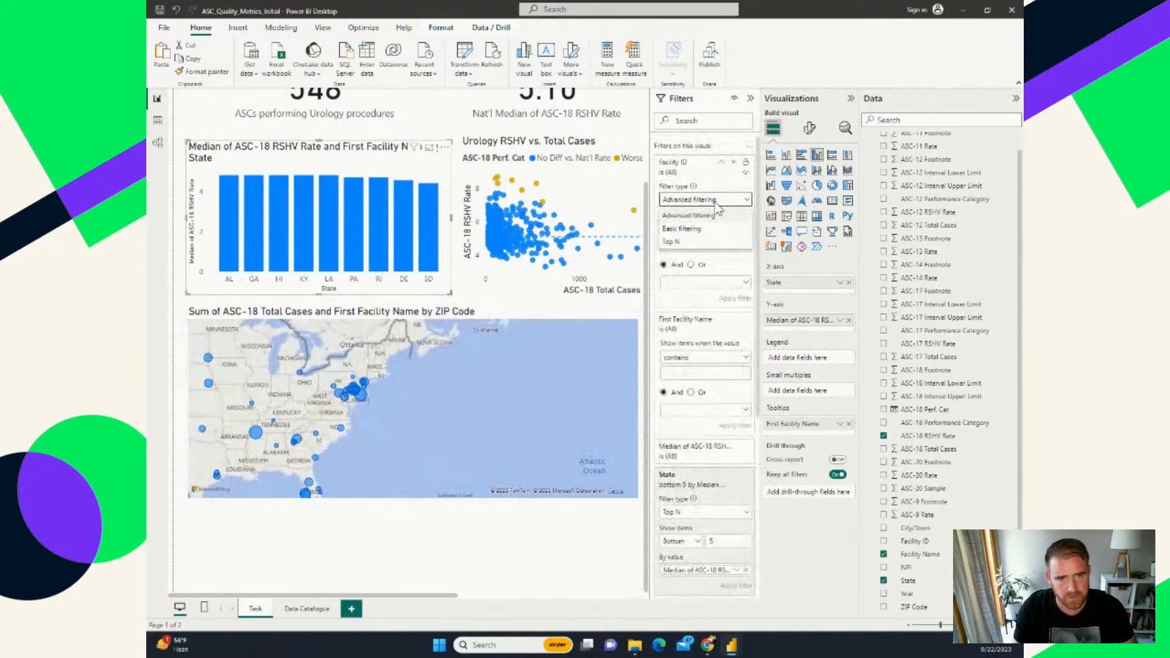
click(708, 181)
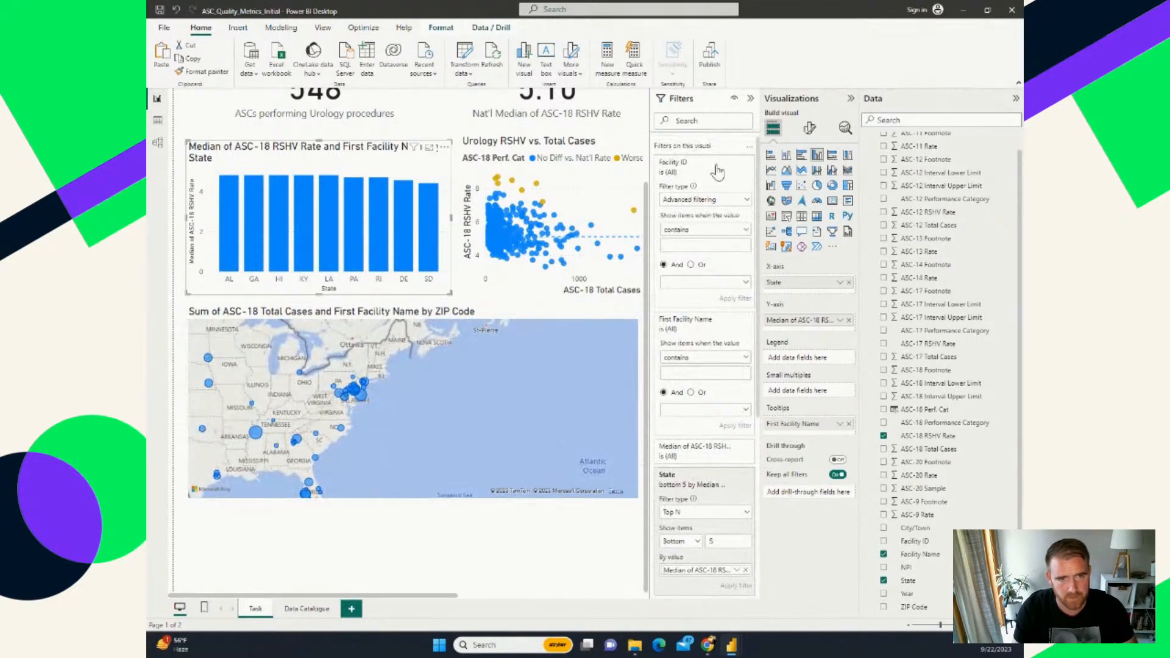
click(734, 162)
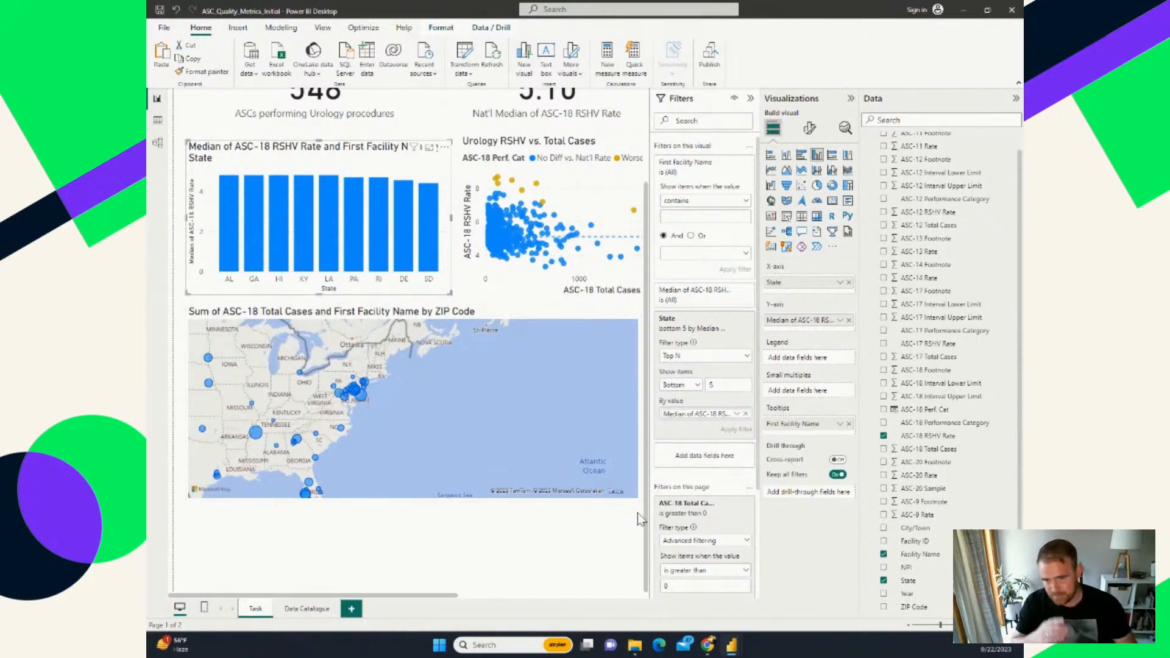
Step: Cross-filter the page by HI in the state chart to view its facilities on the map, and clear the selection
click(618, 457)
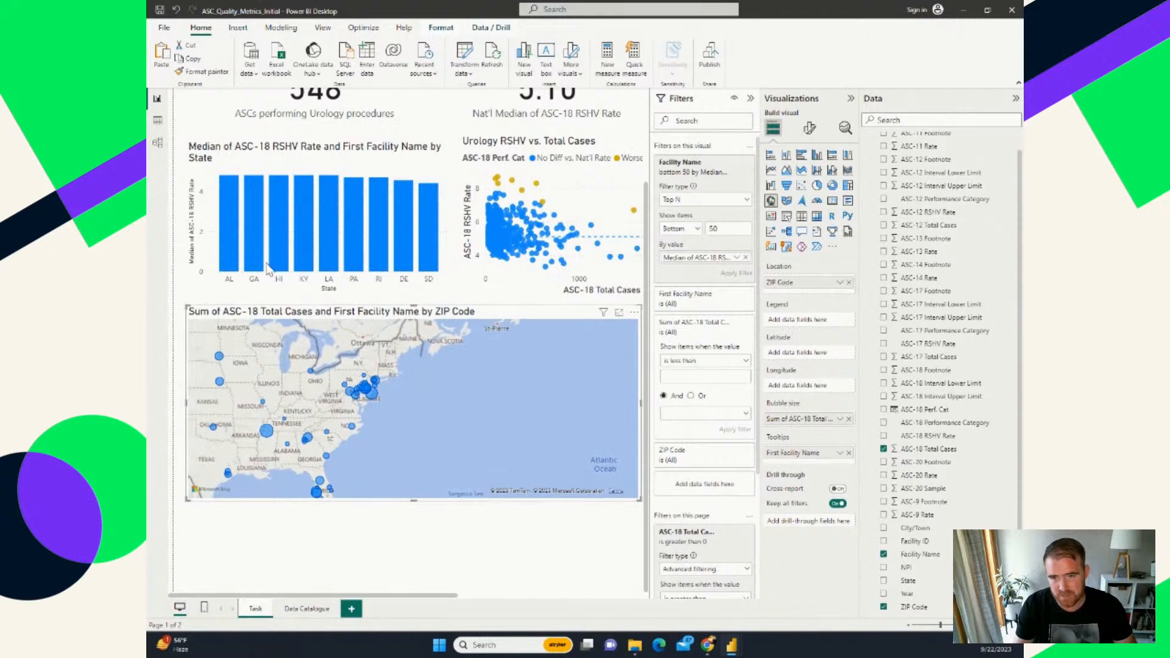
click(279, 246)
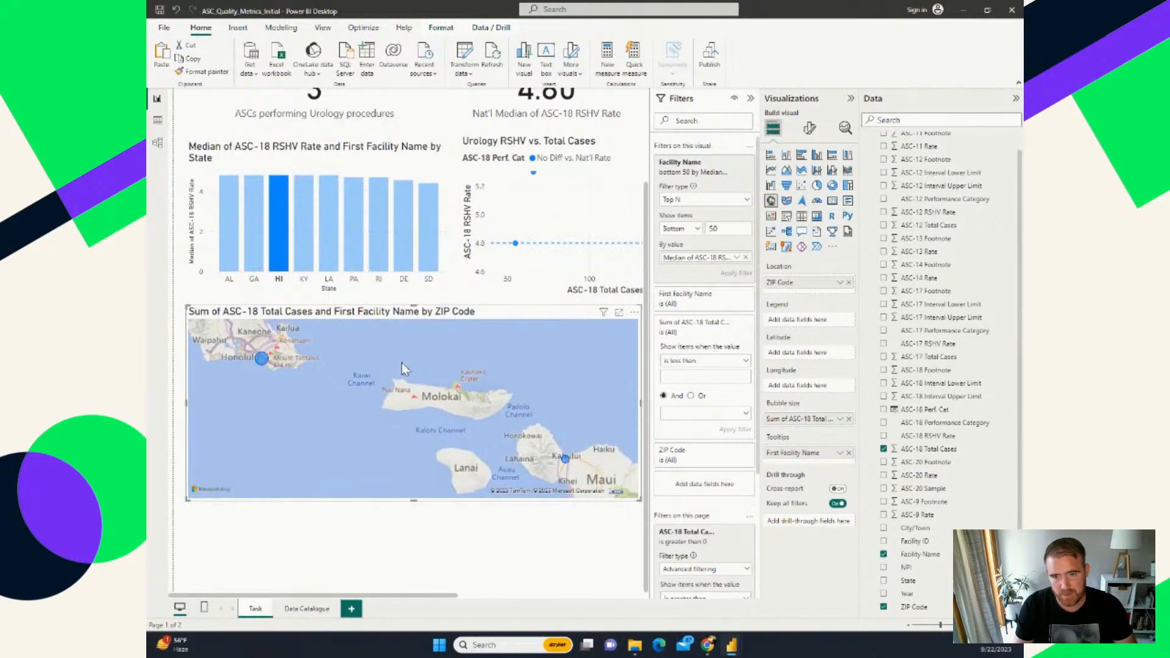
click(272, 214)
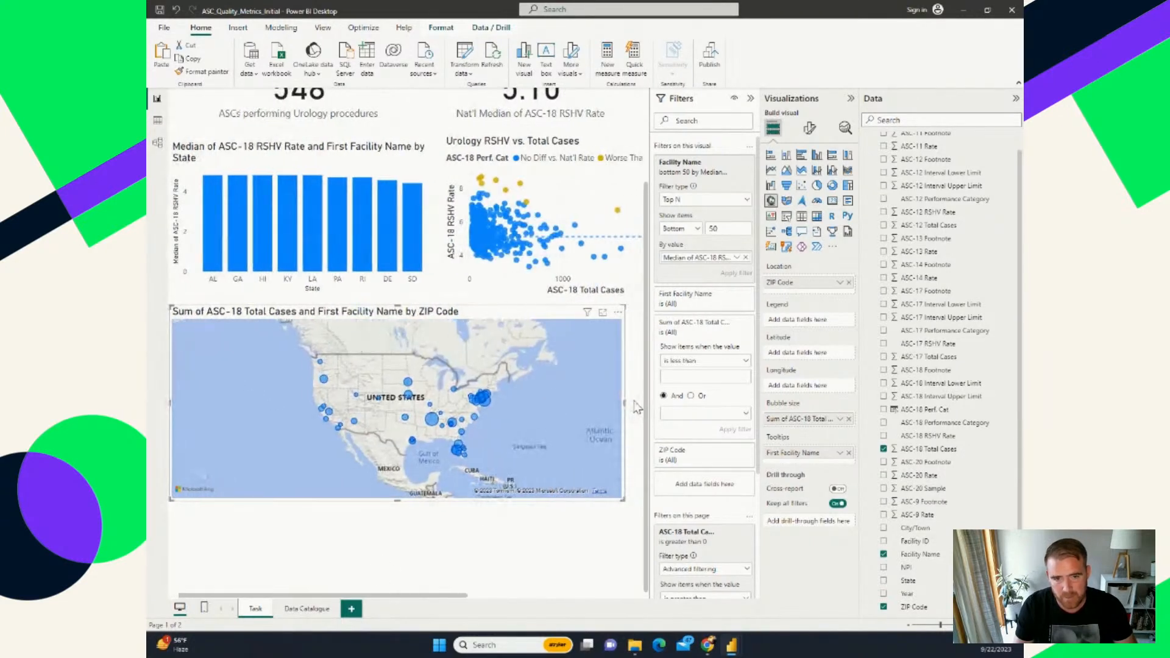
Step: Narrow the map to the state chart's width and insert an empty table beside it, extended to the map's height
drag(624, 403, 443, 408)
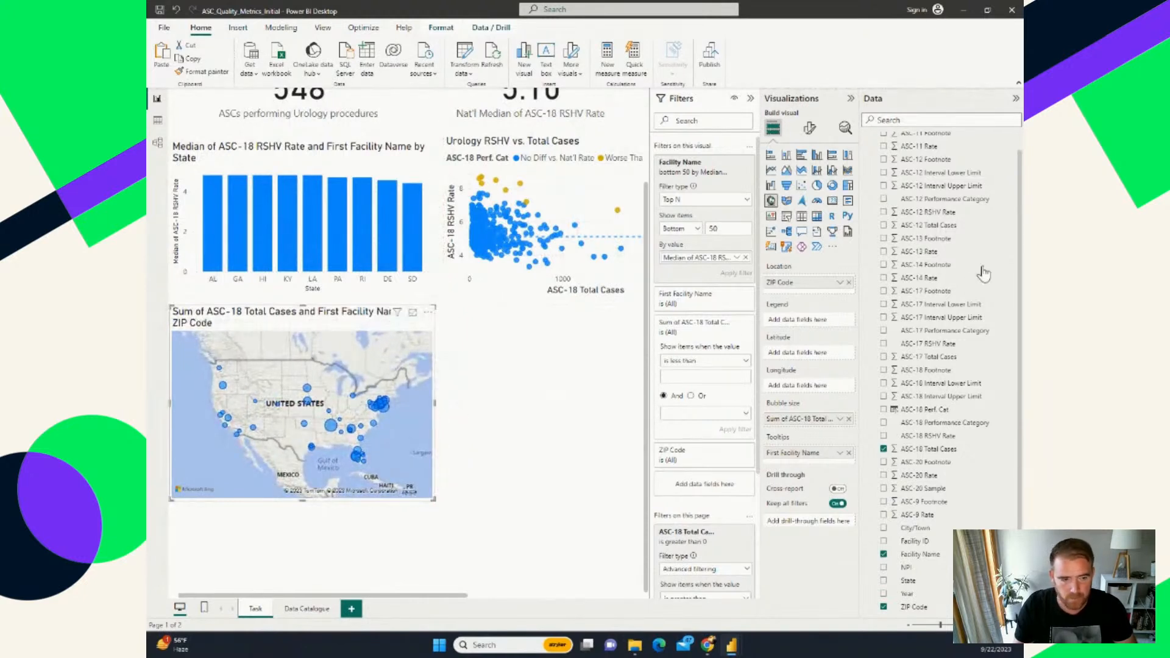
scroll(894, 375, up, 1)
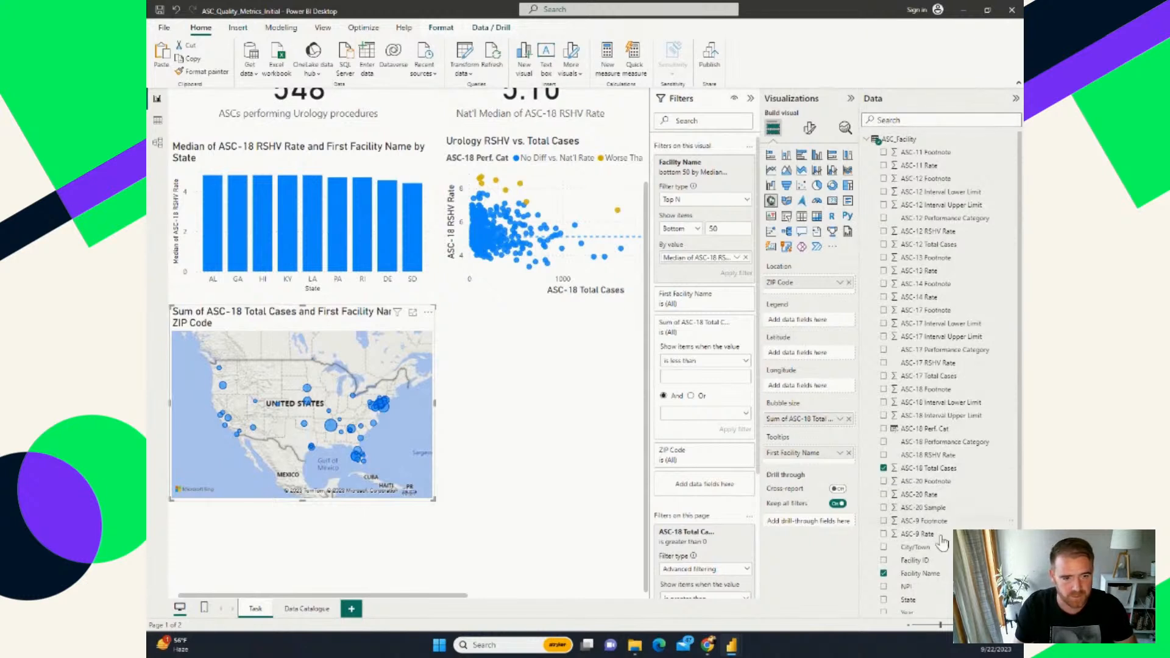
click(801, 215)
drag(374, 518, 636, 322)
drag(460, 596, 544, 596)
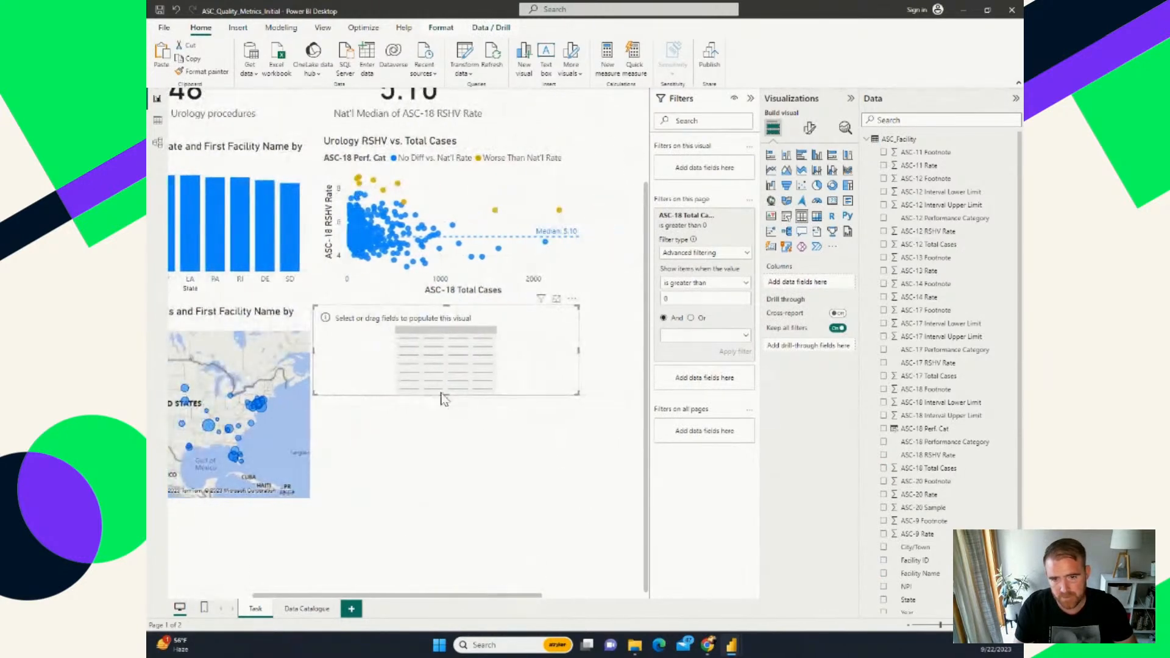
drag(446, 396, 458, 500)
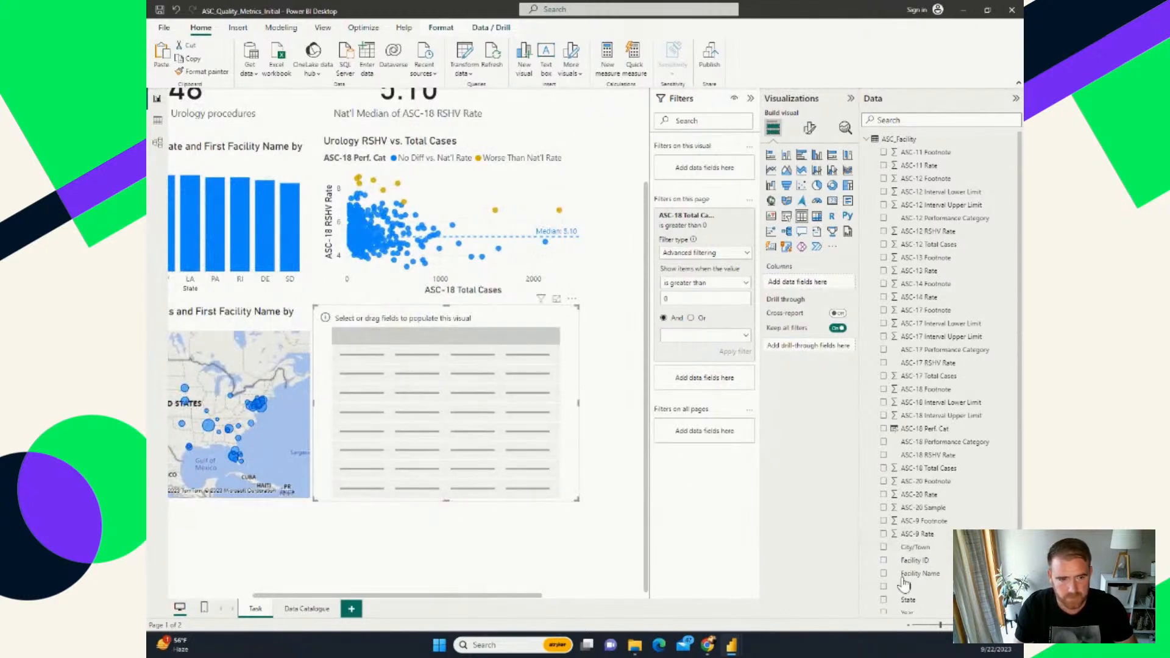
Step: Fill the table with Facility Name and ASC-18 RSHV Rate, narrow the name column, and sort by the rate ascending
drag(921, 573, 814, 281)
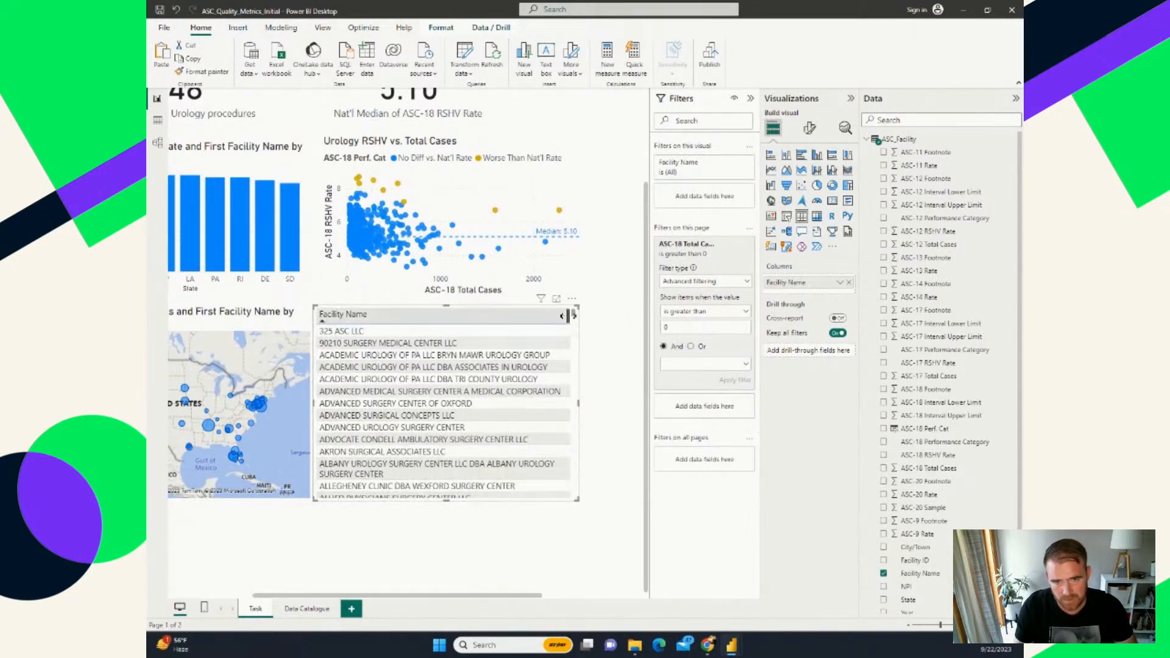
drag(550, 314, 418, 312)
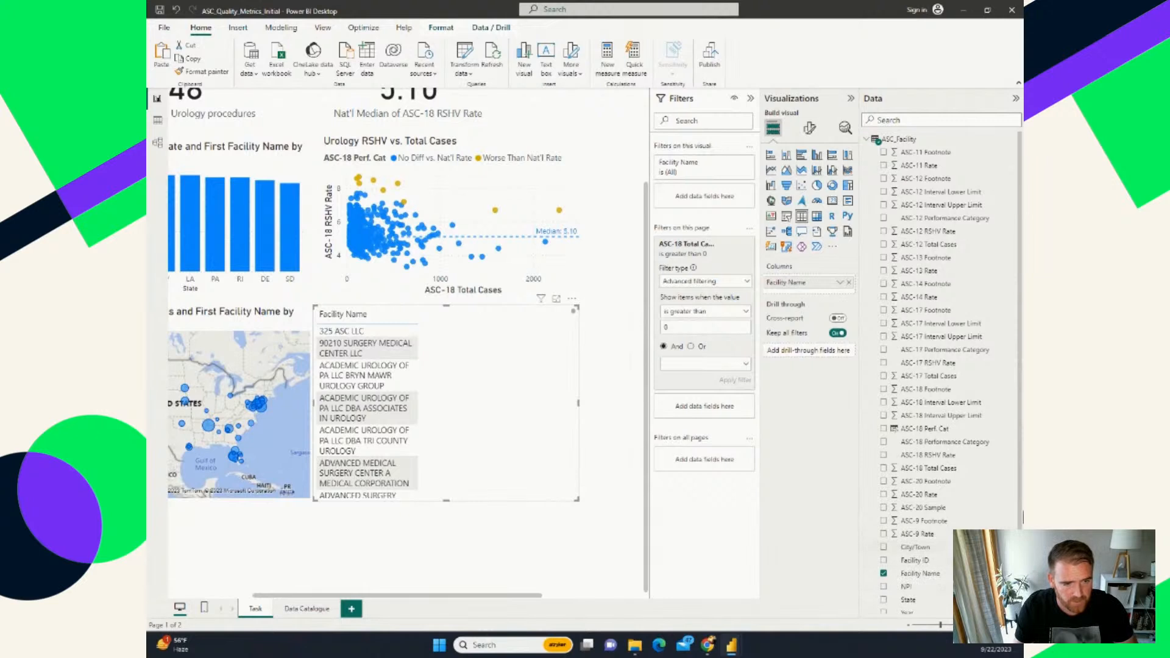
drag(941, 457, 494, 409)
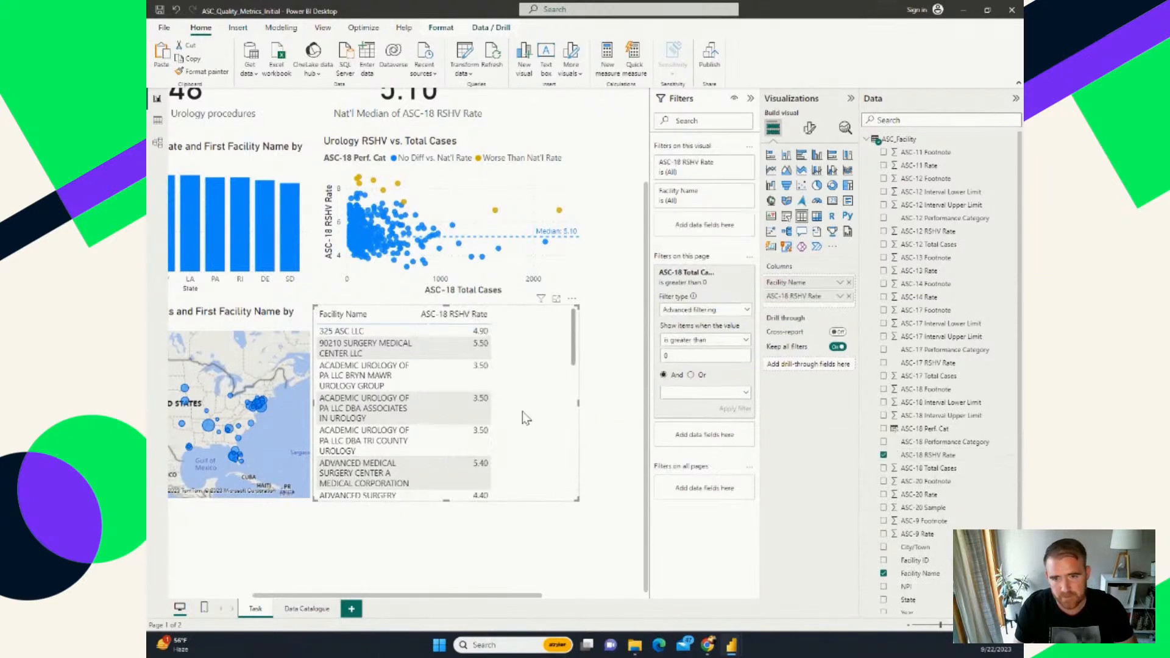
click(454, 316)
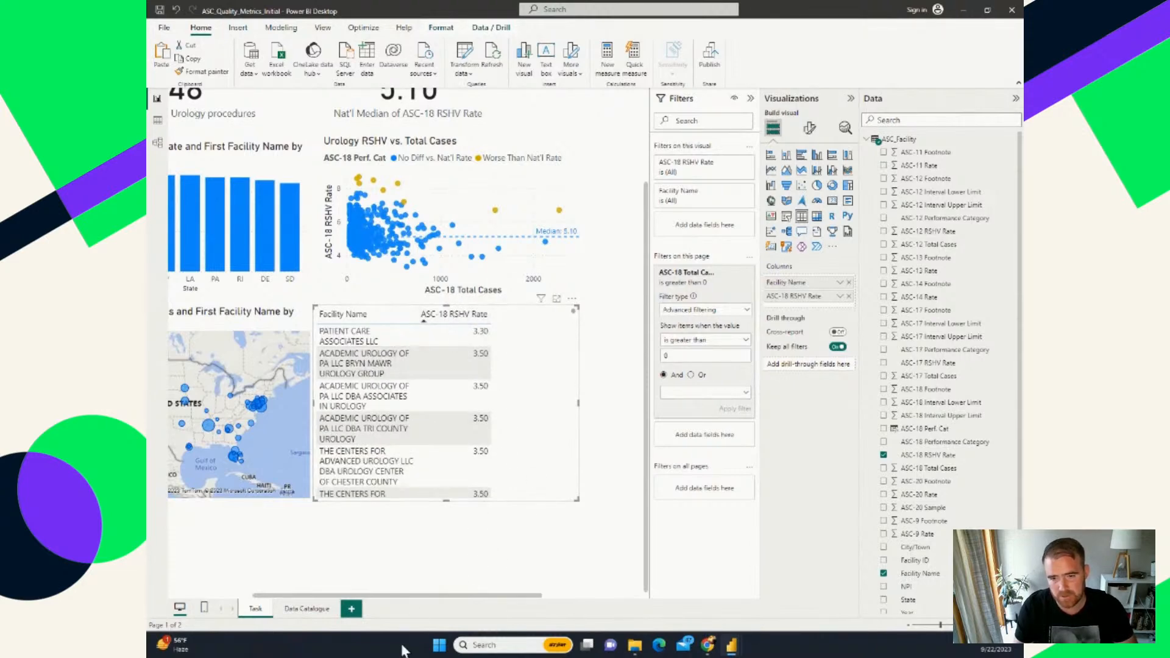
Step: Collapse the Filters and Visualizations panes and deselect the table to view the full report width
drag(402, 597, 293, 594)
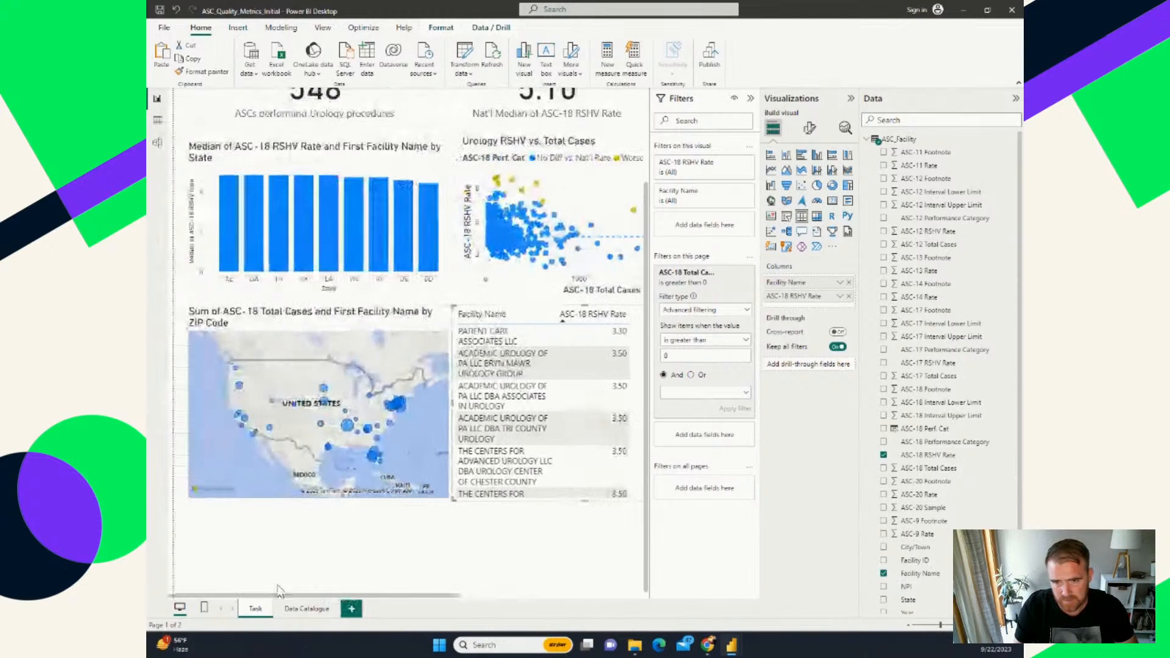
click(750, 98)
click(850, 98)
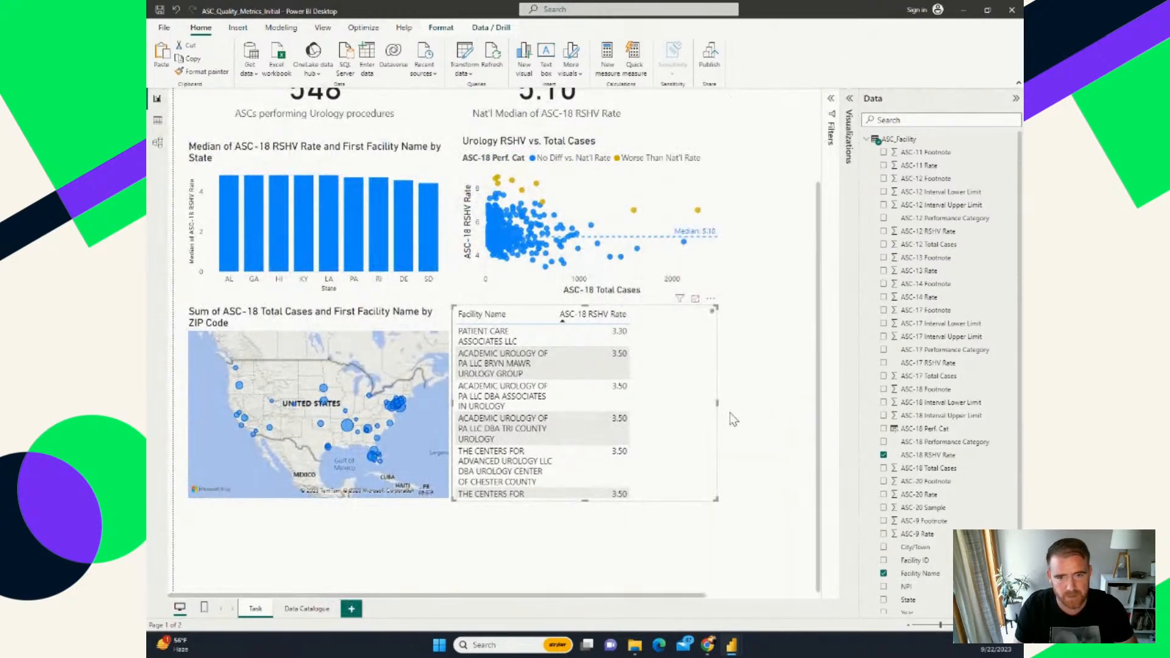
click(760, 468)
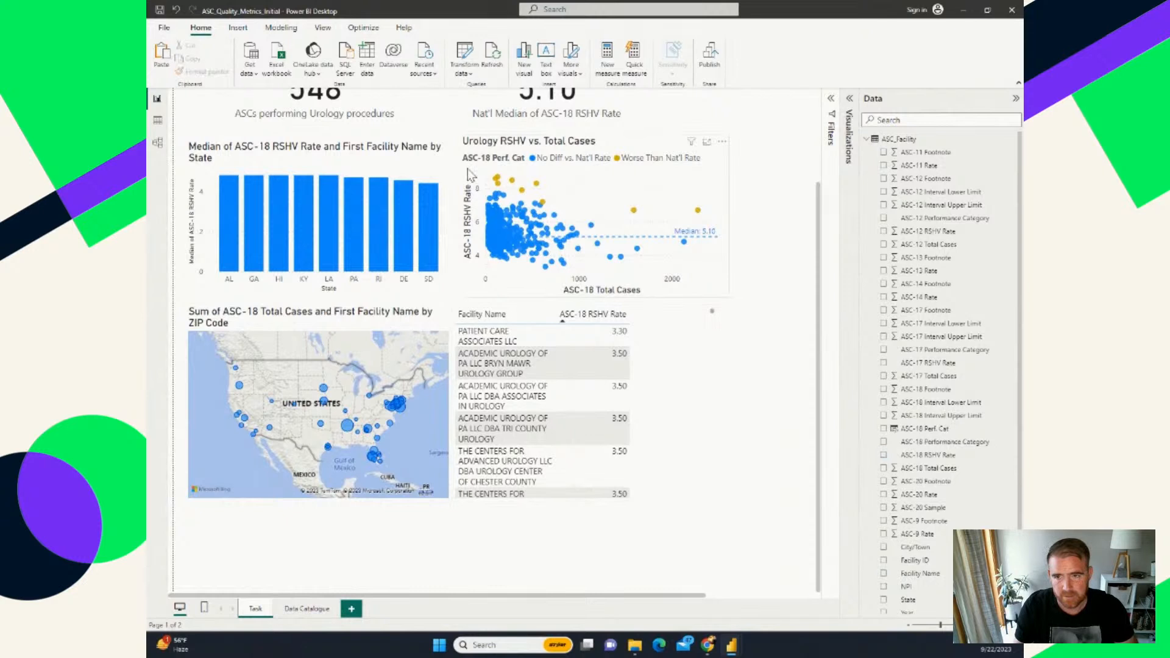
Step: Cross-filter the page by GA in the state chart to view its facilities in the map and table, and clear the selection
click(253, 259)
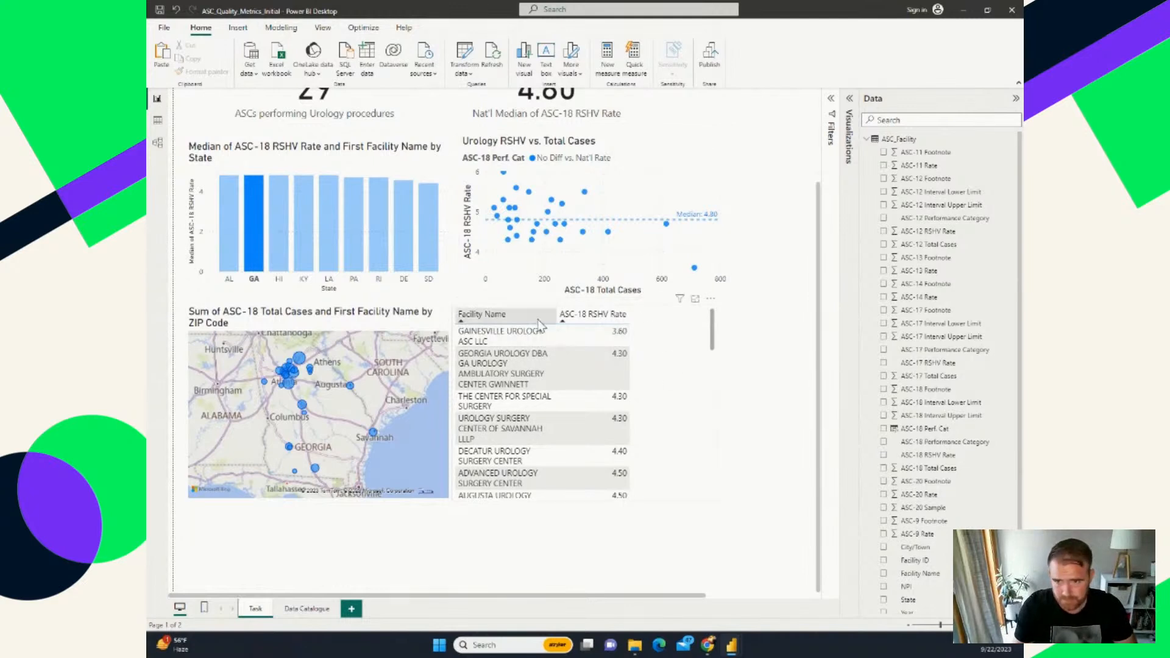
click(250, 234)
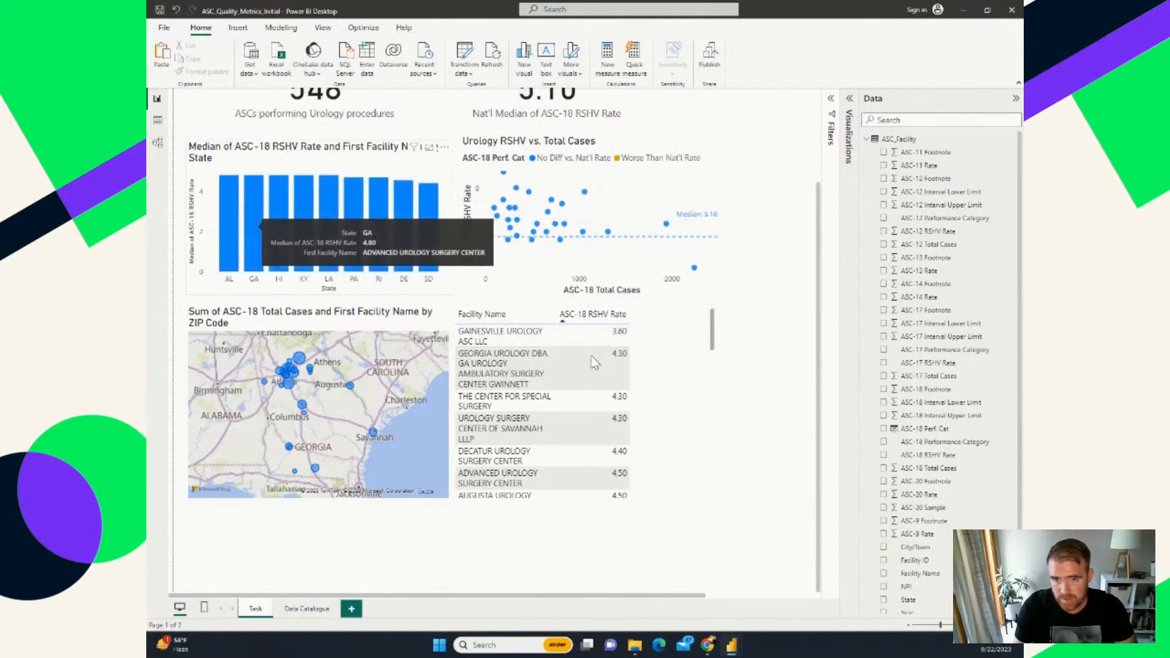
scroll(737, 449, up, 3)
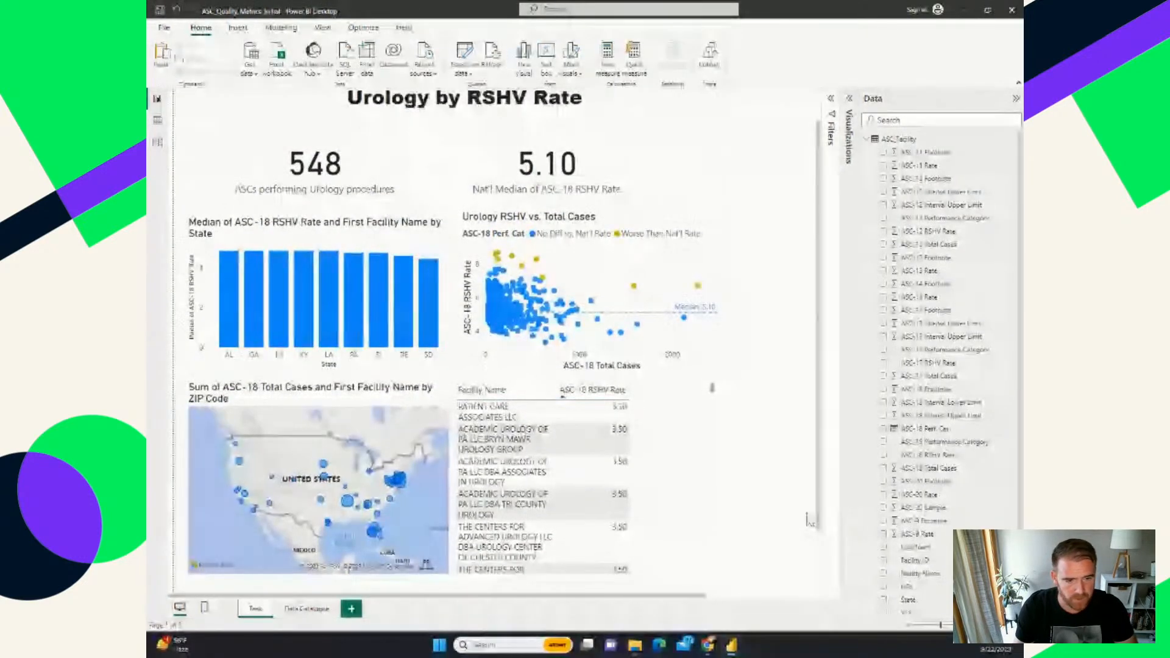
scroll(799, 558, down, 2)
scroll(790, 553, up, 3)
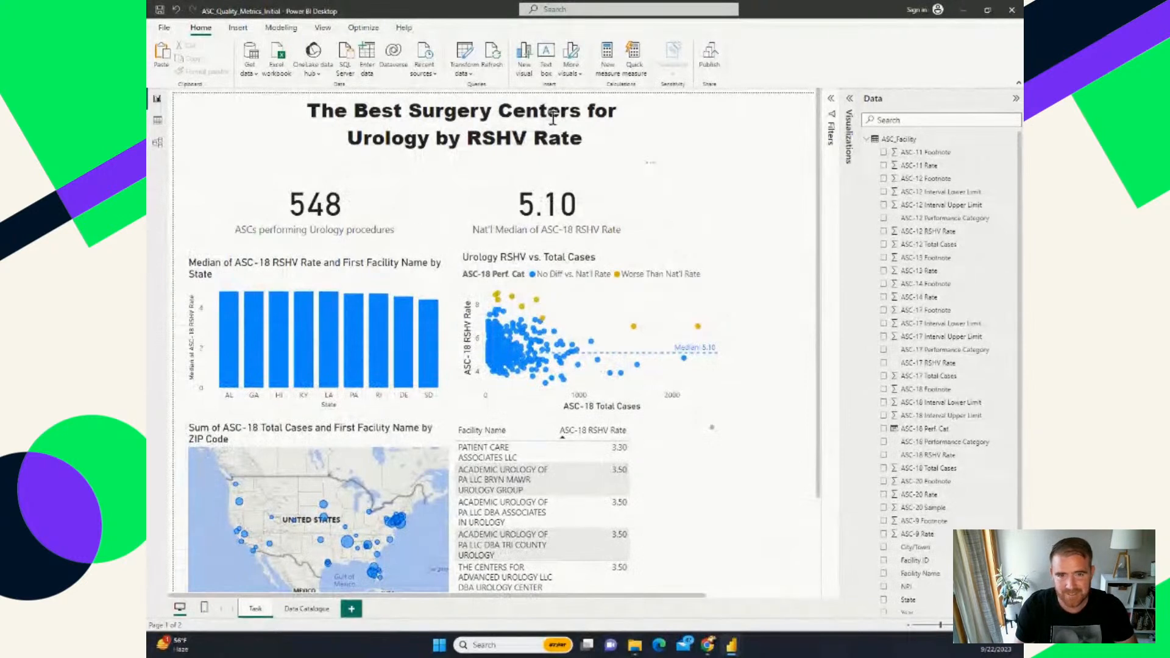
Step: Select the facility map, cross-filter the page by HI in the state chart, and clear that cross-filter
click(233, 440)
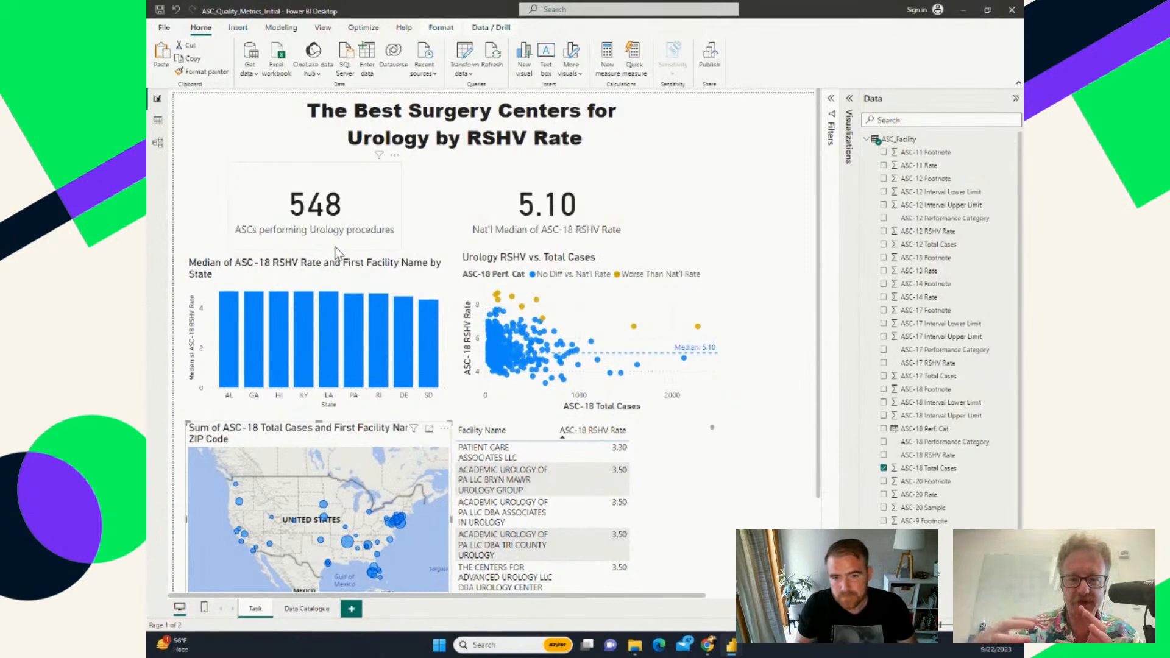
click(279, 364)
click(279, 365)
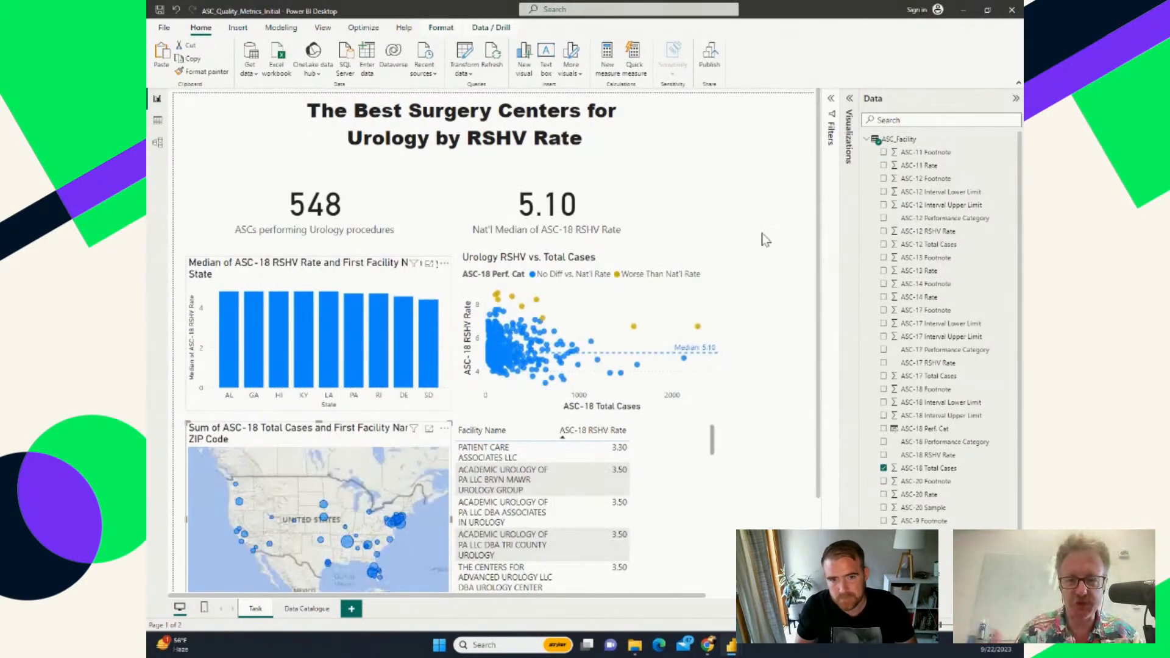
Step: Collapse the Data pane to give the report page more room and show its full layout
scroll(822, 284, down, 1)
scroll(822, 284, down, 2)
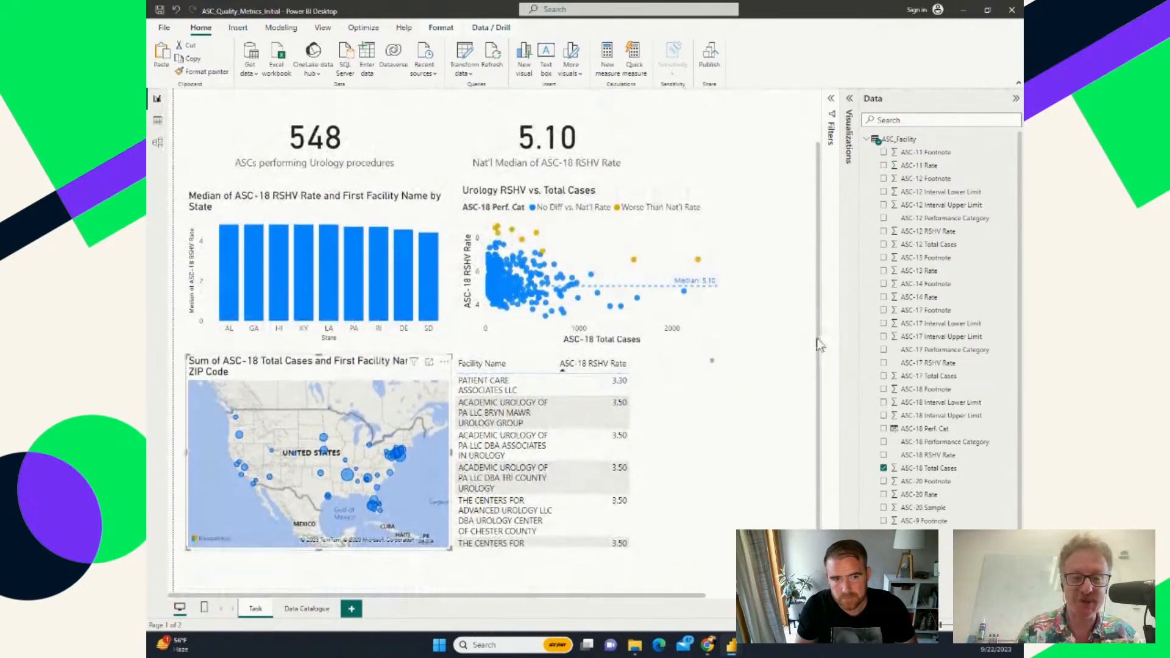
scroll(824, 338, up, 1)
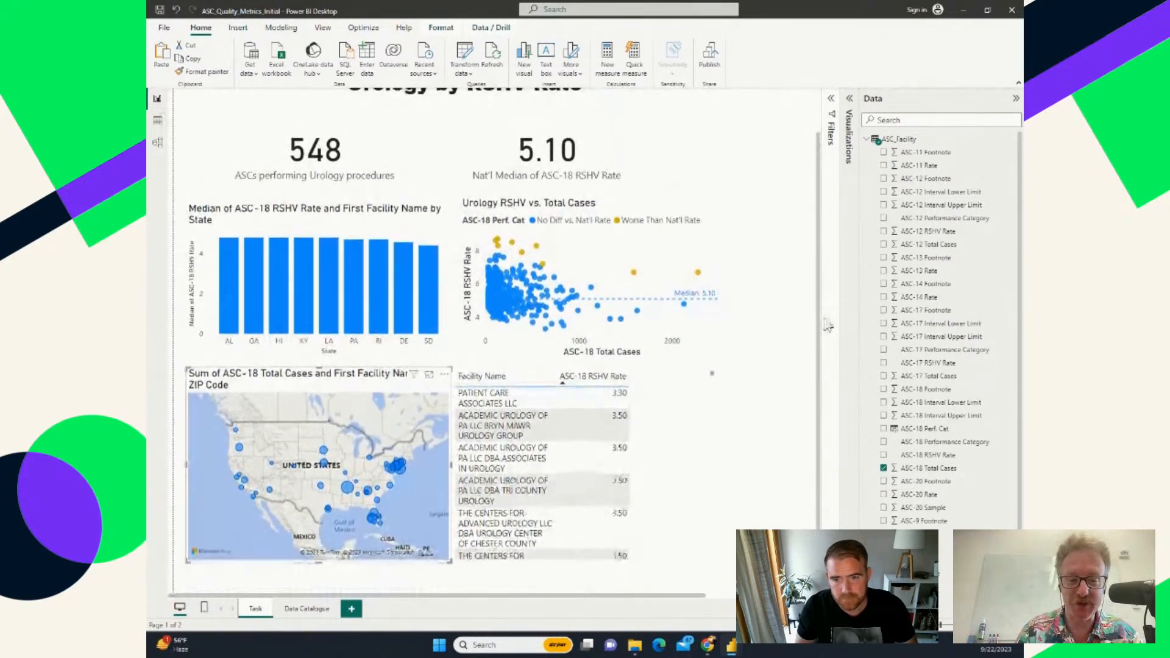
scroll(828, 322, up, 1)
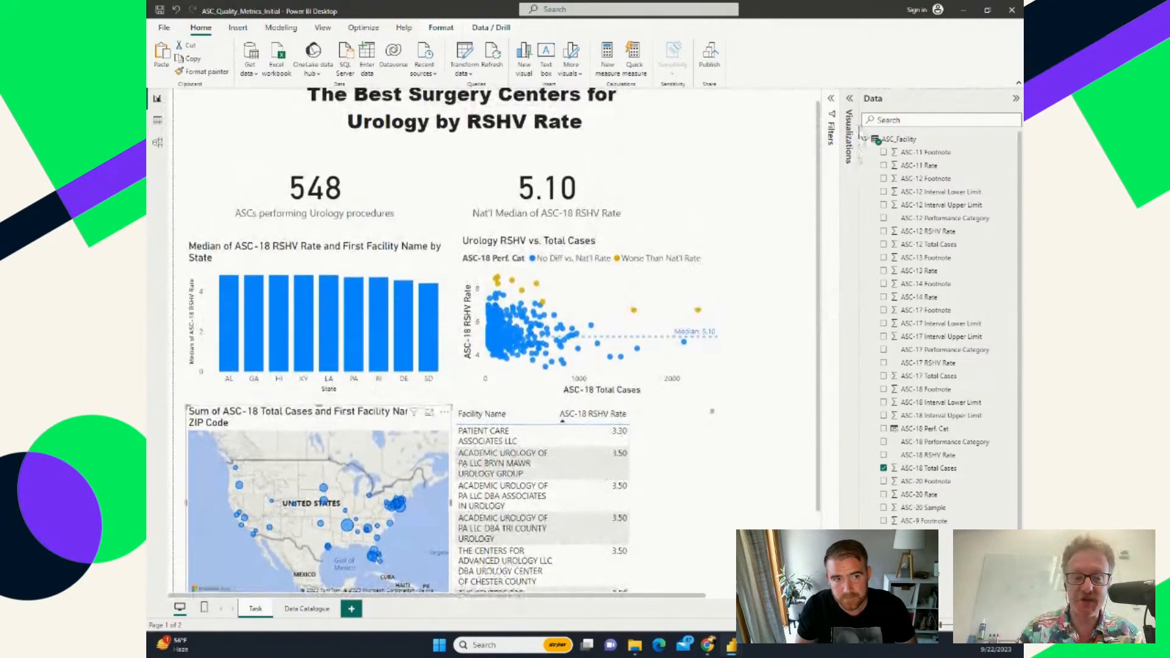
click(1016, 101)
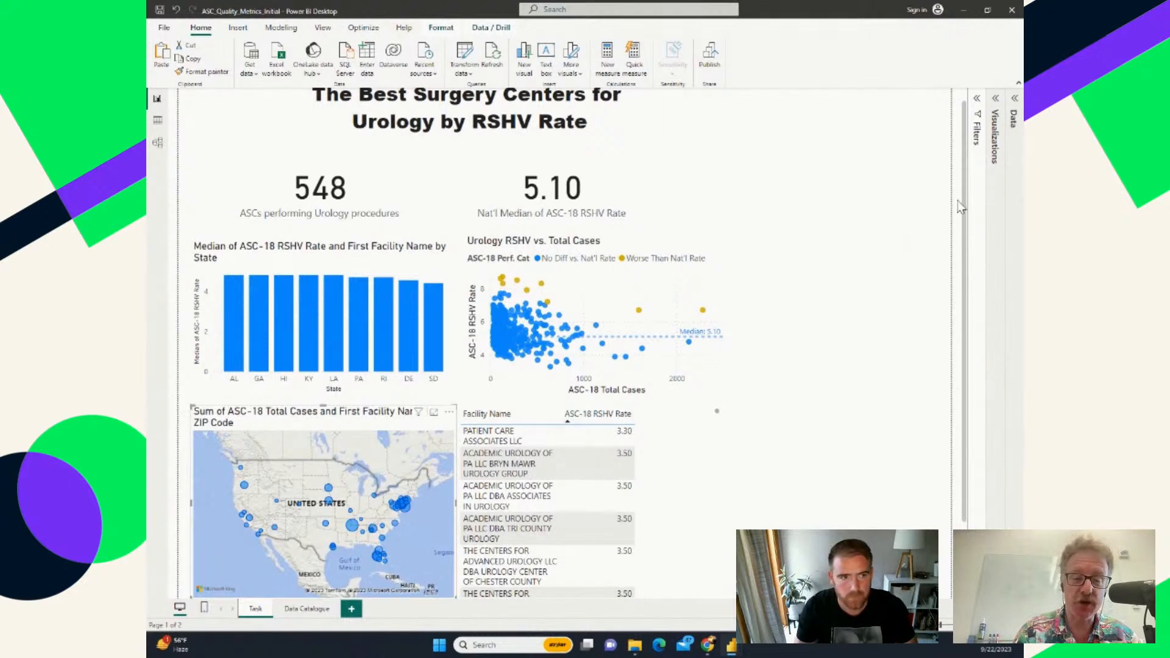
scroll(969, 195, up, 1)
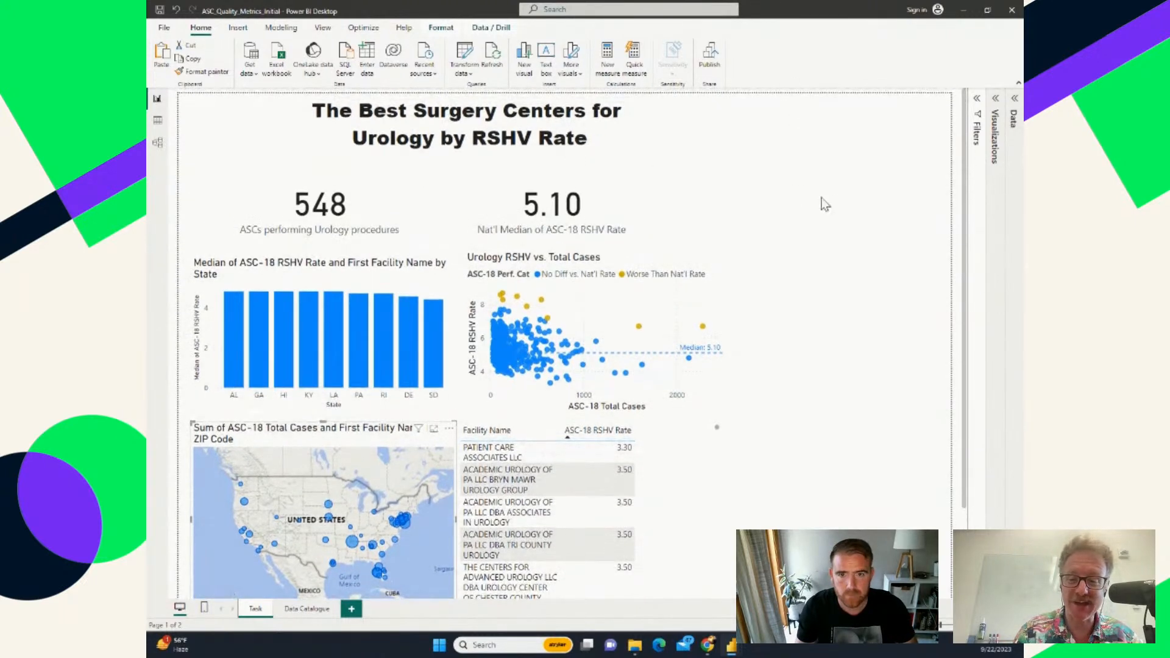
scroll(871, 299, down, 2)
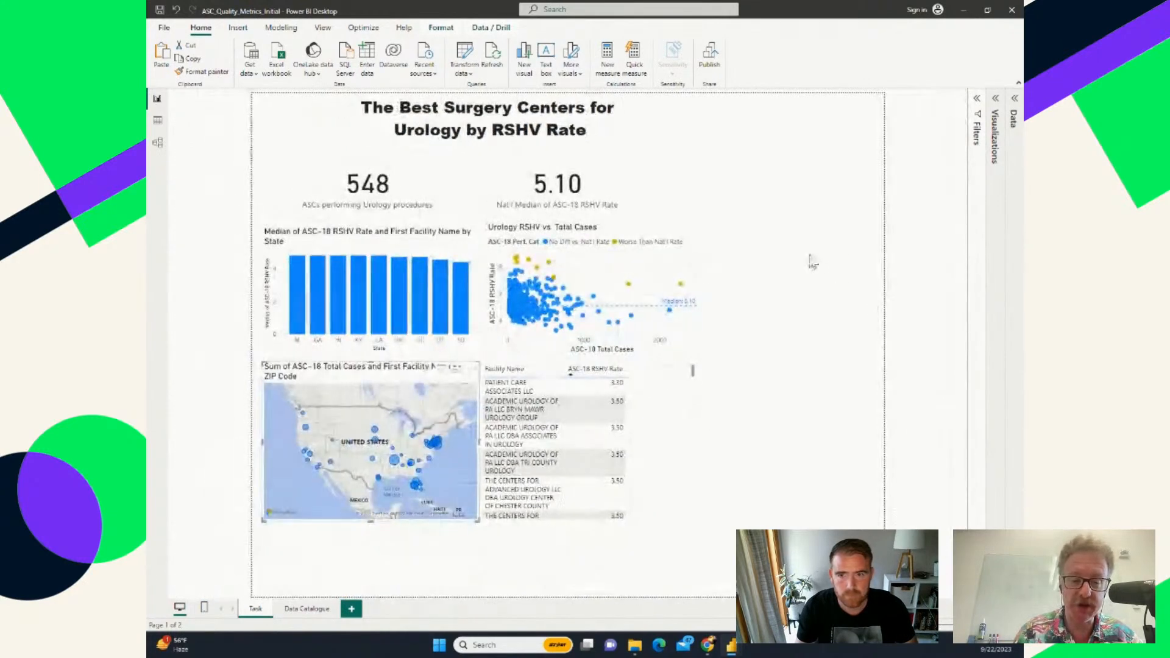
scroll(835, 268, up, 1)
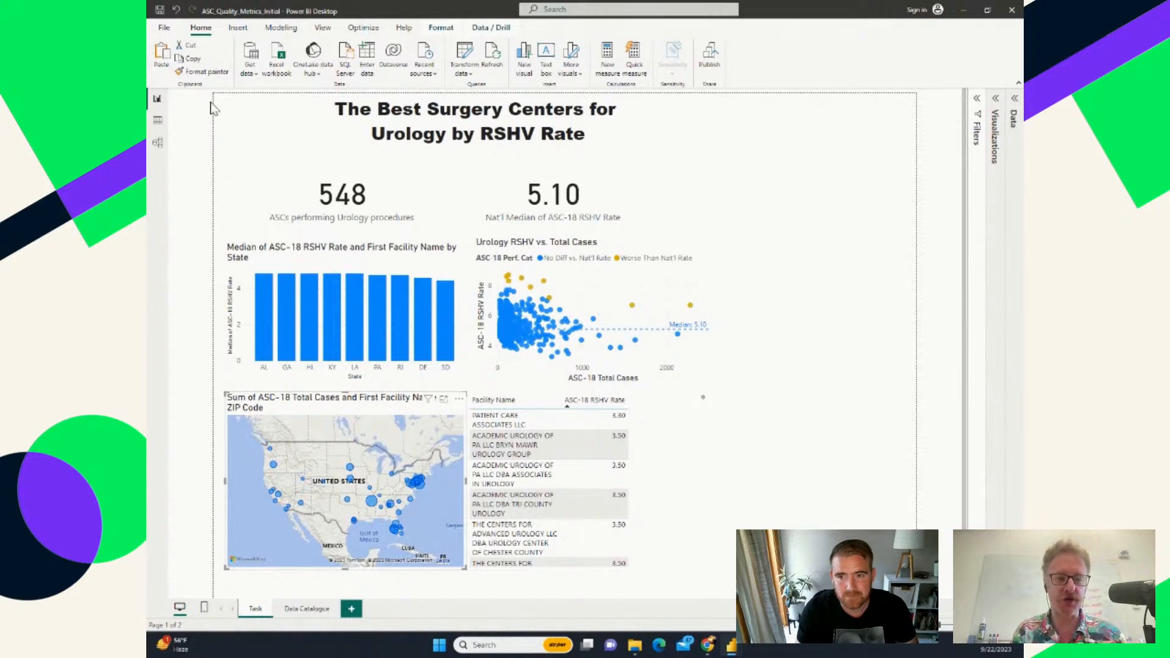
Step: Move the report title text box to the right, closer to the page's horizontal centre, and deselect it
click(488, 136)
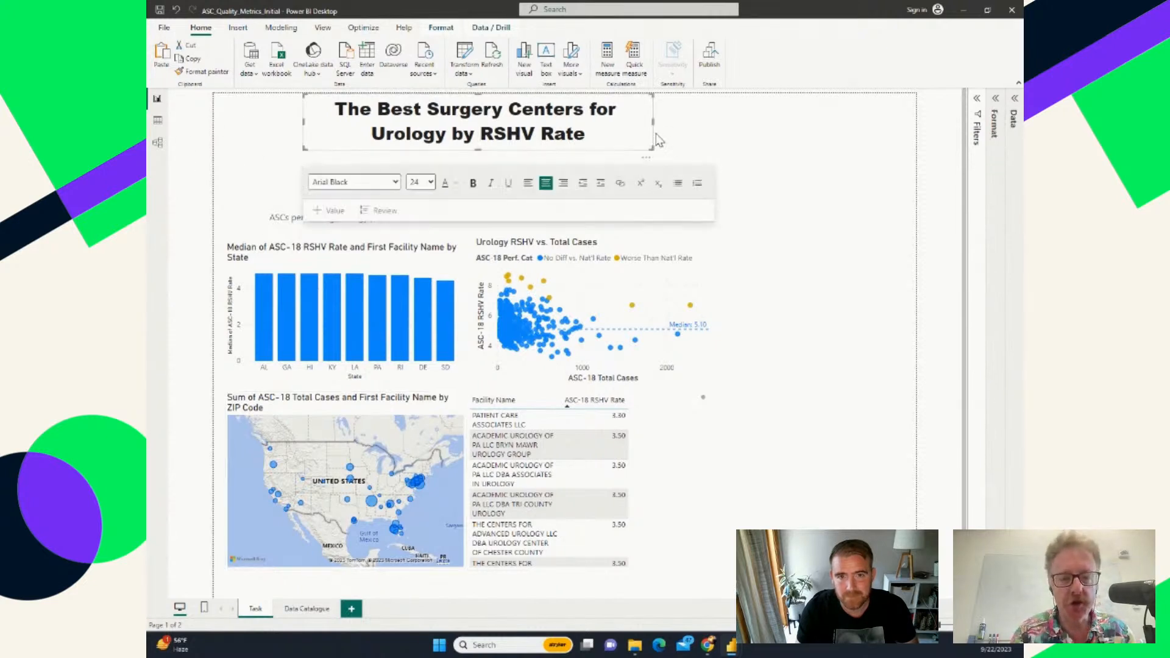
drag(650, 133, 724, 131)
click(792, 154)
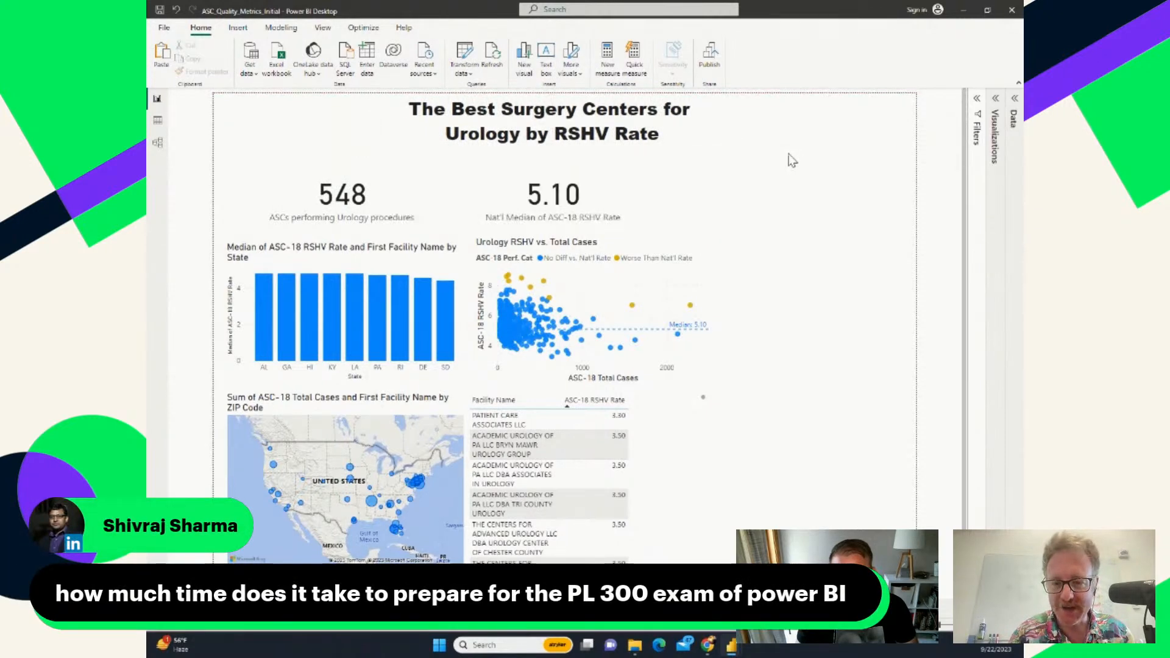